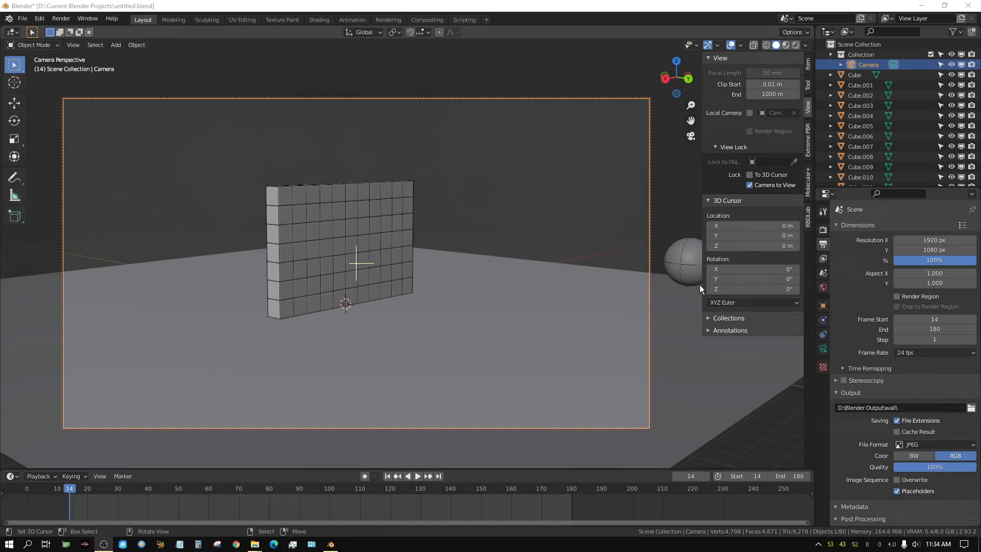
- Play the wall-smashing animation in the viewport, stop it, and view the rendered animation
left_click(419, 476)
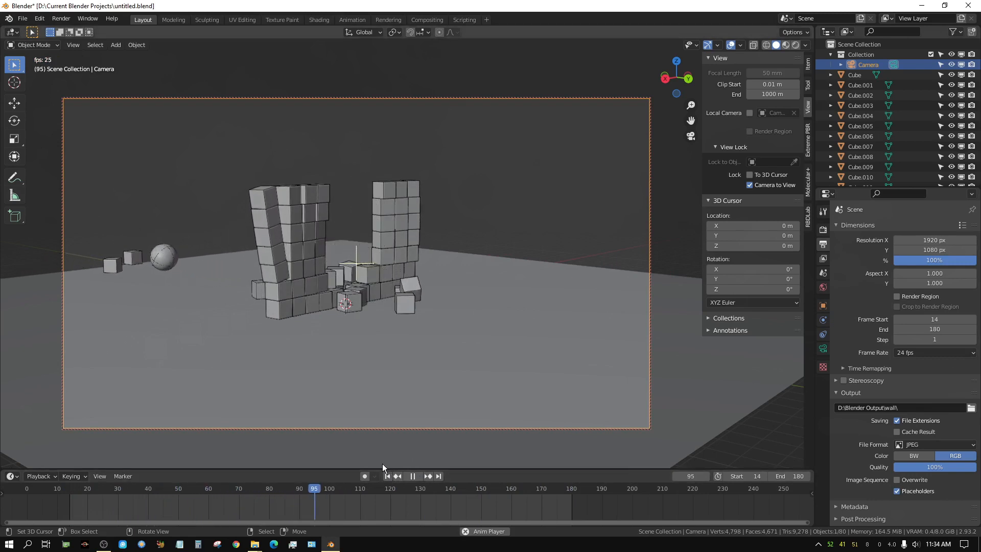
left_click(413, 476)
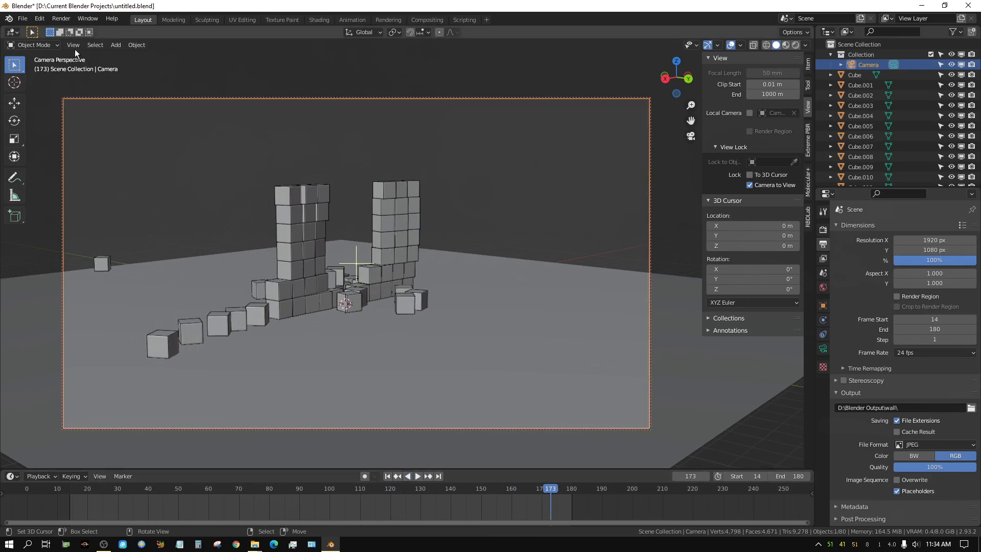
left_click(61, 18)
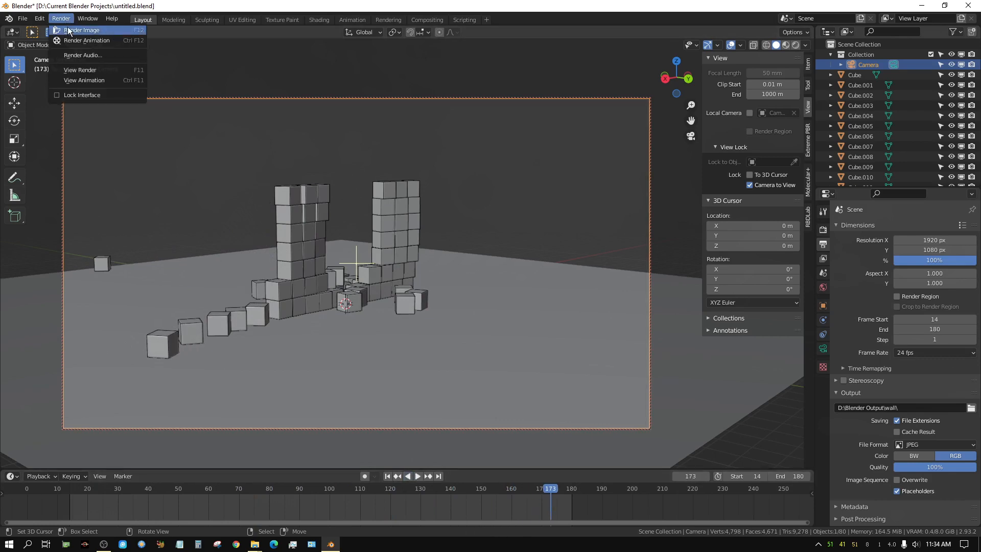
left_click(87, 81)
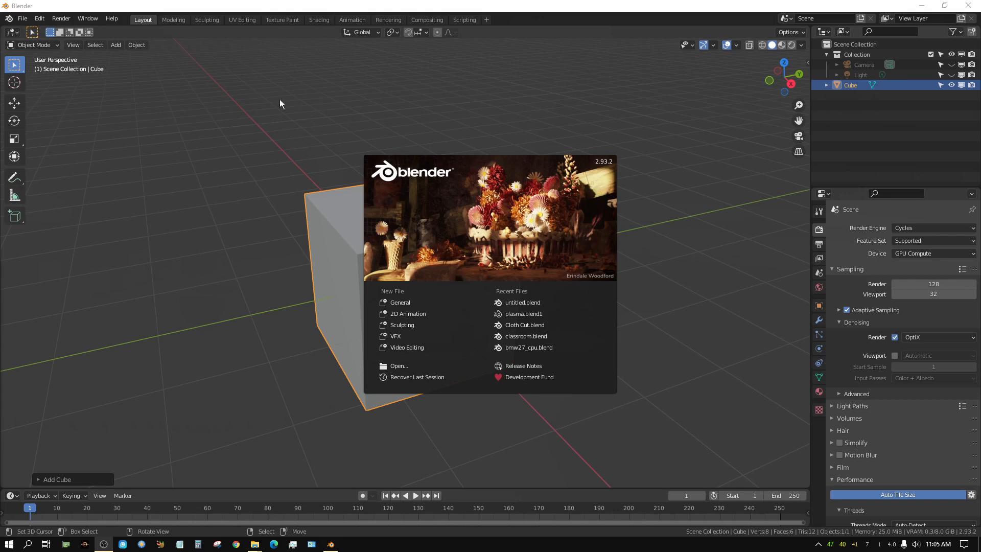
- In front orthographic view, scale the default cube by 0.5 and apply its scale
left_click(363, 309)
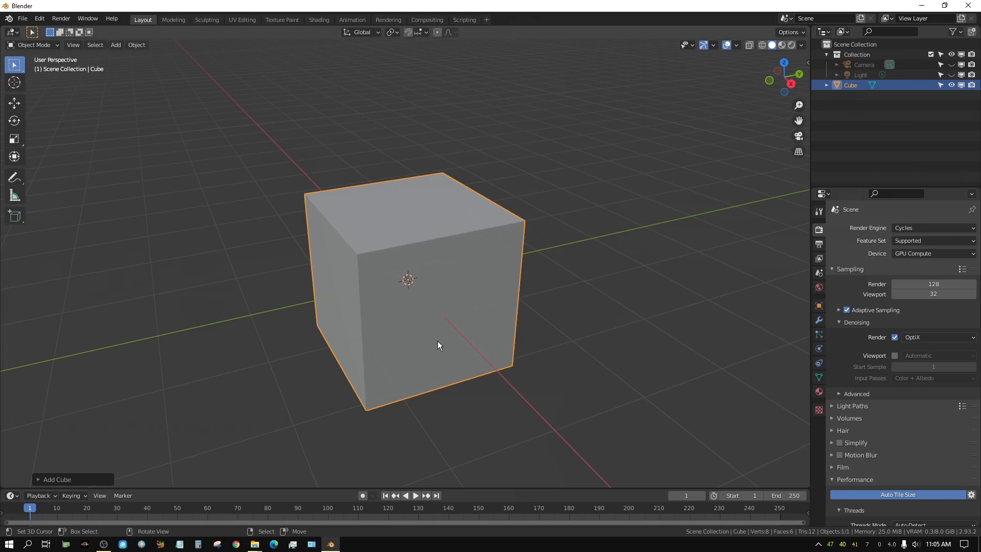
key("KP_1")
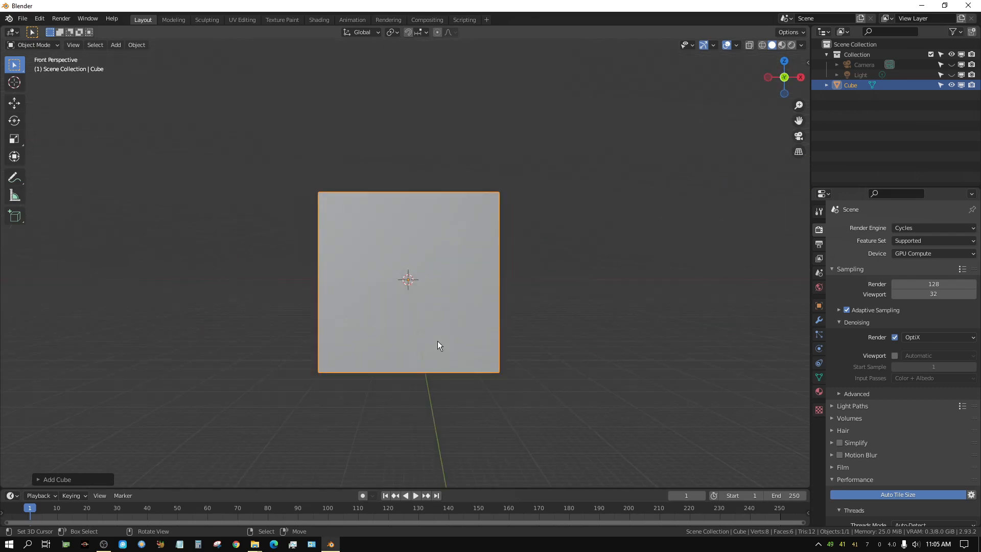
key("KP_5")
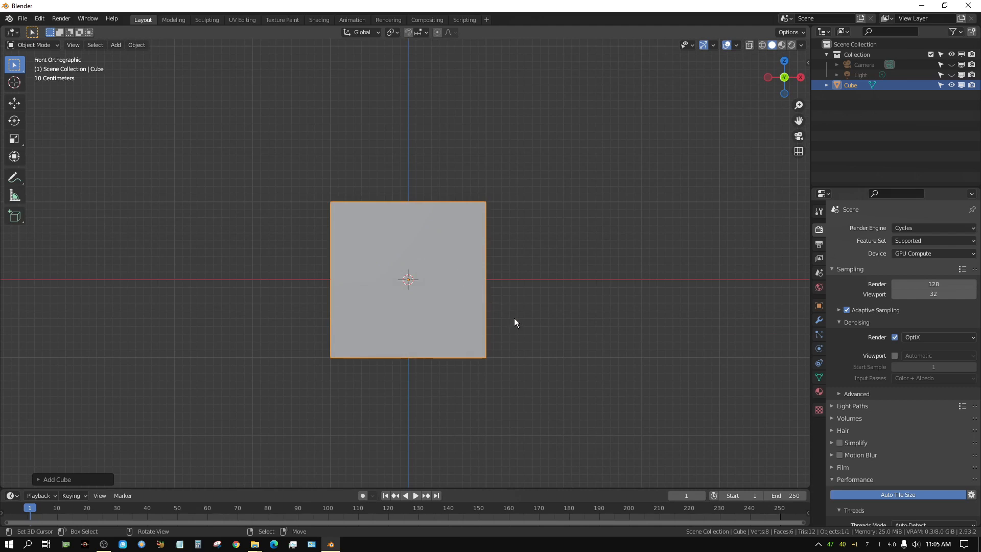
type("s.5")
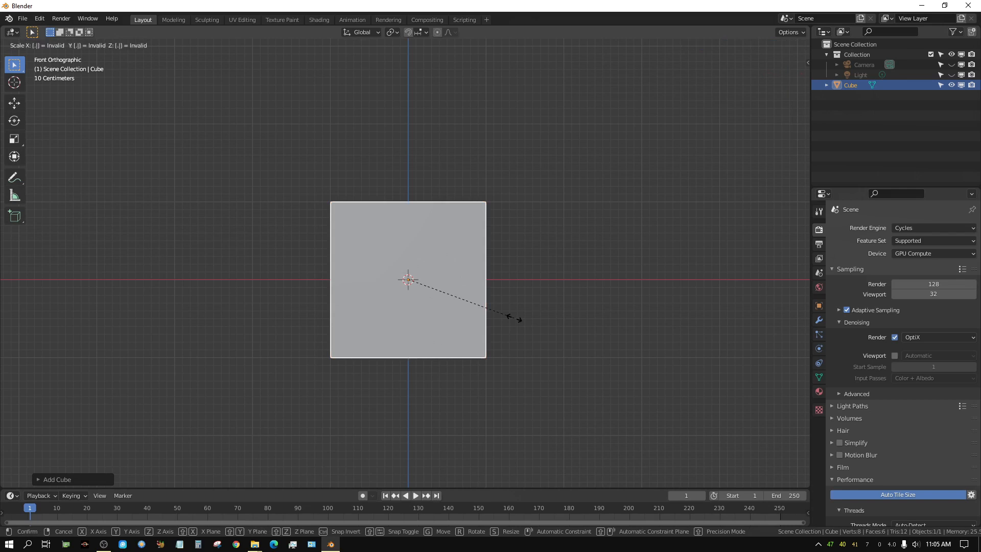
key("Return")
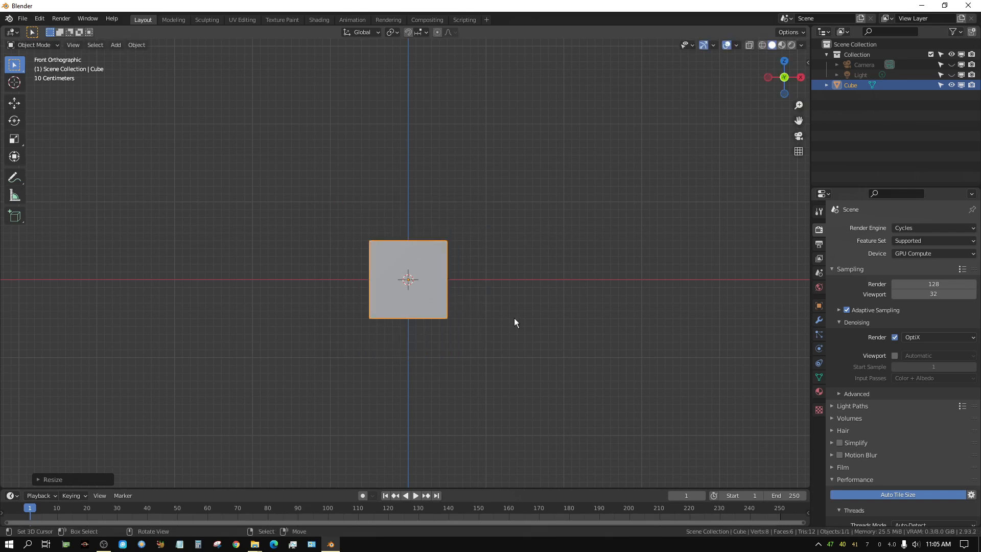
key("ctrl+a")
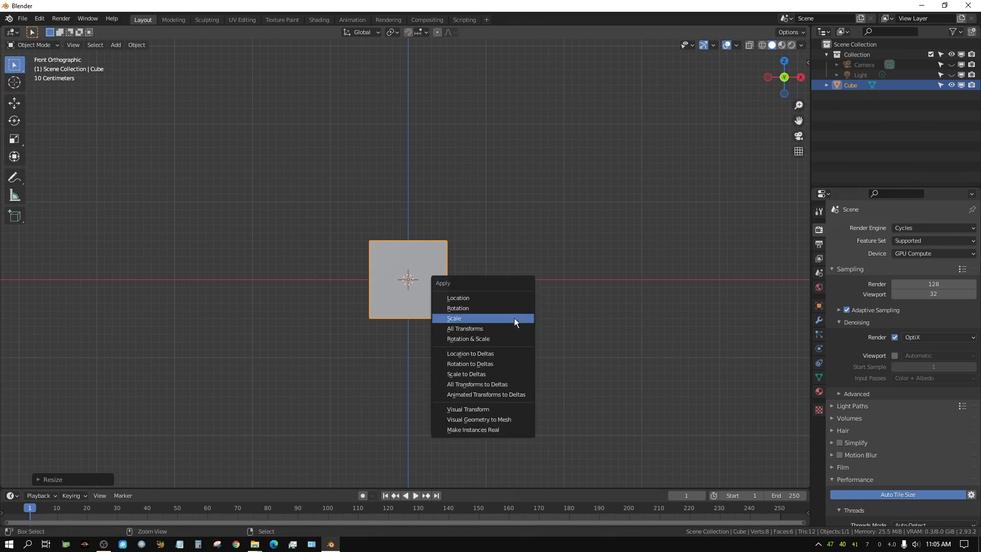
left_click(514, 317)
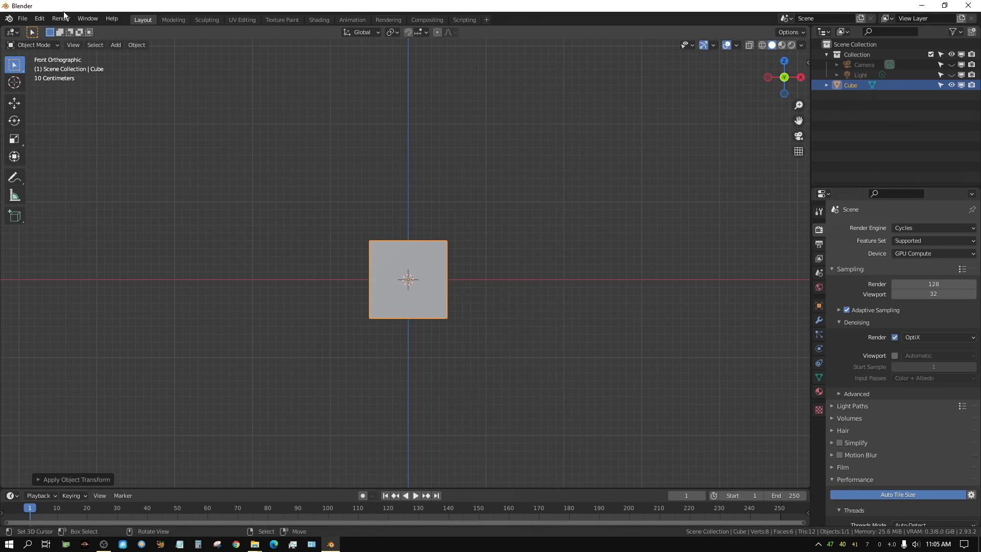
- Add a plane at the origin, scale it up to about 47.7 m square, and apply its scale
left_click(116, 45)
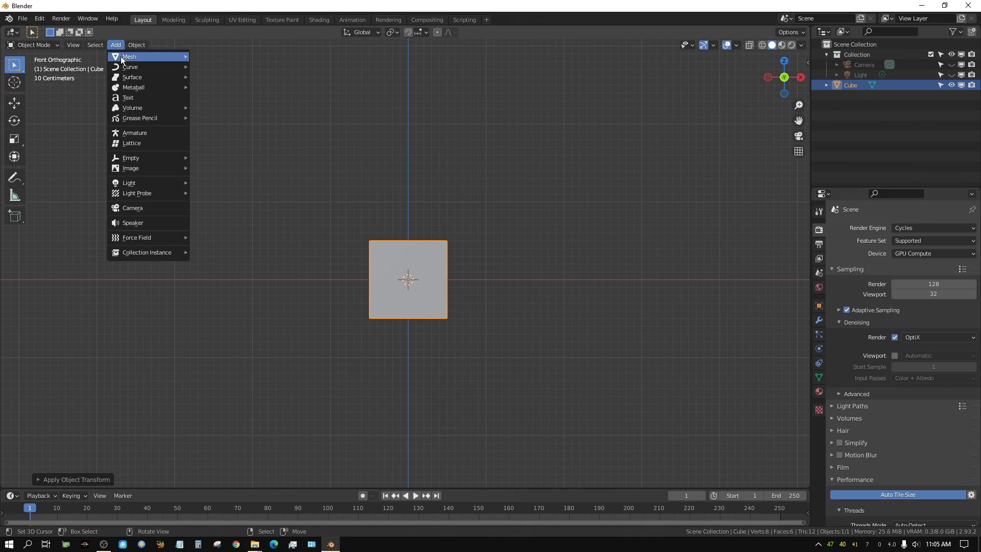
mouse_move(179, 61)
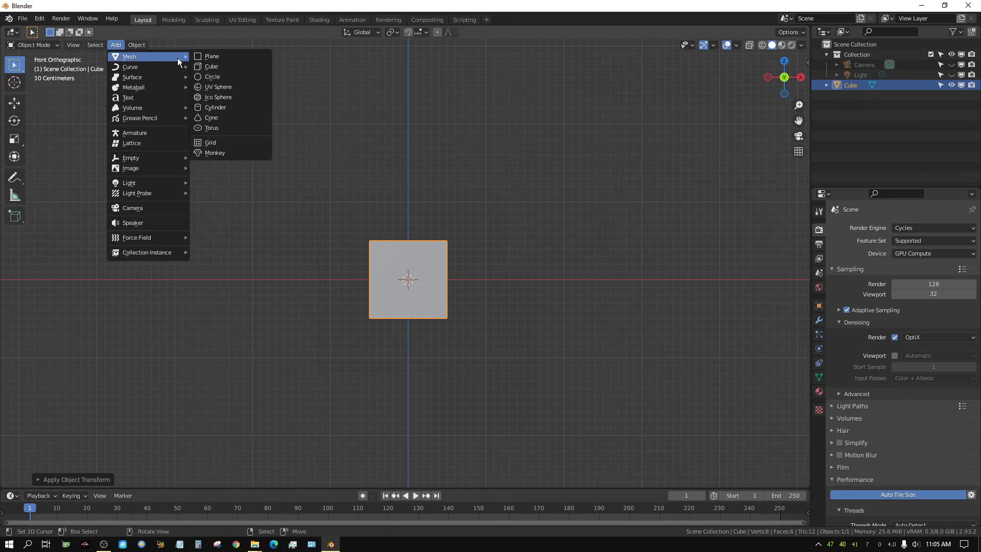
left_click(218, 59)
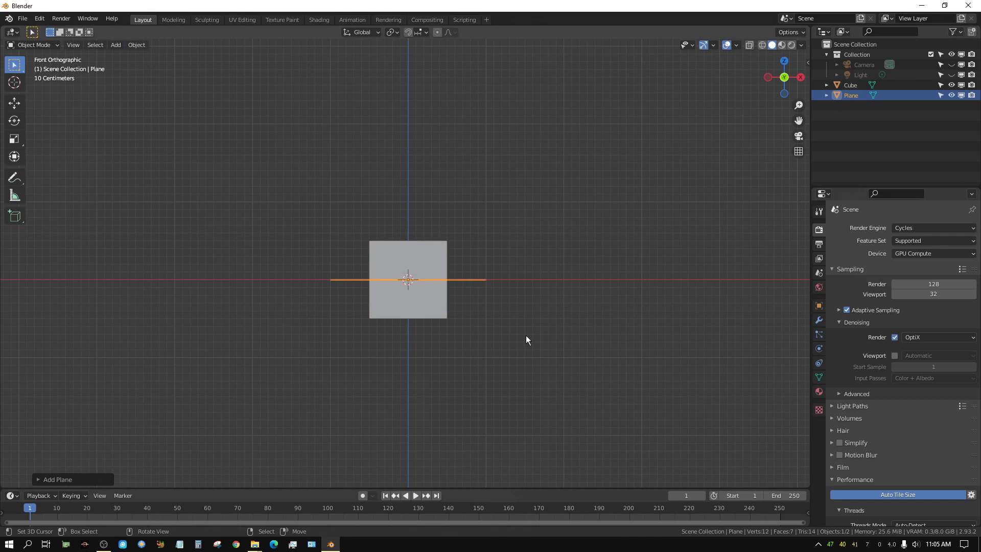
key("s")
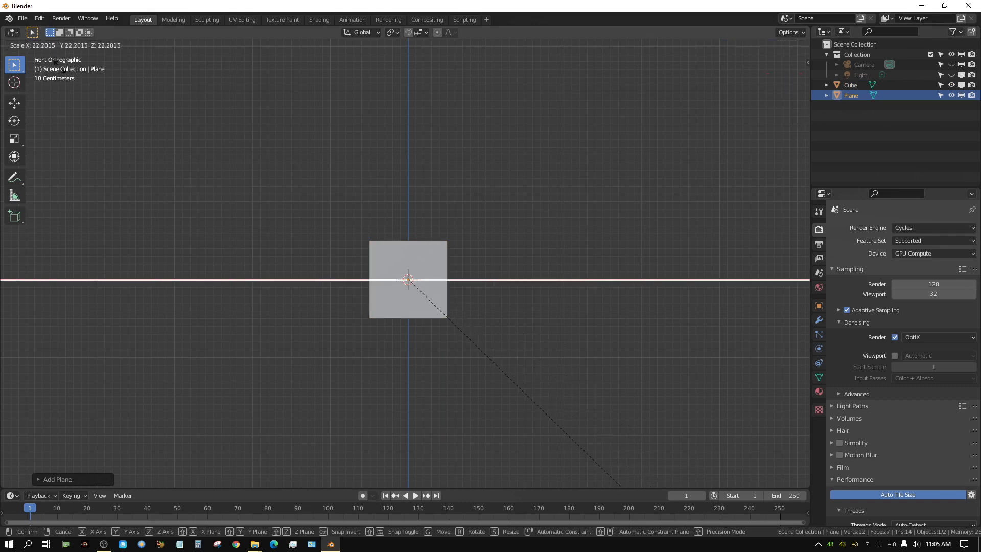
left_click(529, 388)
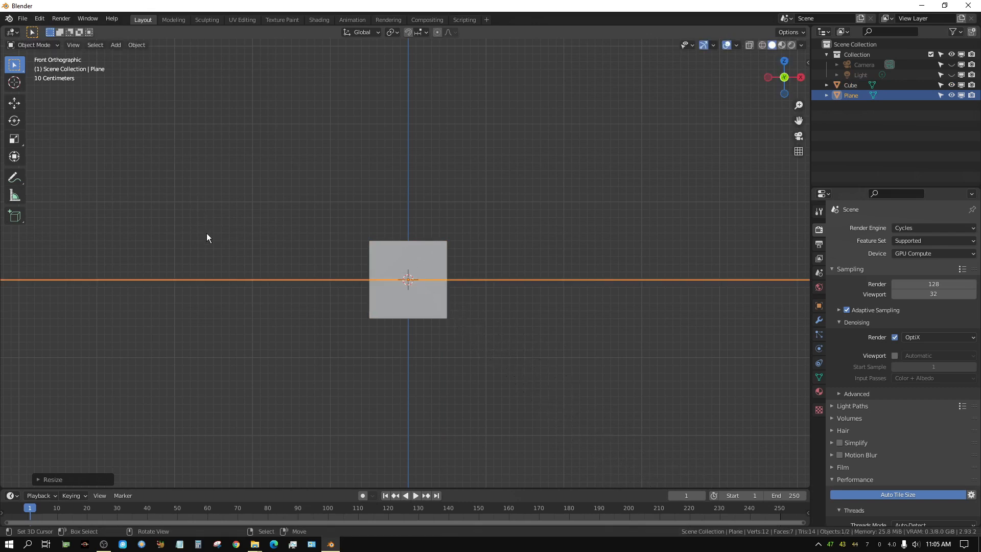
key("ctrl+a")
left_click(343, 391)
- Show the selected plane's location, rotation, scale and dimensions in the viewport
key("n")
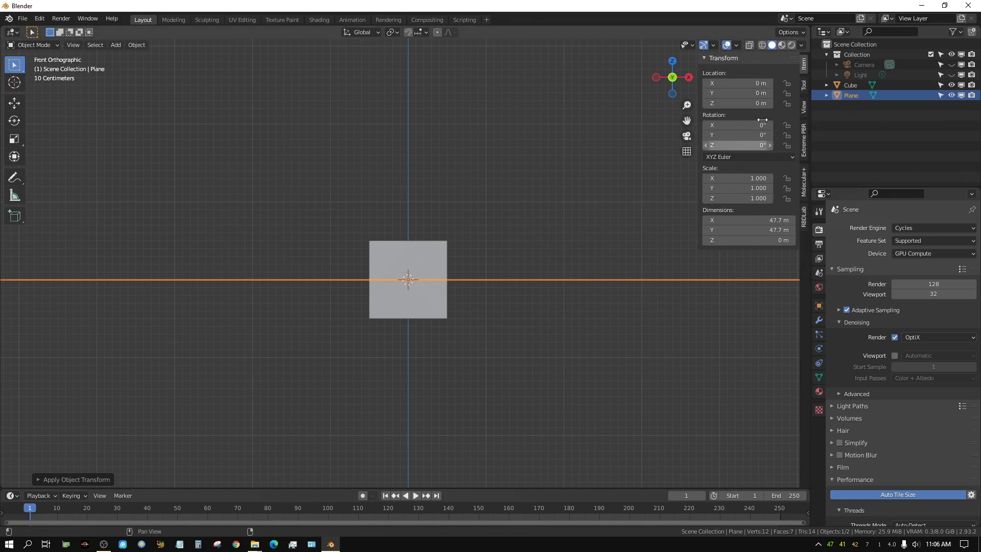
key("n")
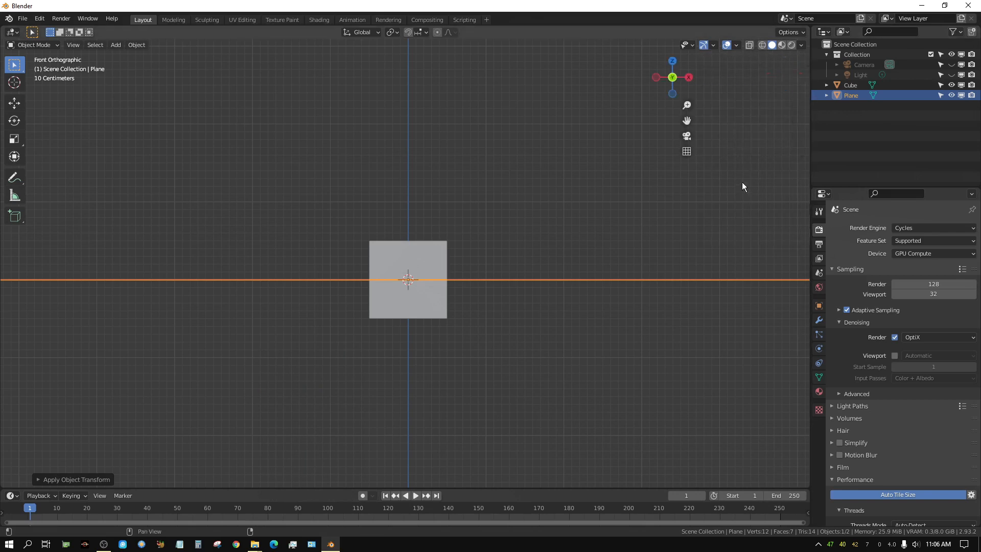
key("n")
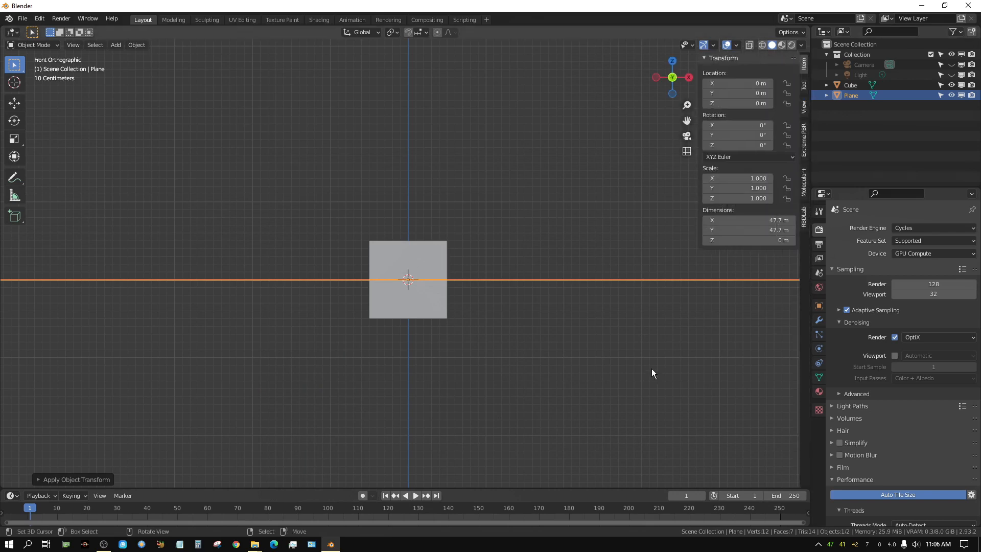
- Move the cube up 0.5 m along the Z axis so it rests on the plane
left_click(435, 262)
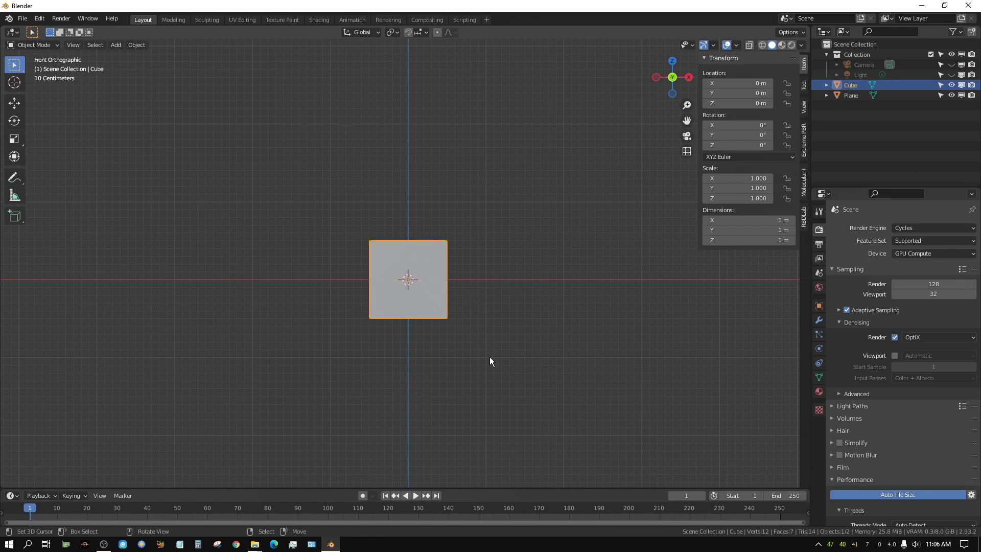
key("g")
type("z")
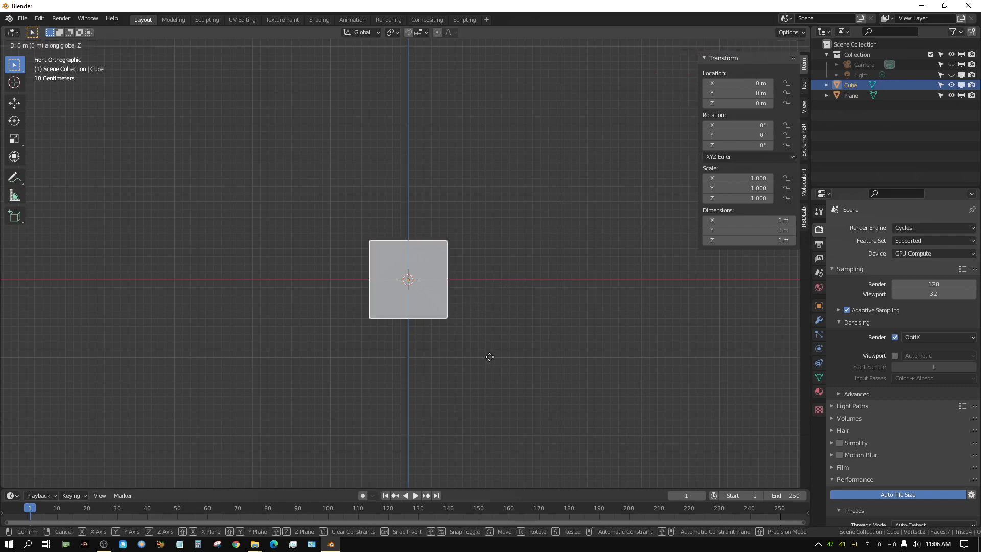
type("0.5")
key("Return")
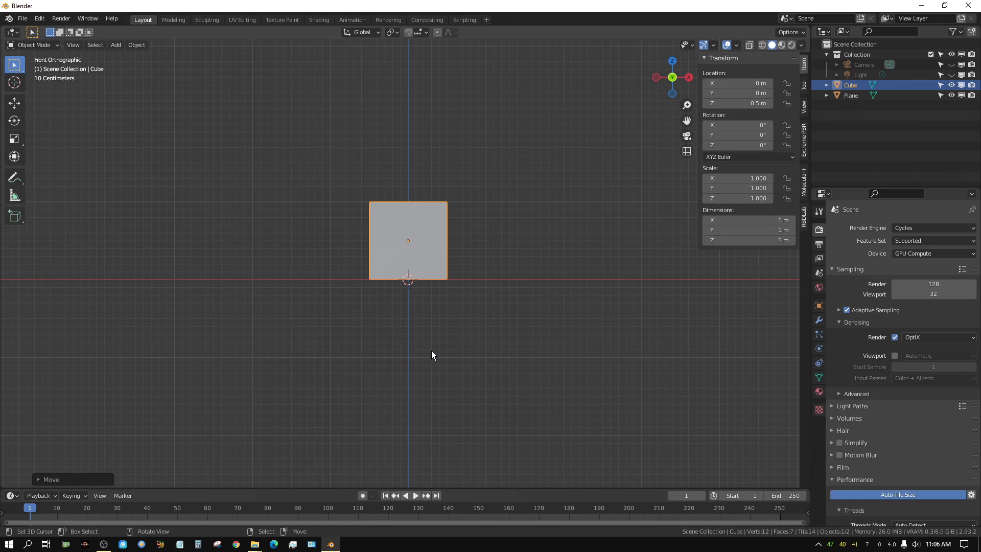
- Move the cube -5 m along the X axis
key("g")
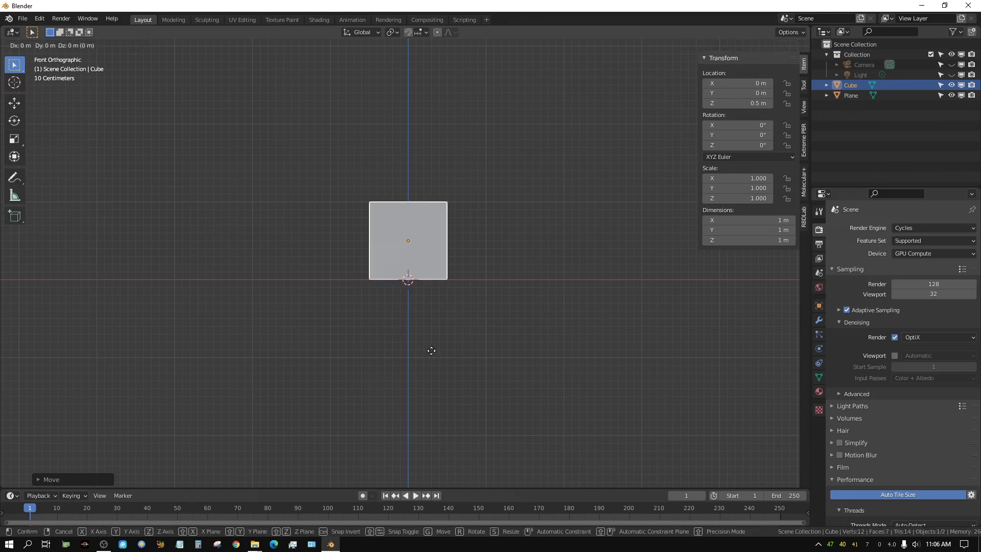
type("x")
type("-5")
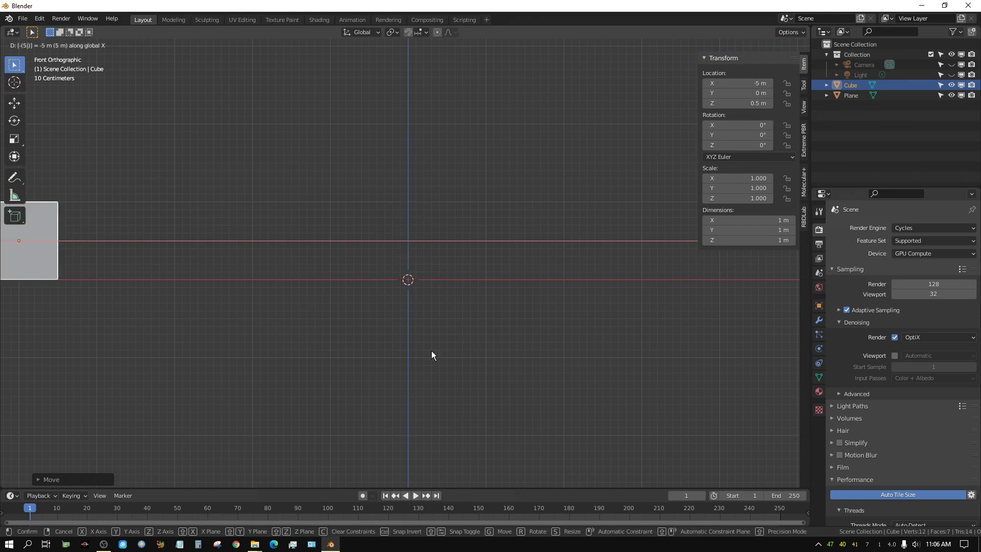
key("Return")
- Add a Bevel modifier to the cube
scroll(376, 427, "down", 2)
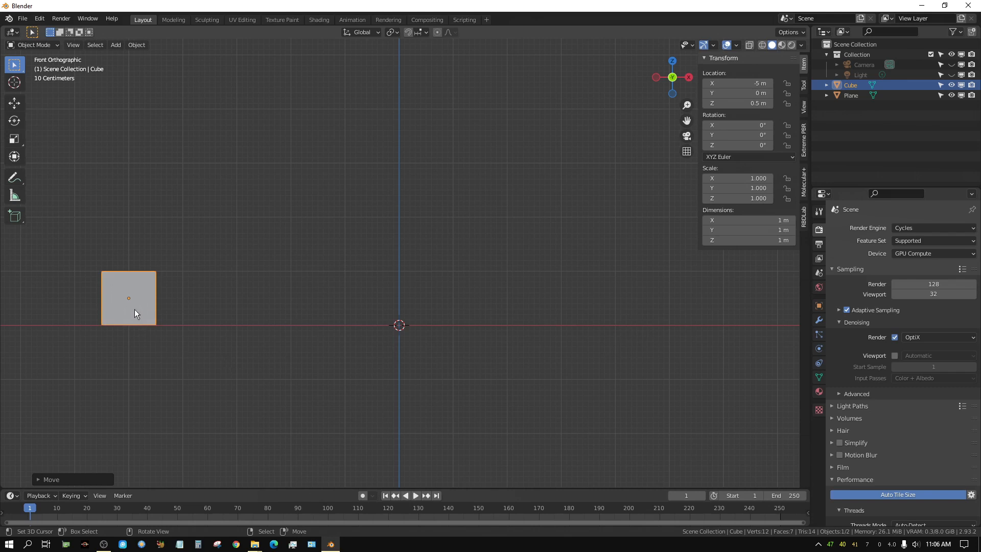
scroll(134, 309, "up", 3)
scroll(106, 319, "up", 4)
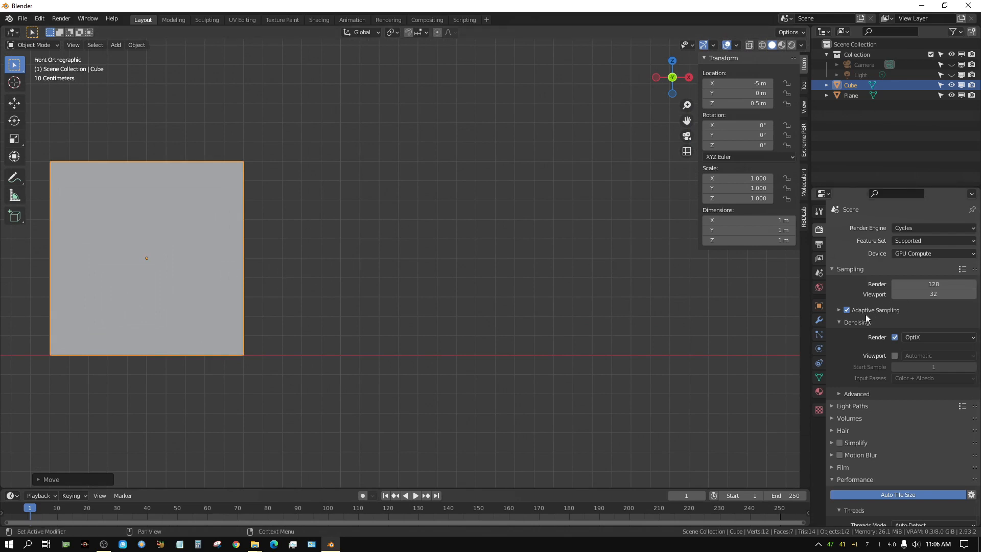
left_click(818, 321)
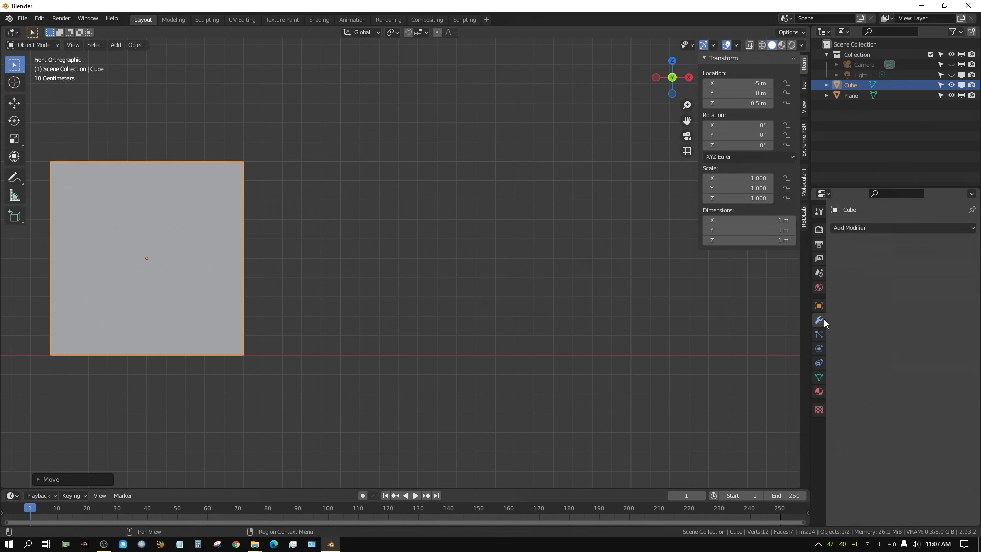
left_click(863, 226)
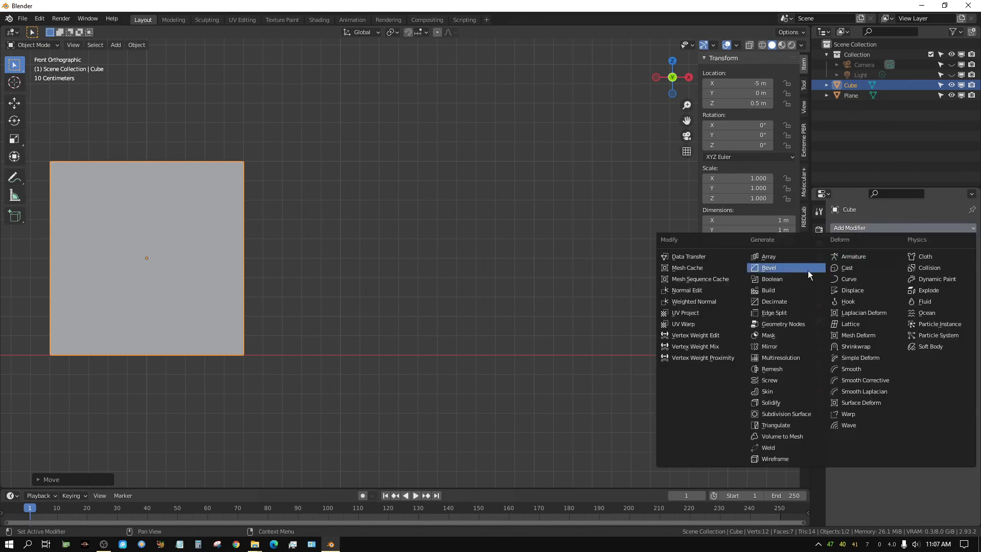
left_click(769, 269)
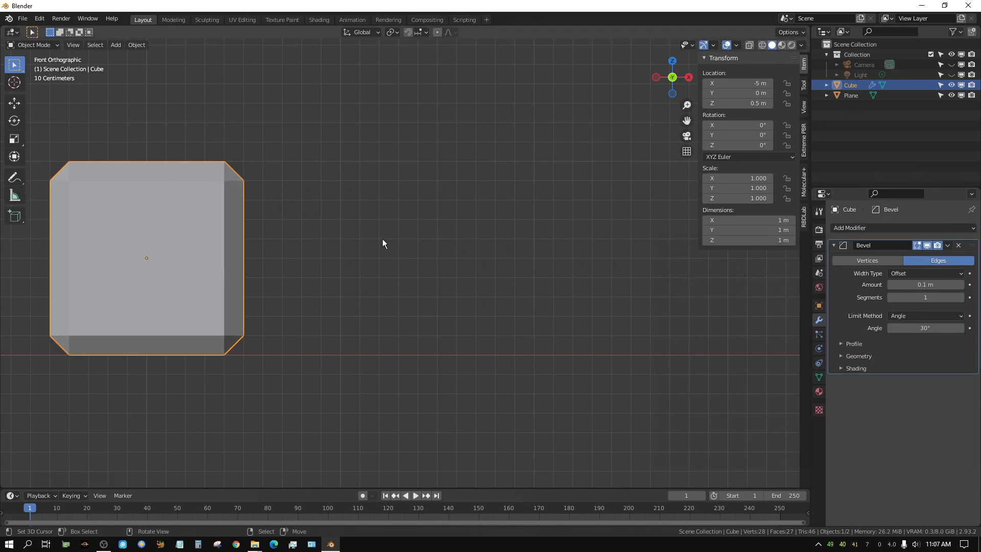
- Set the cube's bevel amount to 0.05 m with 2 segments and apply the modifier
left_click(925, 285)
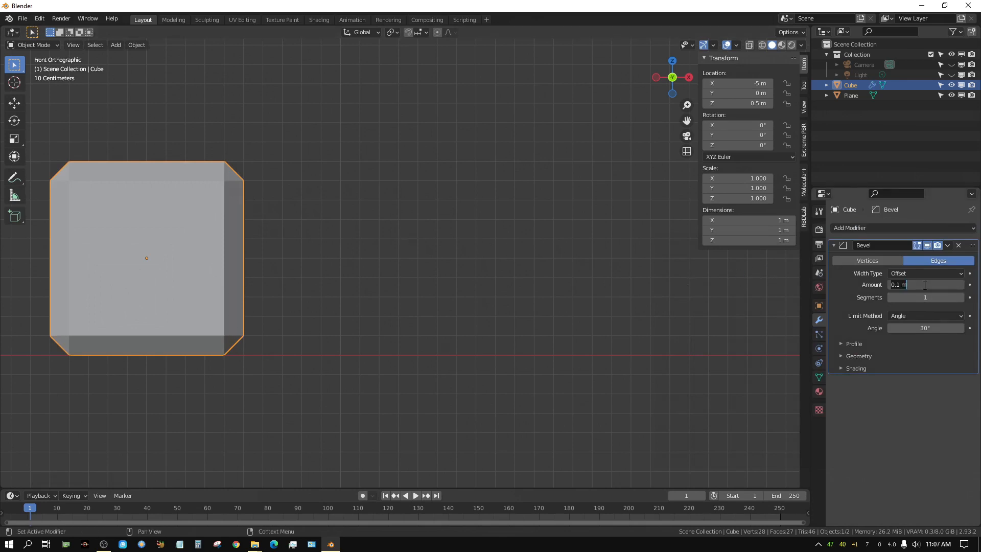
type("0.05")
key("Return")
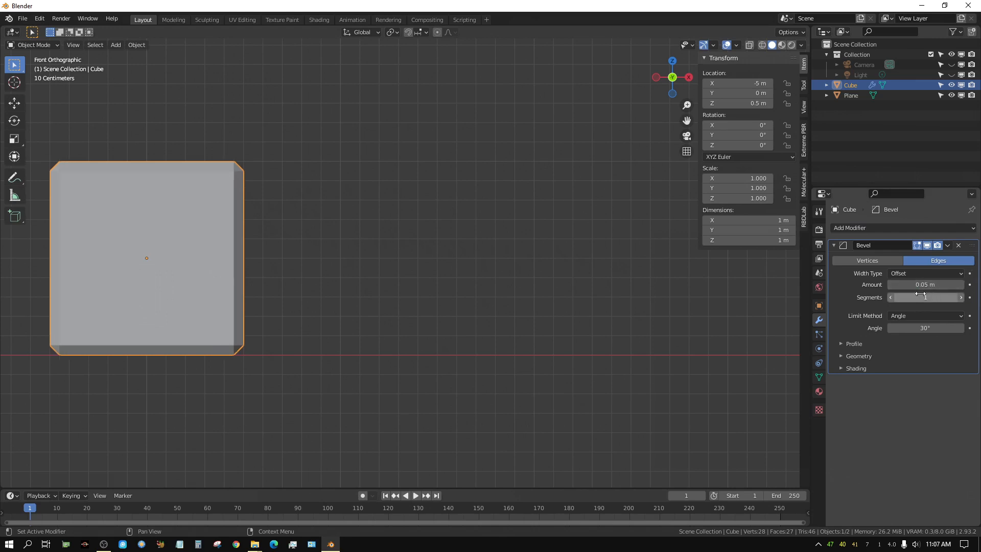
left_click(961, 298)
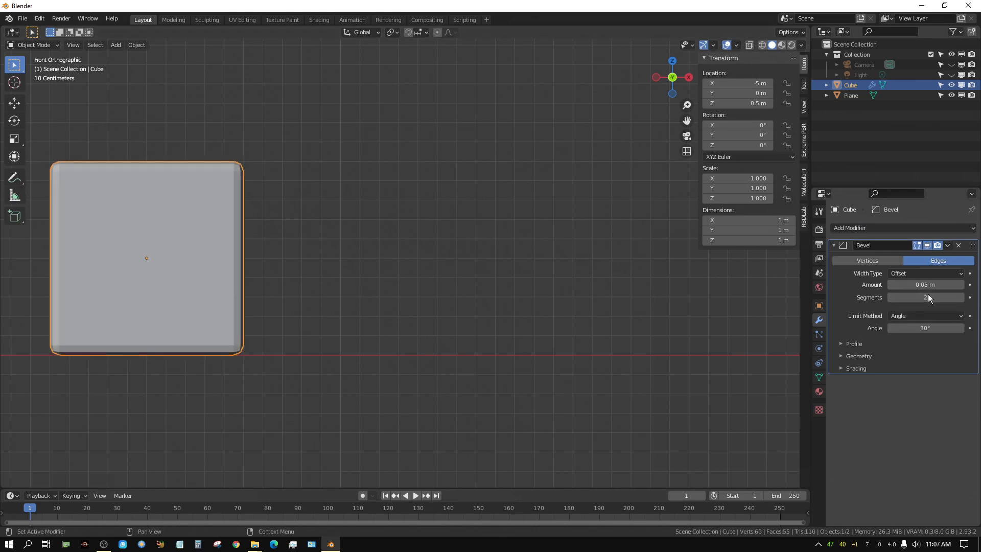
left_click(948, 246)
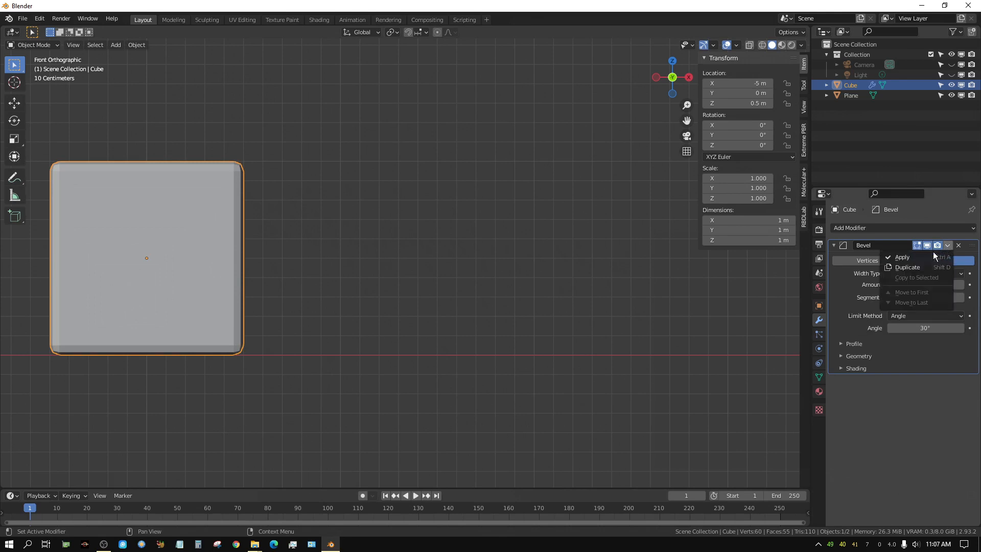
left_click(918, 256)
- Add an Array modifier to the bevelled cube and set its count to 11 to form a row along the X axis
scroll(233, 311, "down", 5)
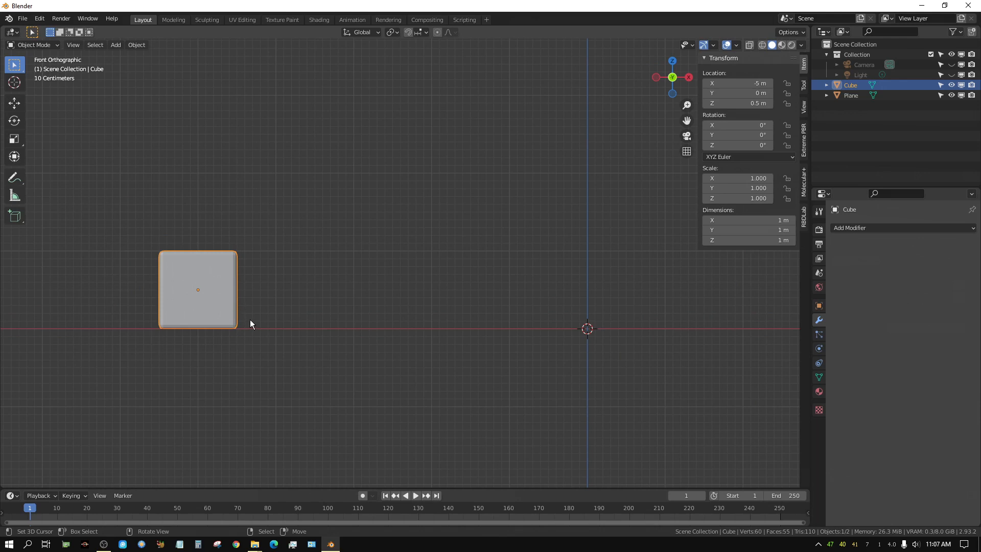
scroll(250, 321, "down", 3)
middle_click_drag(307, 333, 218, 331, "shift")
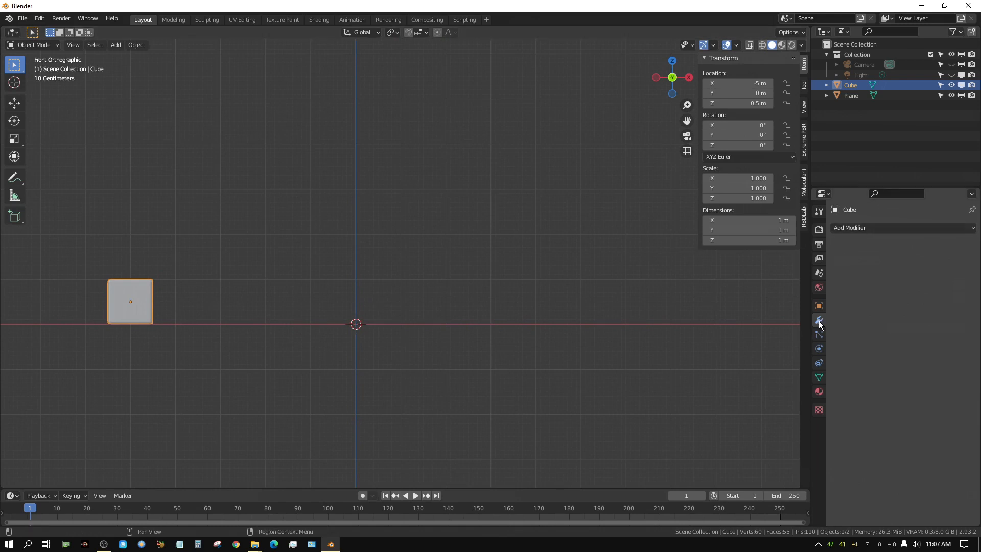
left_click(863, 229)
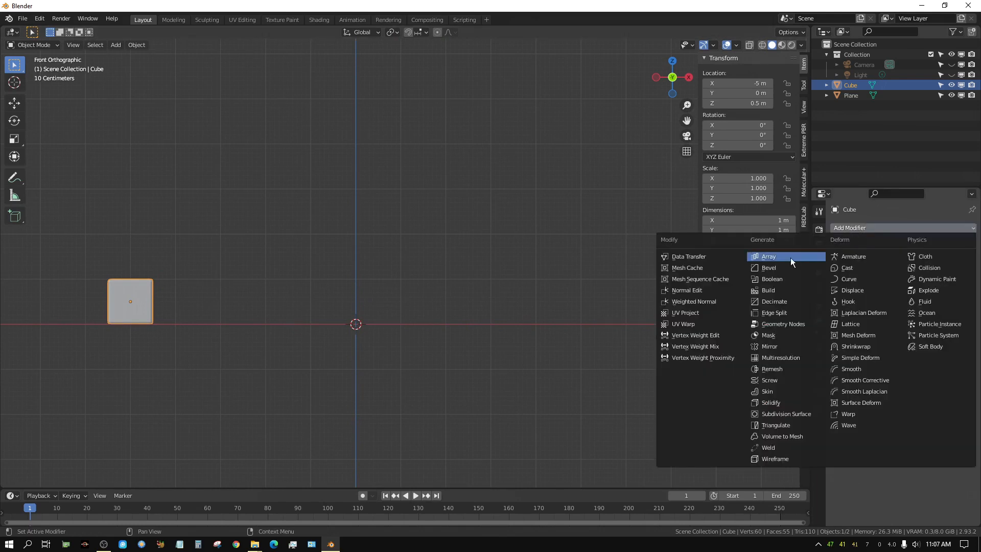
left_click(768, 257)
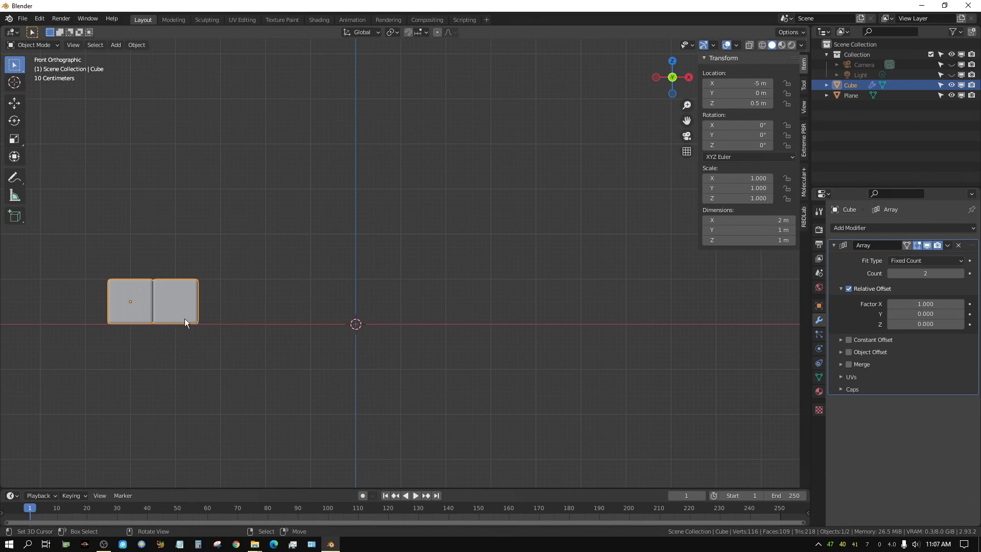
mouse_move(960, 274)
left_mouse_down()
mouse_move(979, 273)
mouse_move(961, 276)
left_mouse_up()
left_click(957, 273)
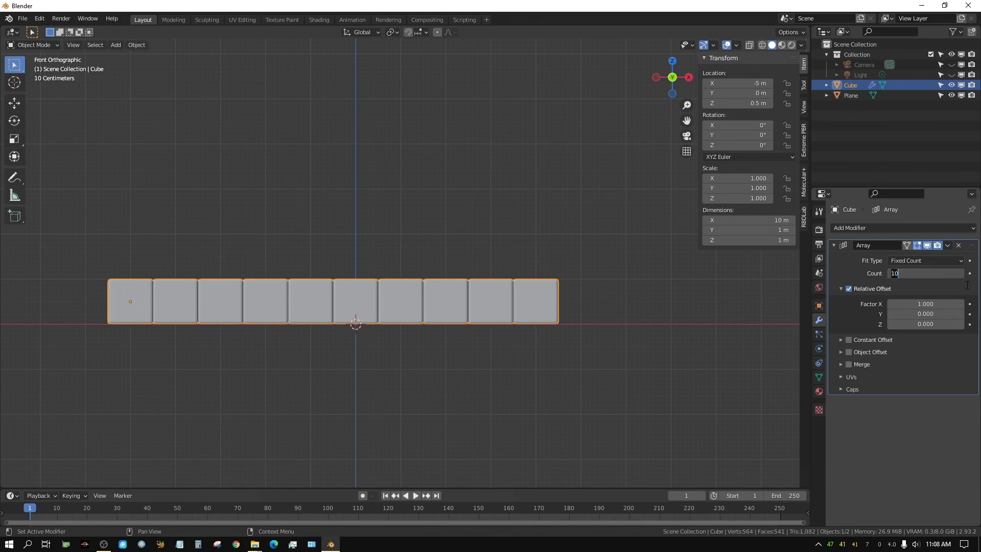
left_click(964, 276)
left_click(963, 277)
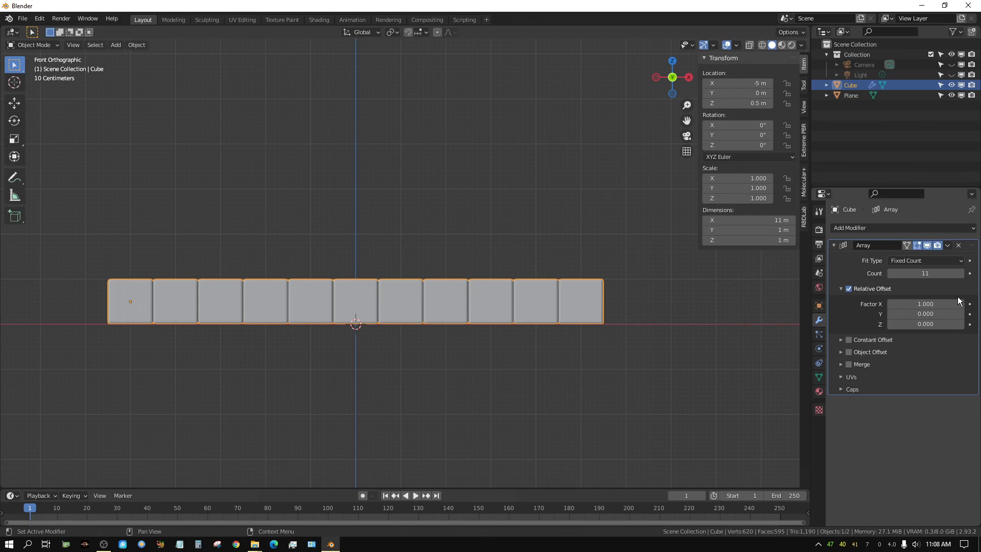
- Add a second Array modifier to the row with a relative offset of 0 in X and 1 in Z
left_click(874, 229)
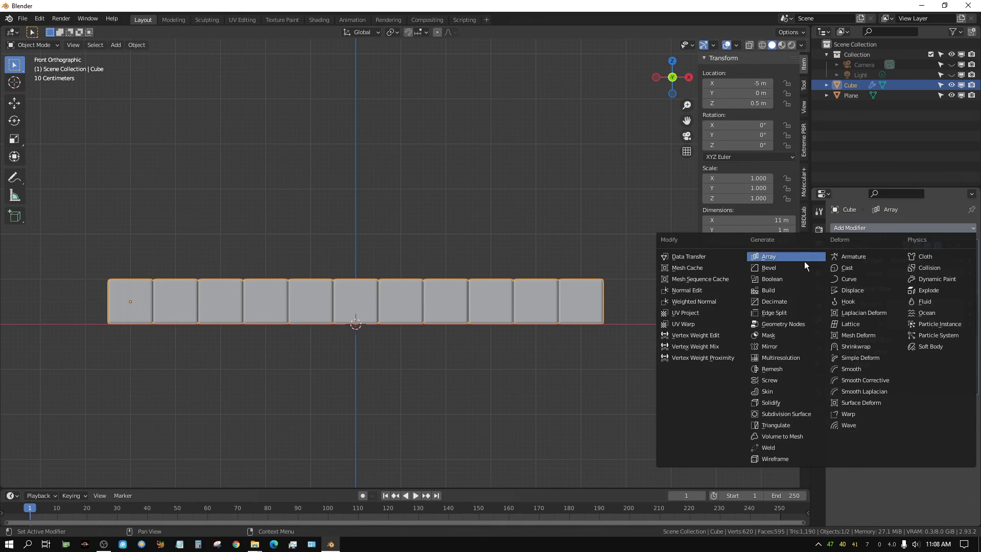
left_click(770, 257)
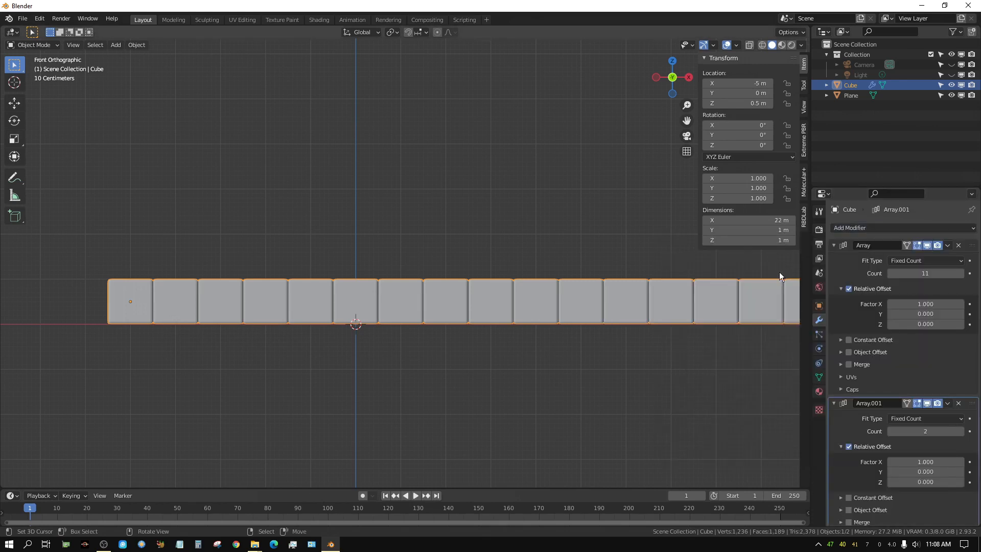
scroll(913, 358, "down", 2)
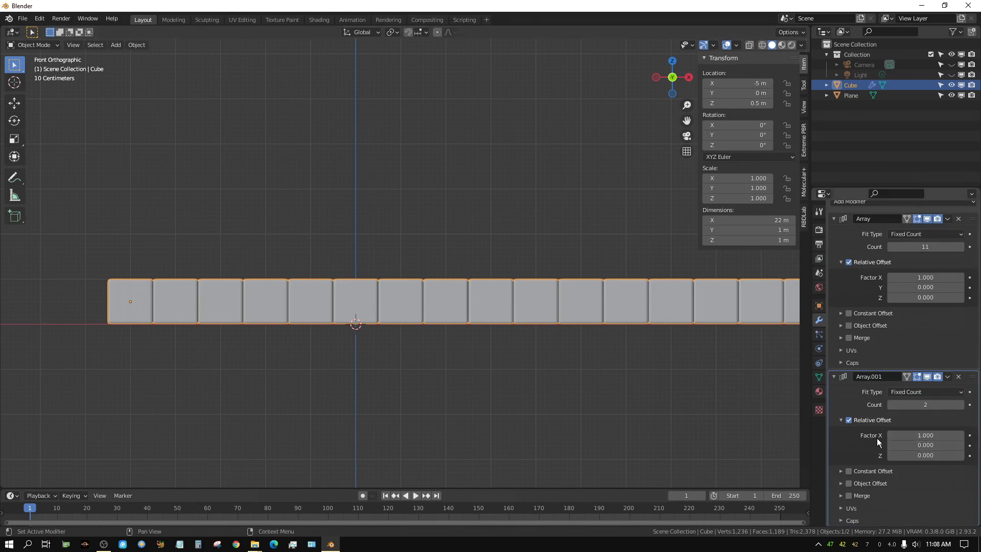
left_click(934, 437)
type("0")
key("Return")
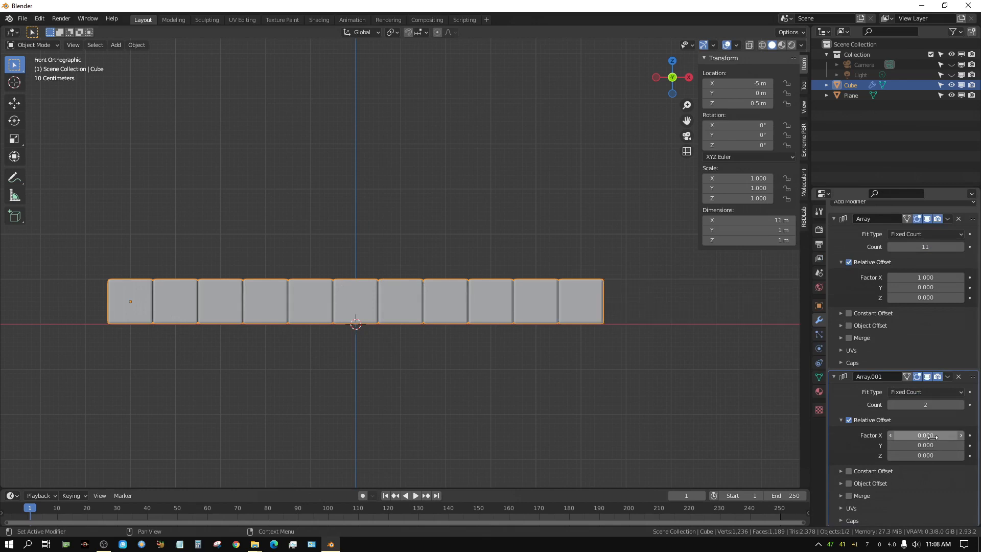
left_click(931, 455)
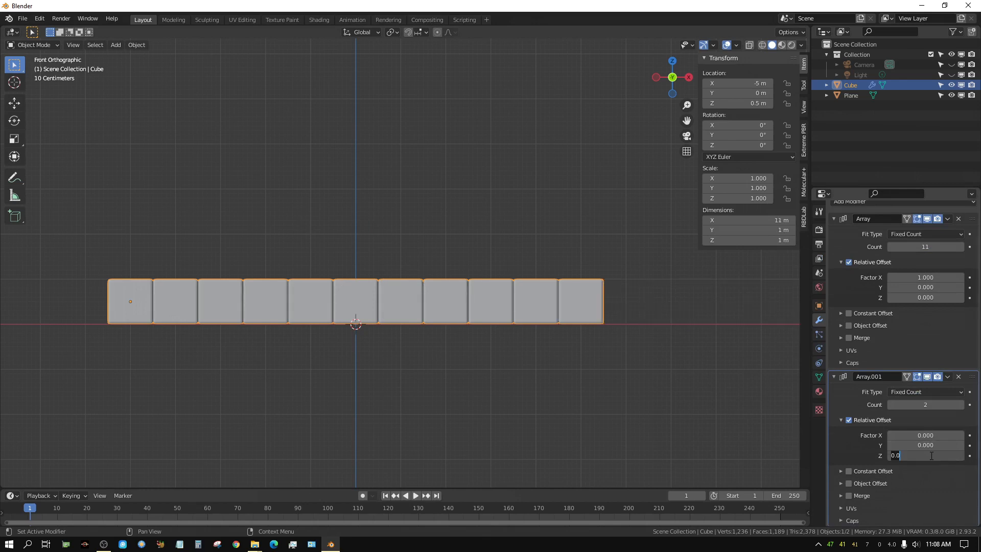
type("1")
key("Return")
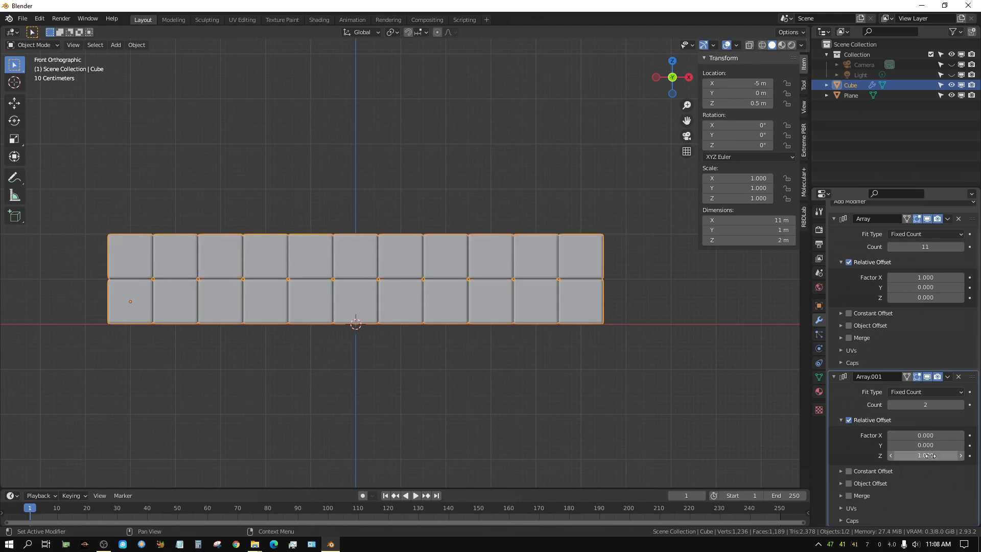
- Set the count of the vertical array to 7
left_click(961, 405)
left_click(961, 406)
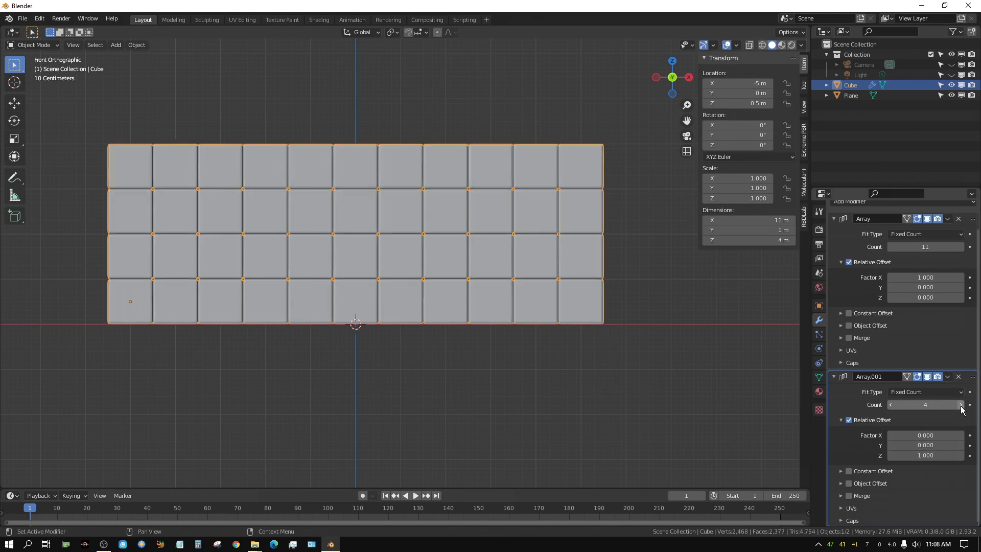
left_click(961, 405)
left_click(960, 406)
scroll(569, 378, "down", 4)
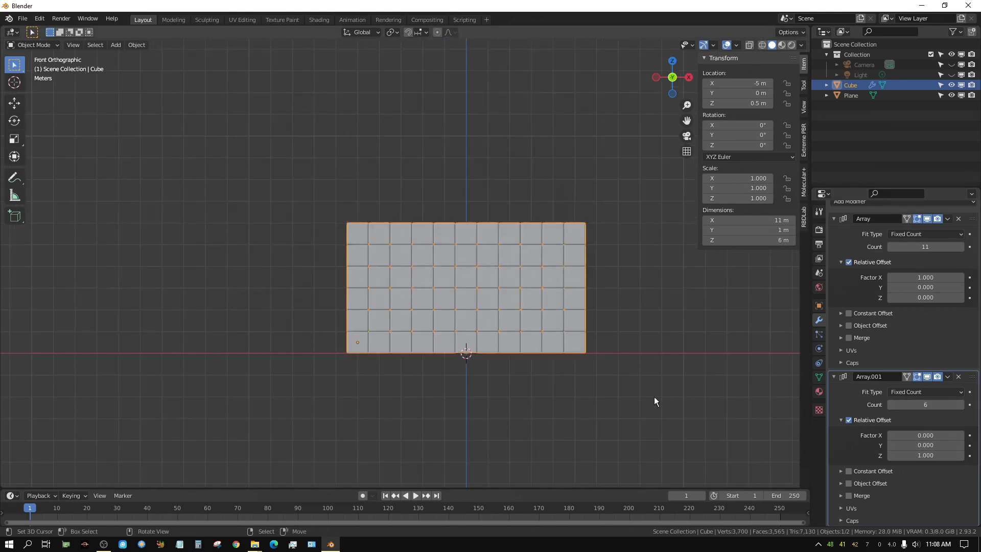
left_click(961, 405)
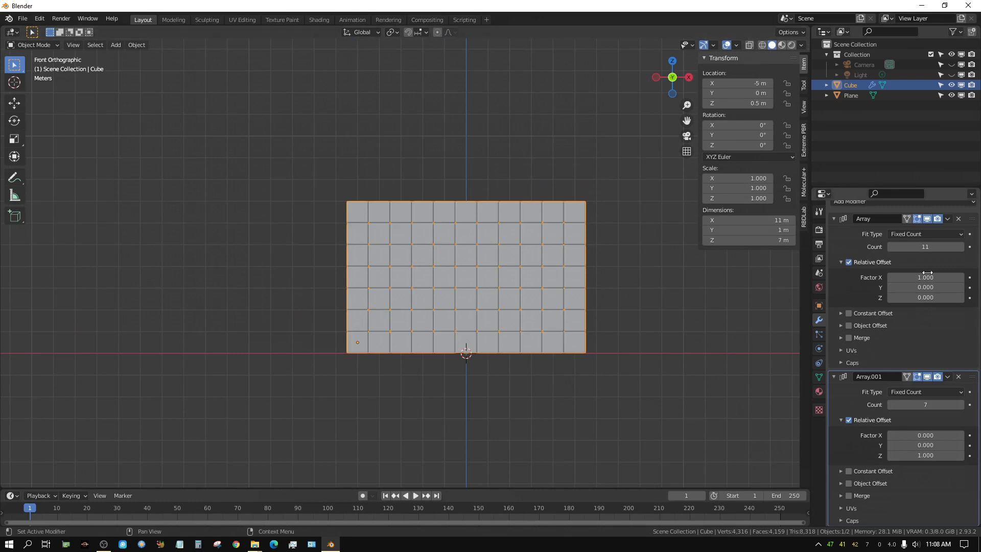
- Apply both Array modifiers on the cube wall, the horizontal one first
left_click(948, 220)
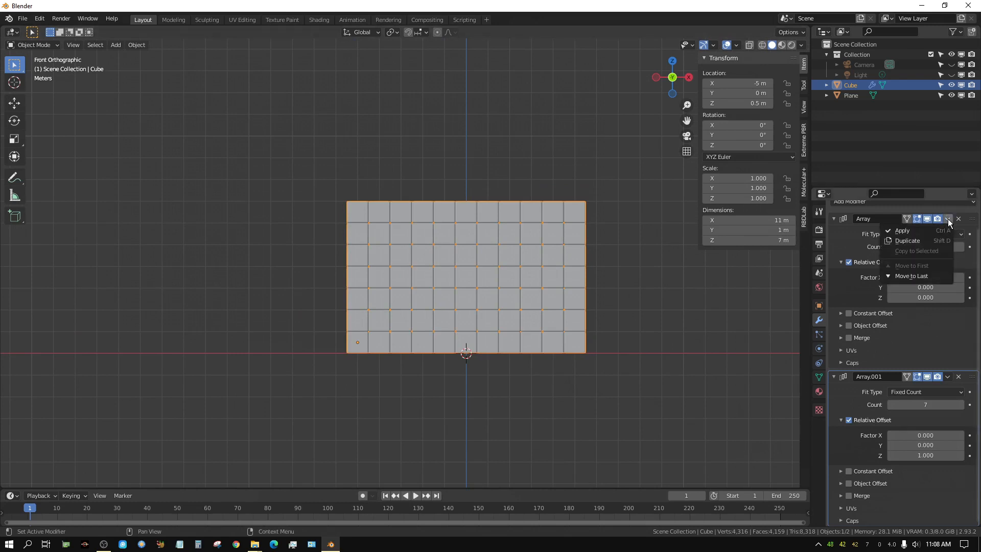
left_click(920, 233)
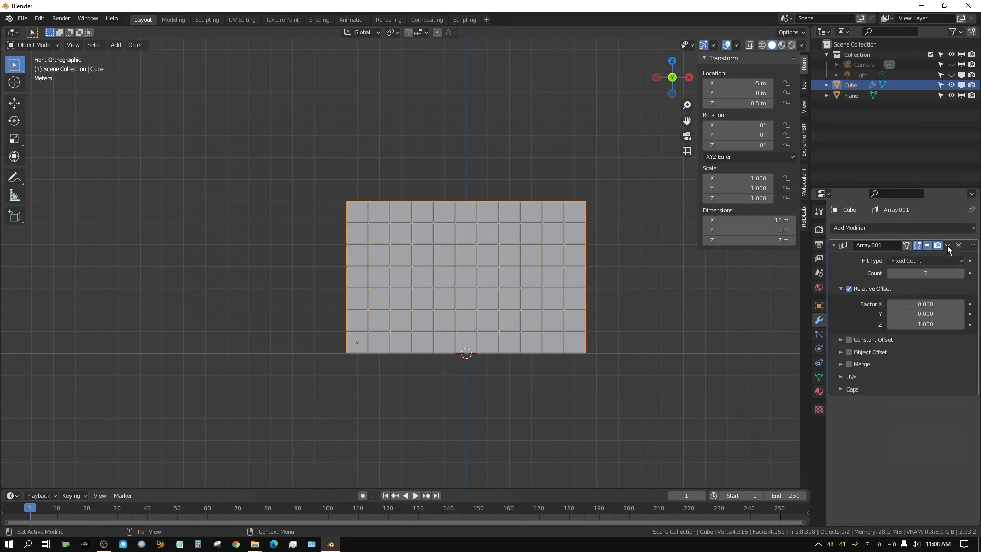
left_click(947, 246)
left_click(922, 257)
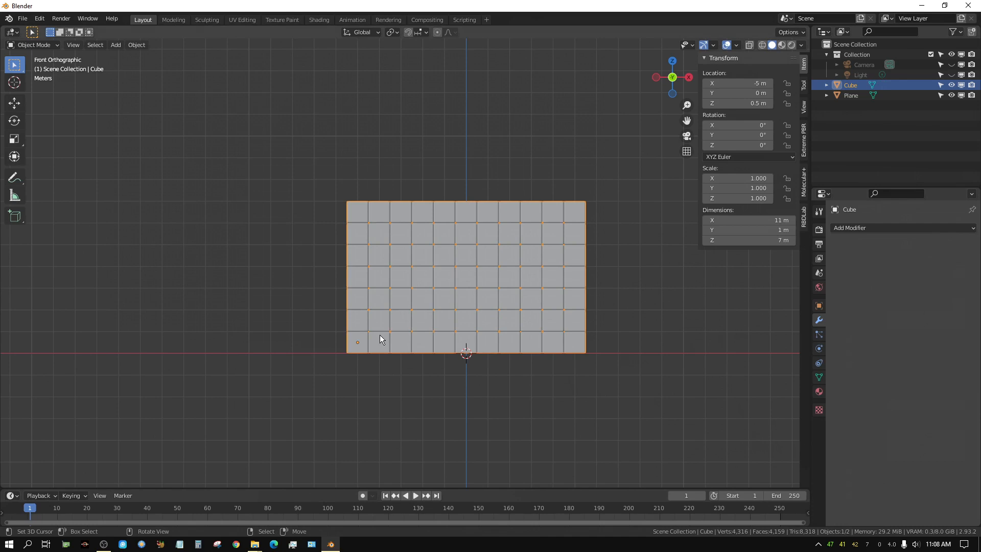
key("g")
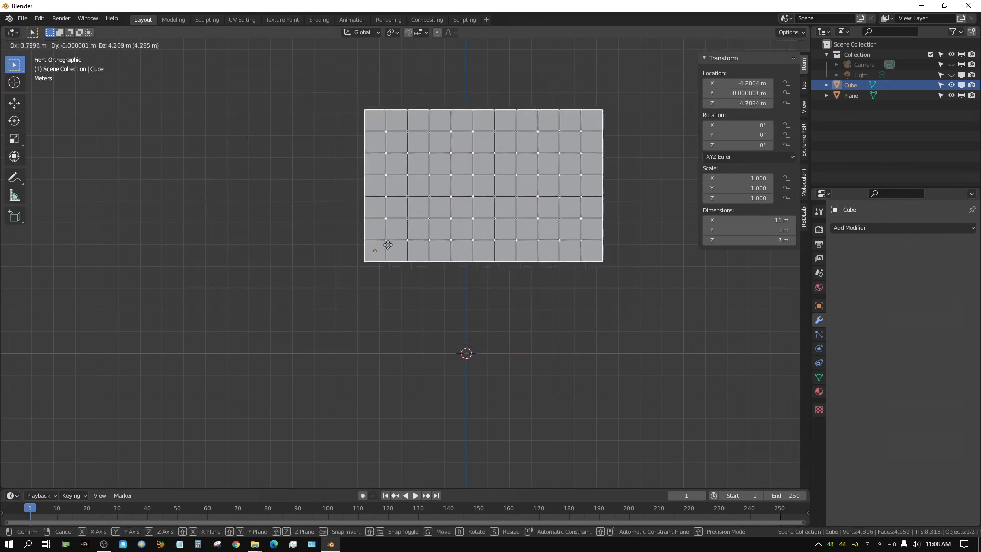
right_click(388, 245)
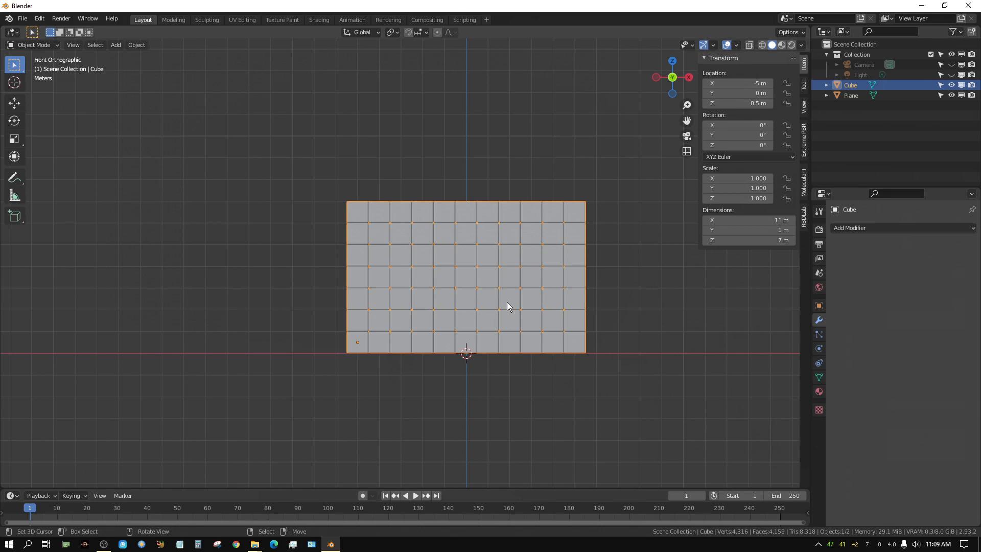
key("ctrl")
key("ctrl+p")
- Separate the entire wall mesh by loose parts into individual cube objects and return to Object Mode
key("Tab")
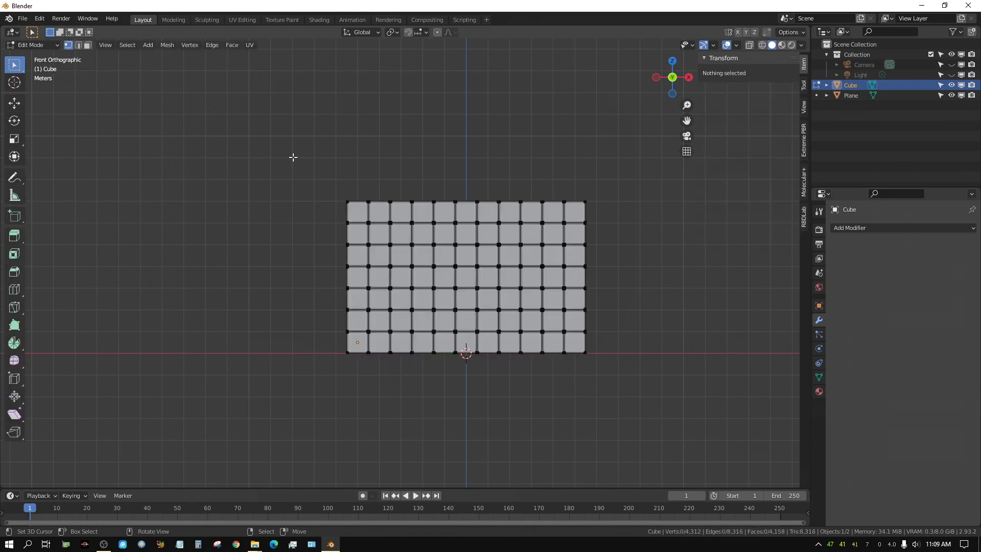
key("a")
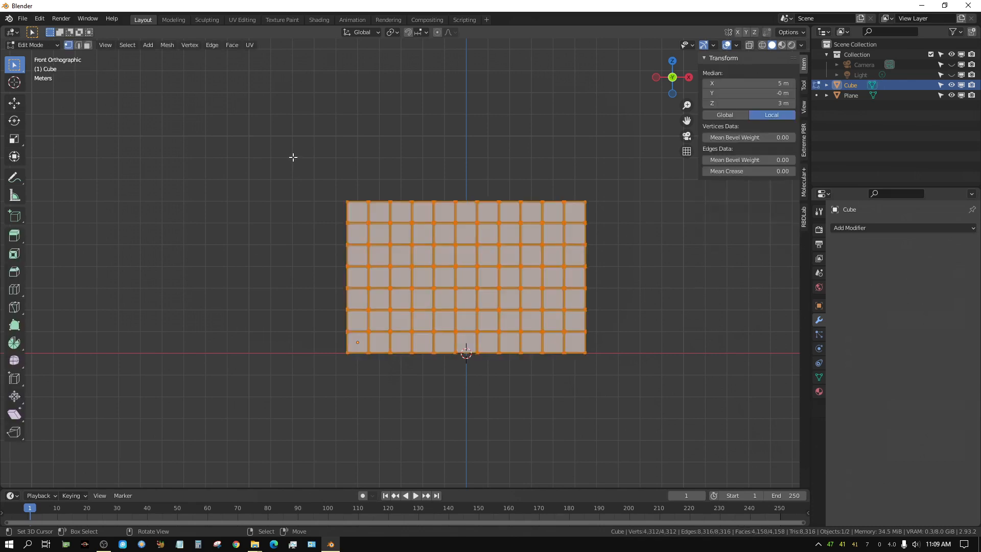
key("p")
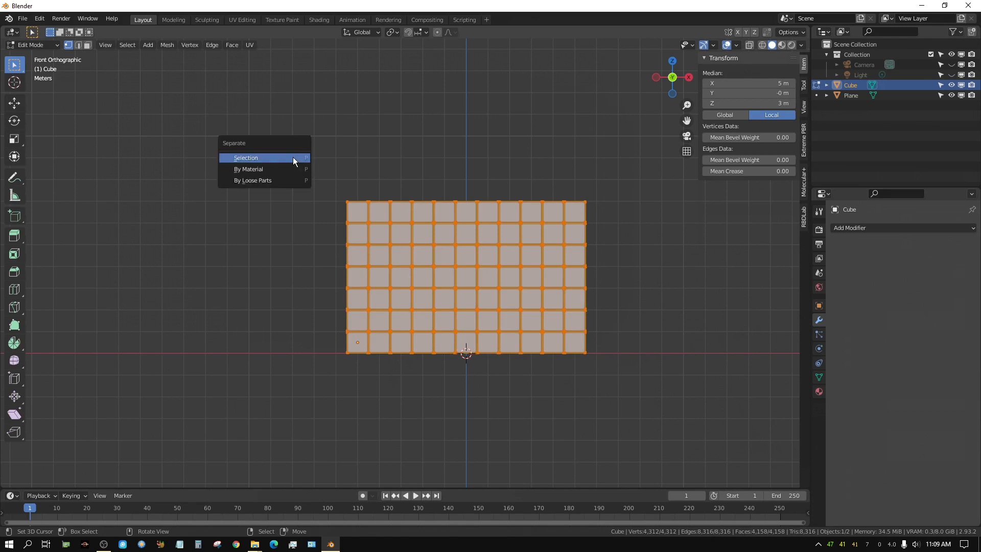
left_click(293, 157)
key("Tab")
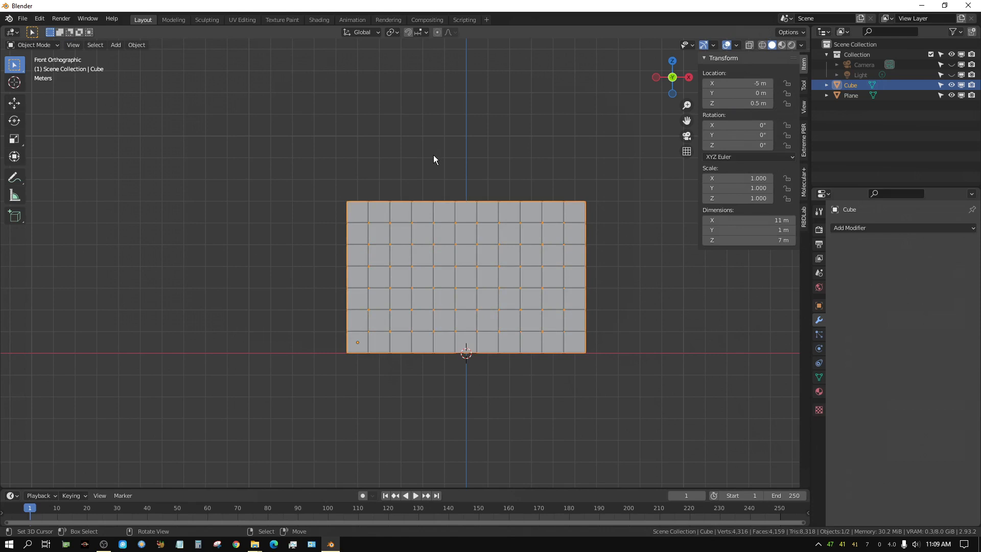
key("Tab")
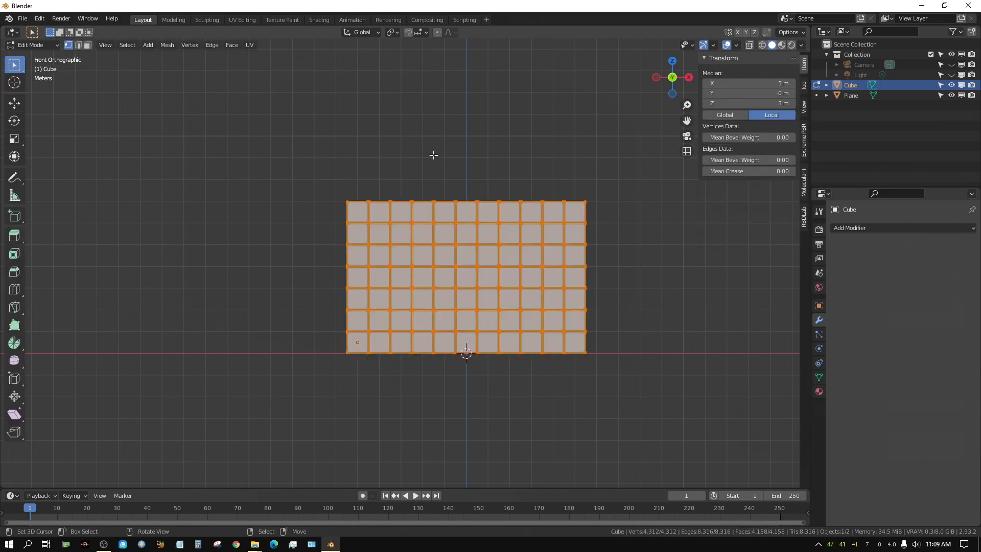
key("p")
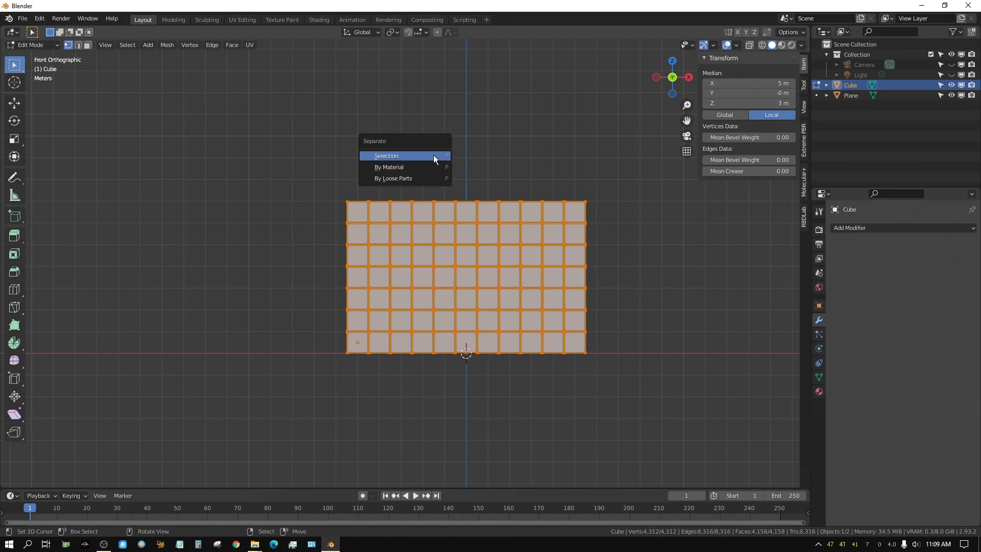
left_click(401, 179)
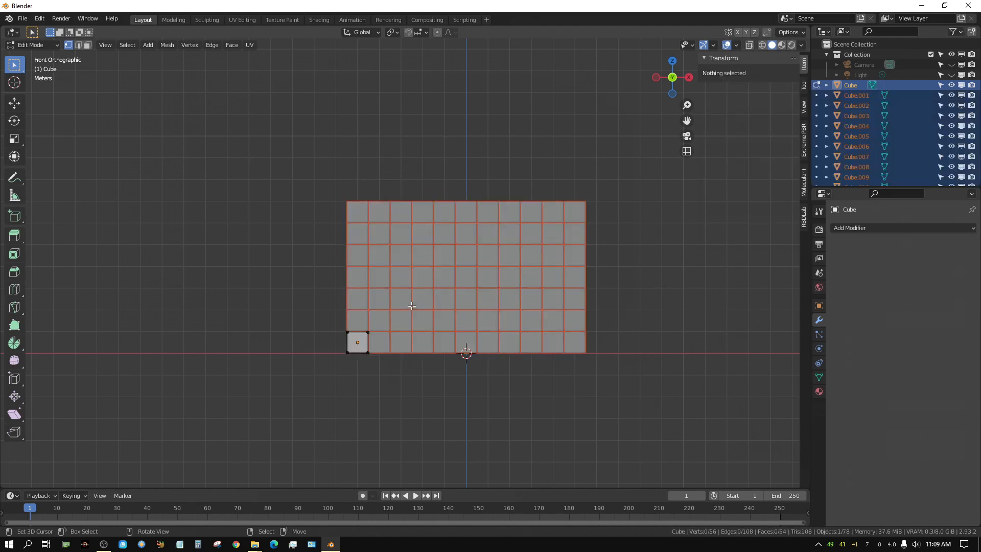
key("Tab")
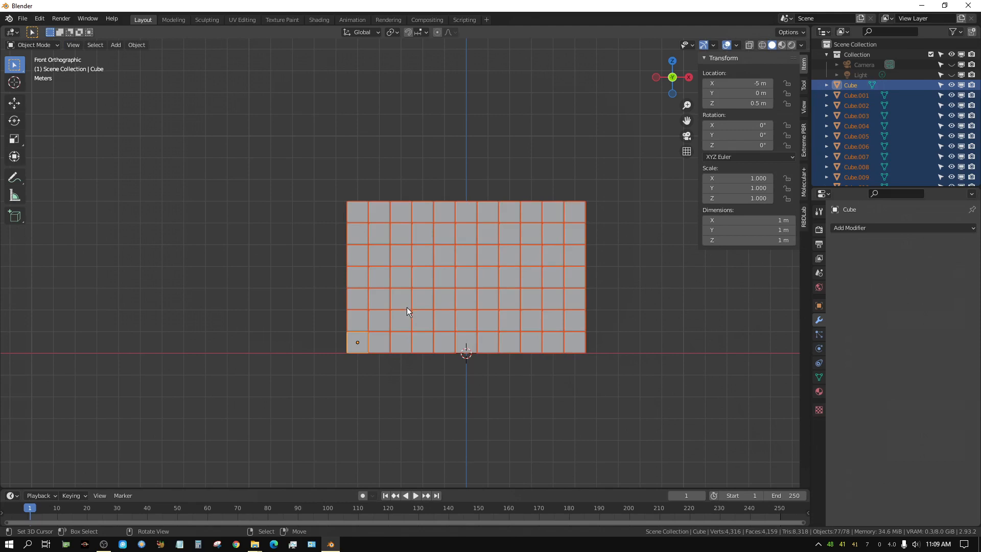
- Select all the wall cubes and set each one's origin to its own geometry
left_click(575, 211)
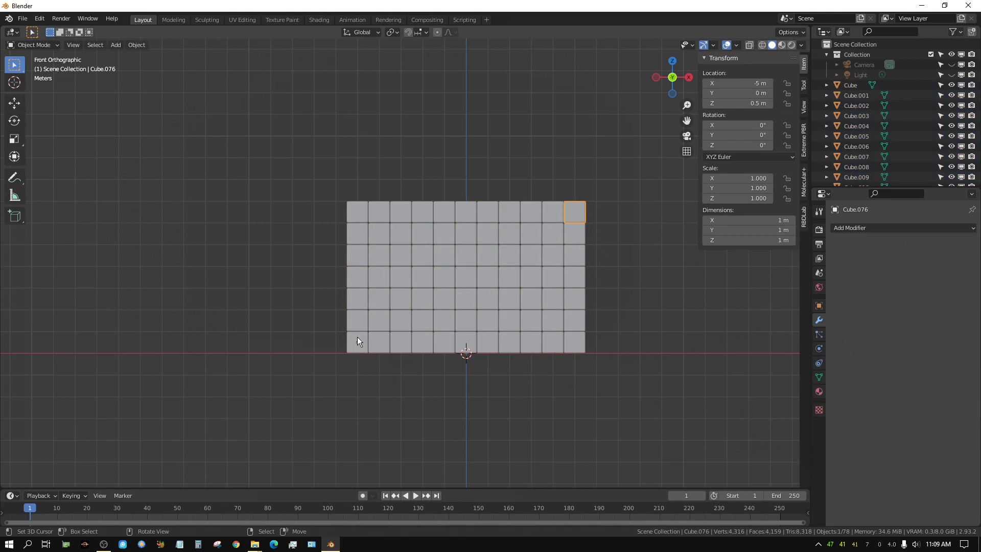
key("b")
left_click_drag(328, 227, 604, 348)
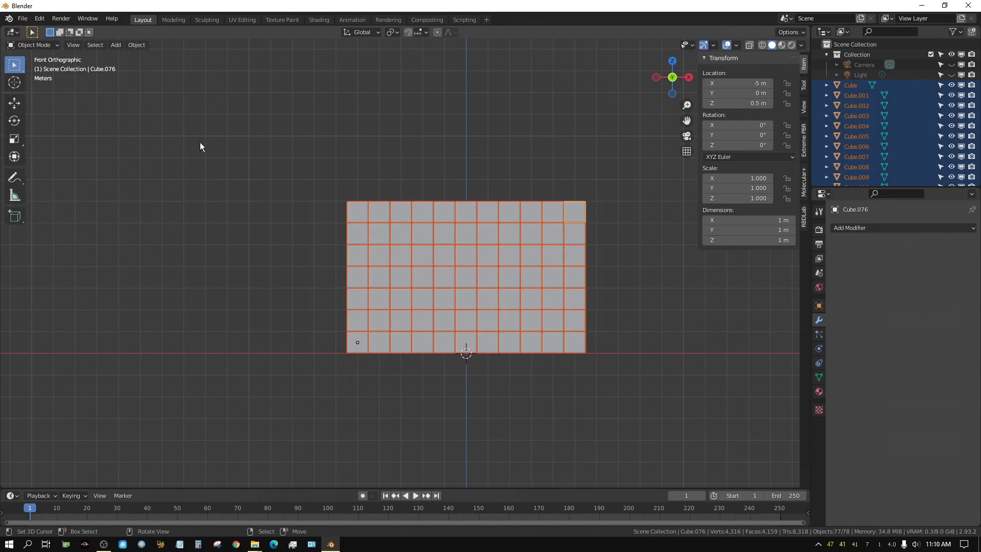
left_click(138, 45)
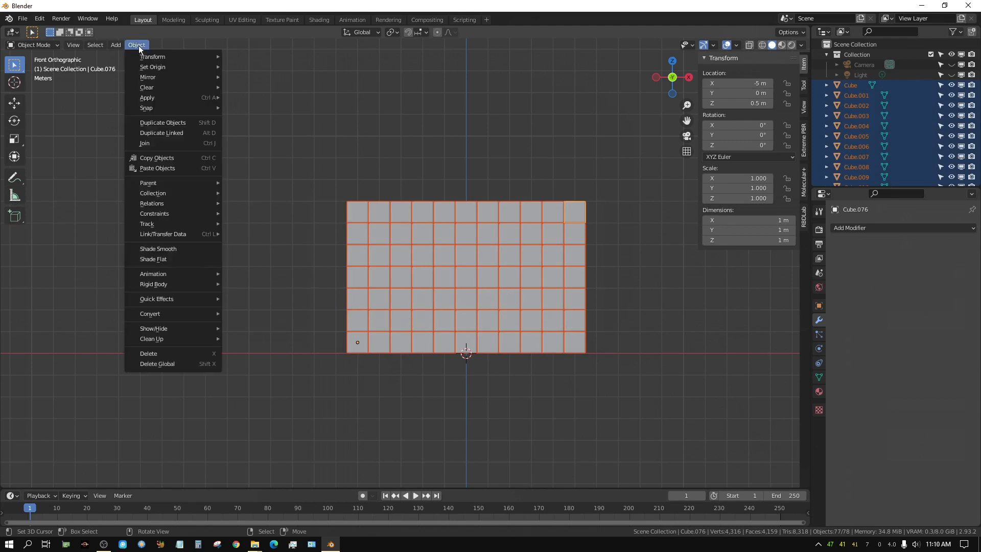
mouse_move(145, 66)
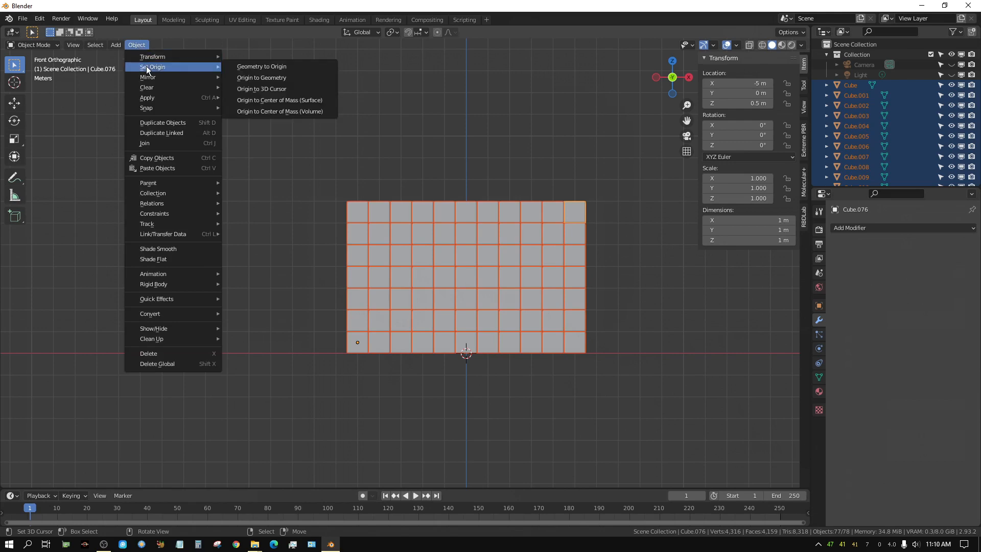
left_click(277, 79)
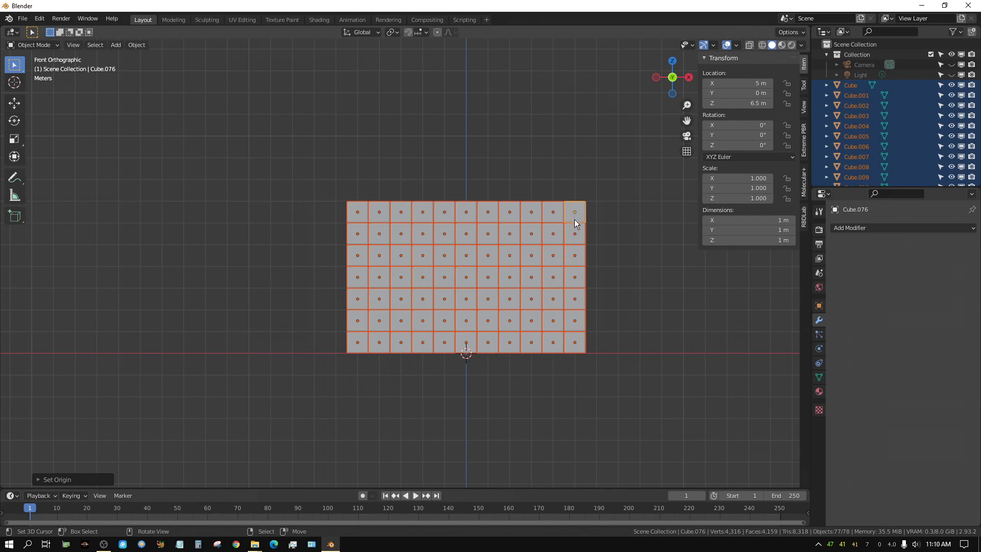
- Add Rigid Body physics of type Active to the active cube in the wall's upper corner
left_click(818, 349)
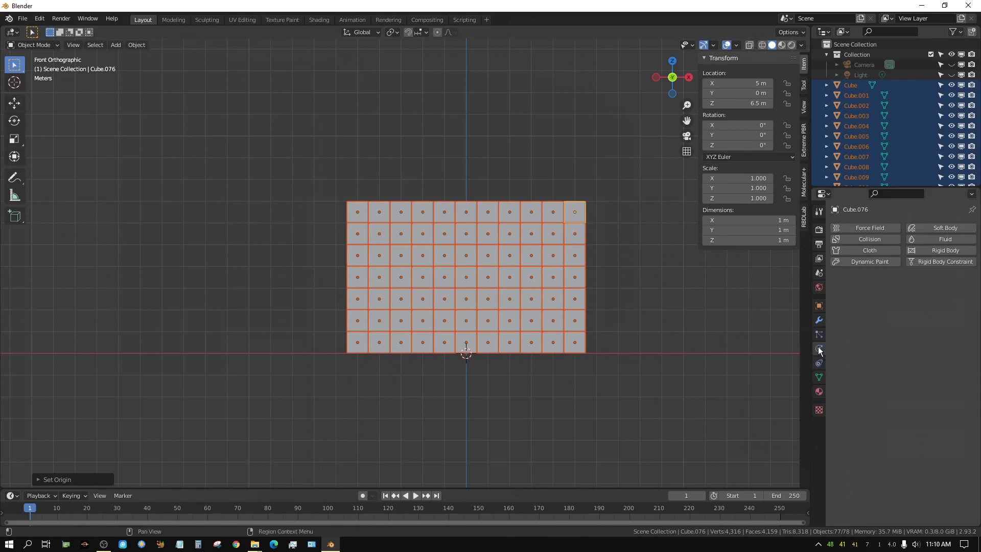
left_click(957, 250)
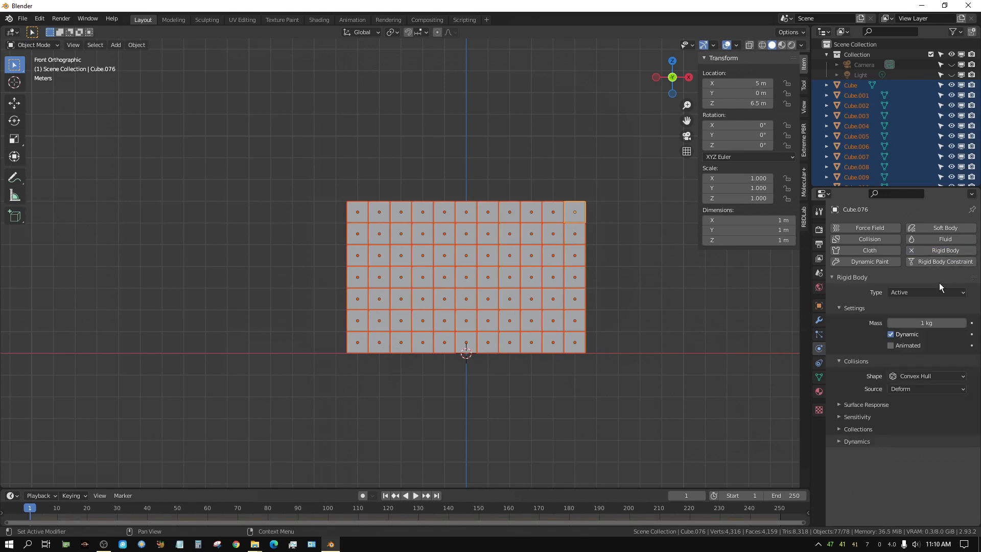
- Set the active cube's rigid body collision shape to Box and copy its rigid body settings to all selected wall cubes
left_click(915, 375)
left_click(909, 386)
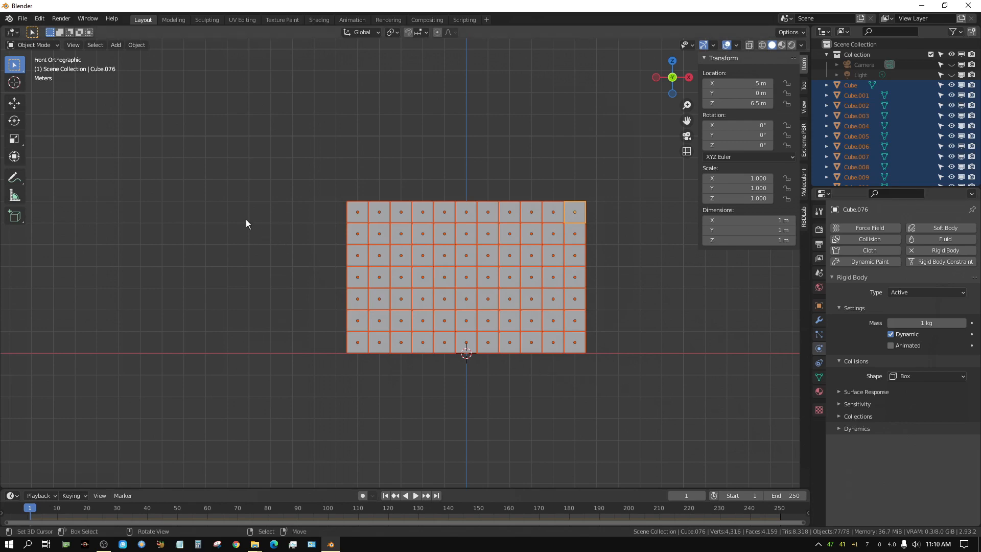
left_click(138, 45)
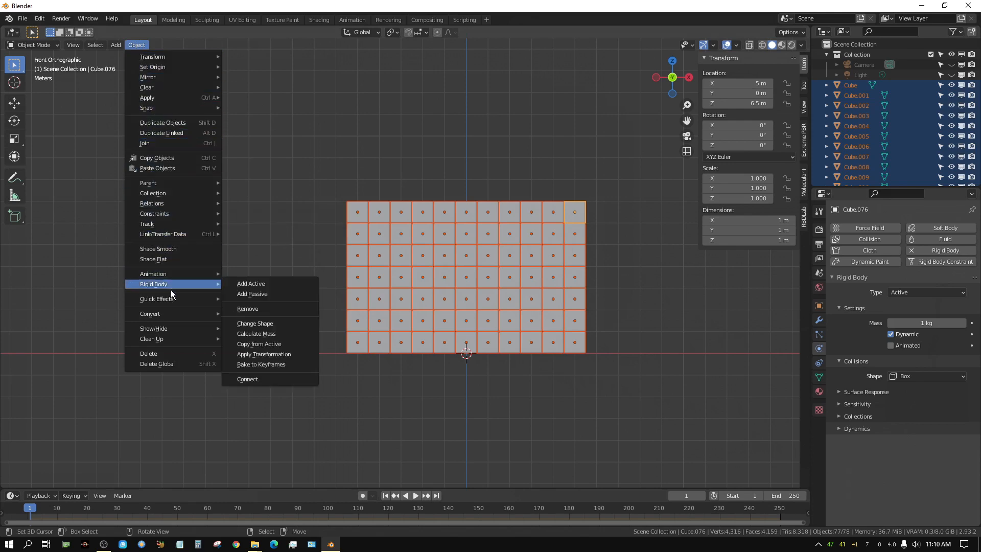
mouse_move(170, 286)
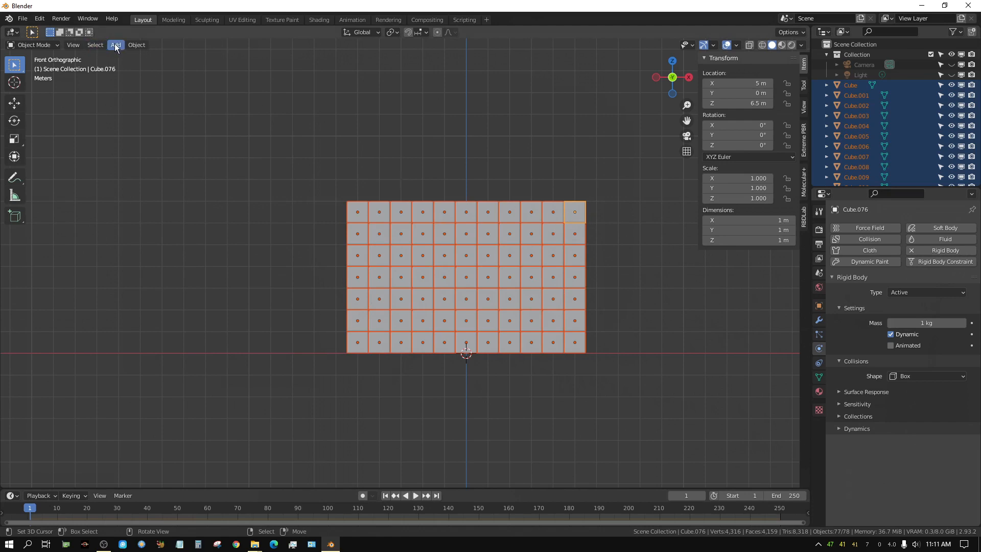
left_click(130, 45)
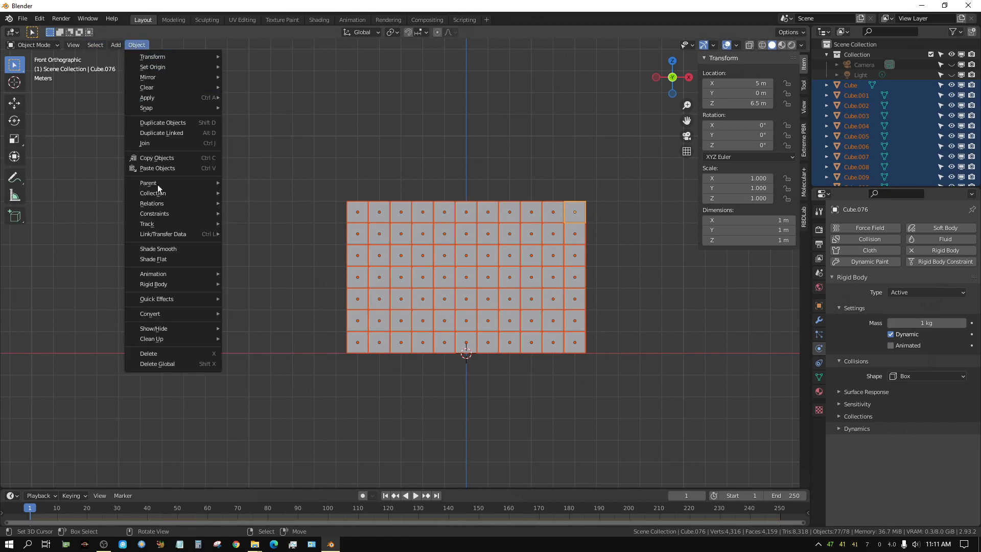
mouse_move(173, 282)
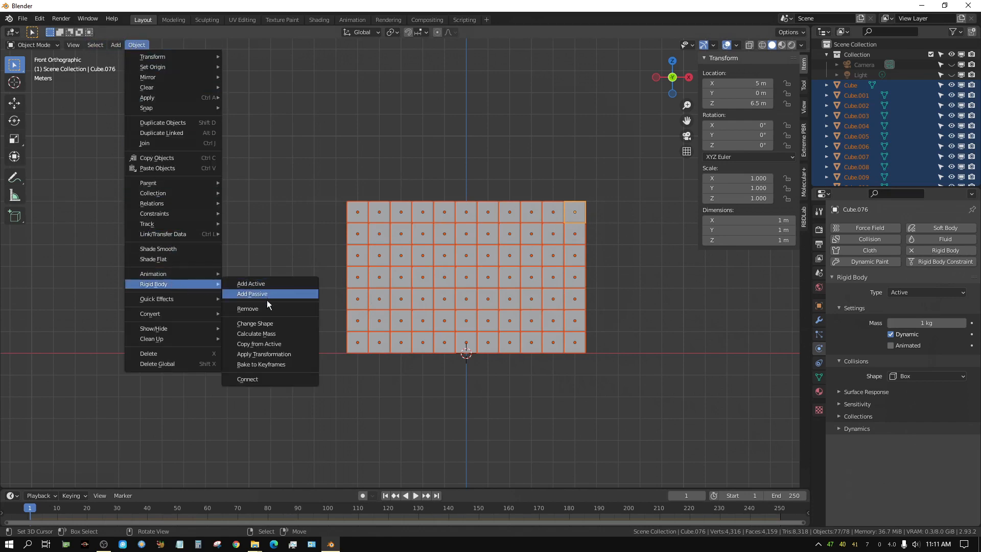
left_click(262, 344)
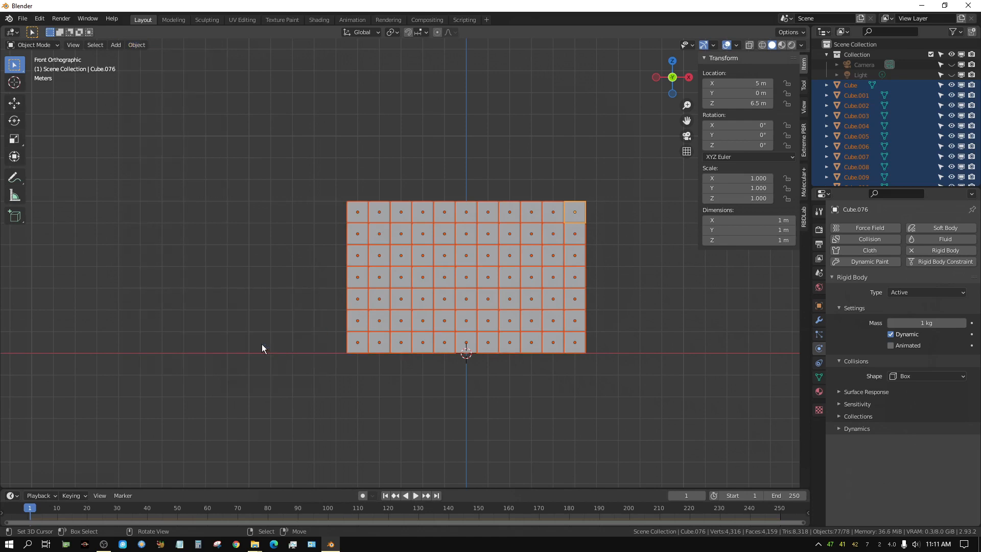
left_click(360, 215)
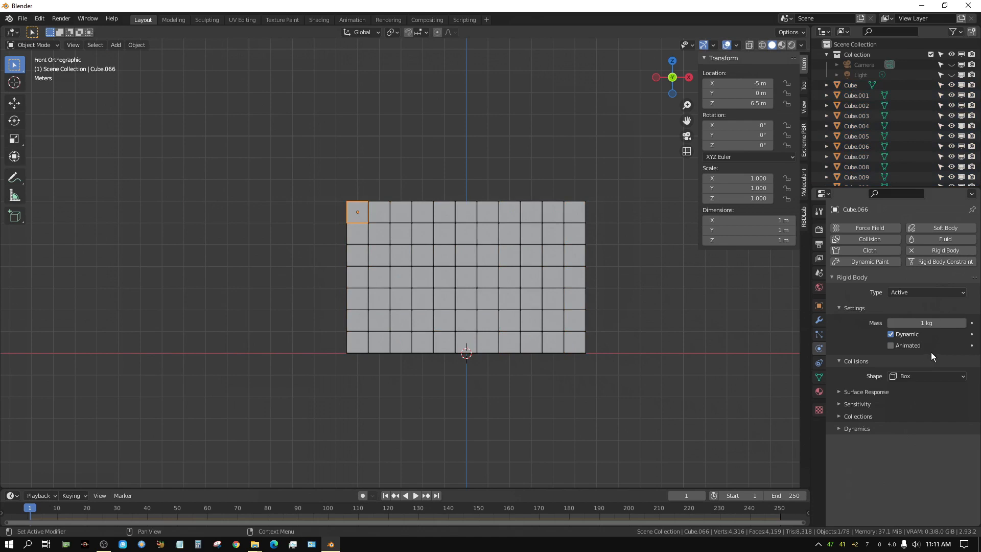
left_click(488, 277)
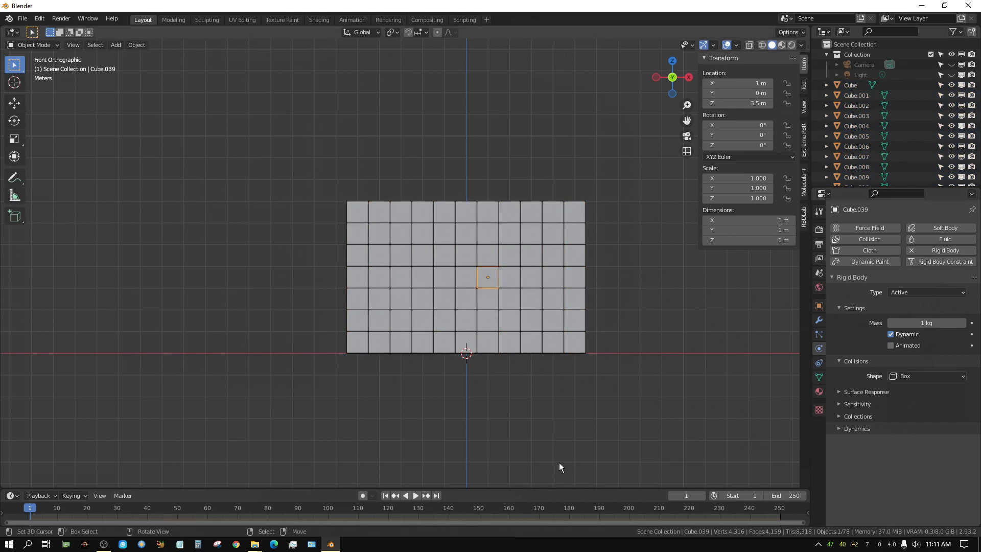
- Add Rigid Body physics to the ground plane and set its type to Passive
left_click(248, 353)
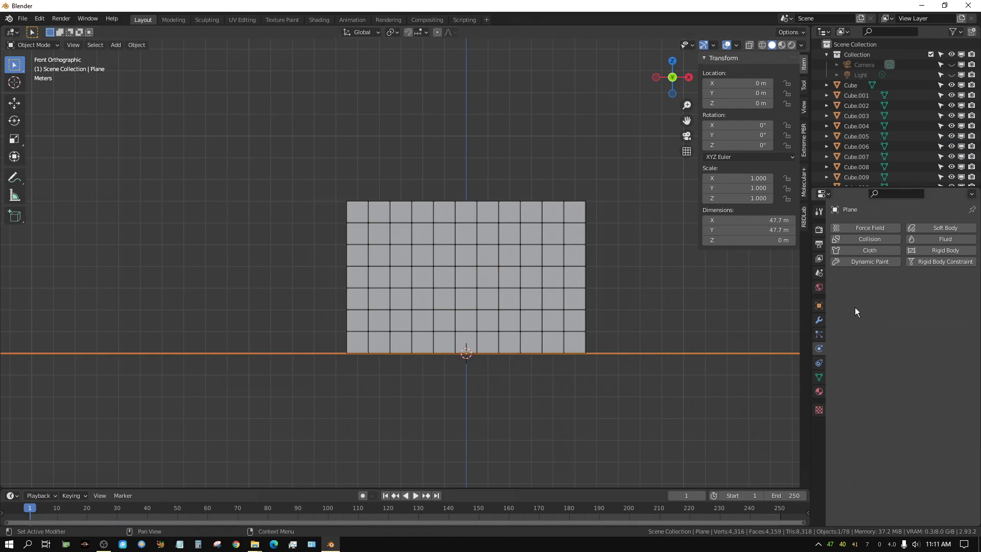
left_click(944, 251)
left_click(920, 293)
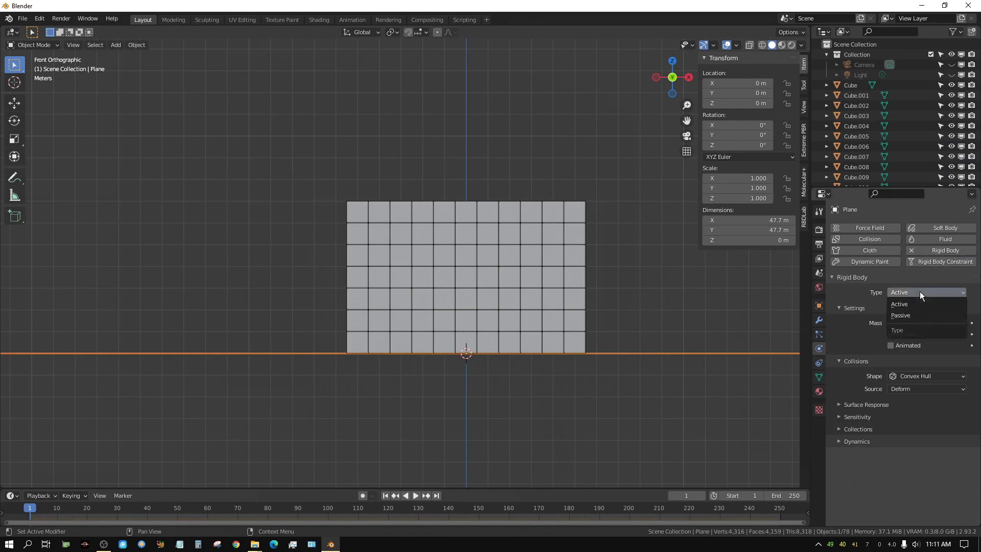
left_click(909, 316)
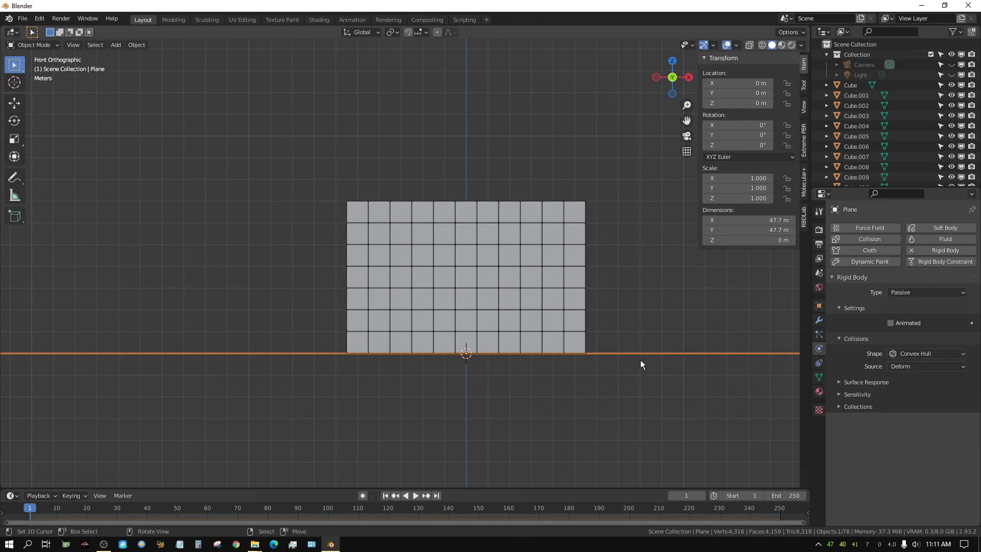
- Enable Deactivation with Start Deactivated in the rigid body dynamics of the wall's upper corner cube at X 5 m
key("KP_3")
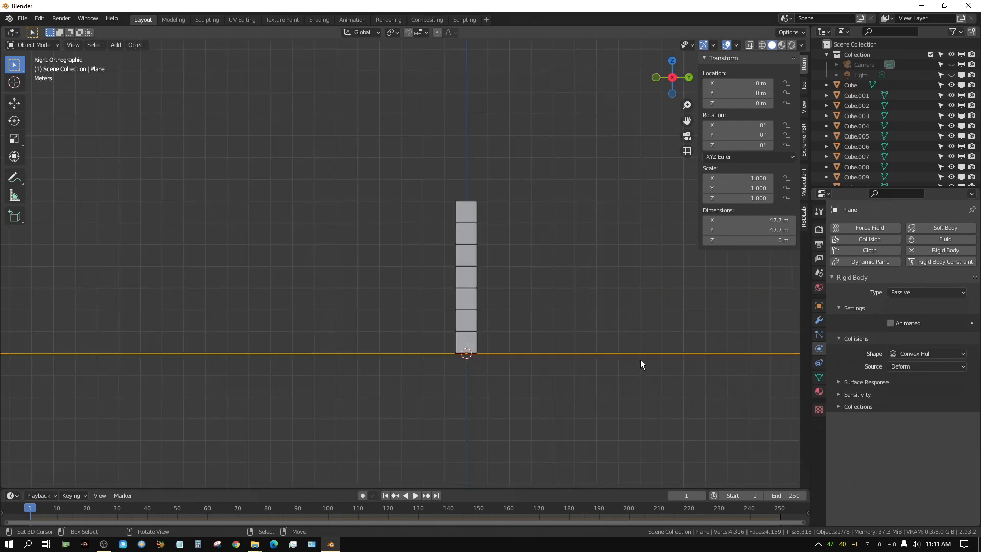
scroll(579, 322, "down", 4)
middle_click_drag(624, 337, 391, 314, "shift")
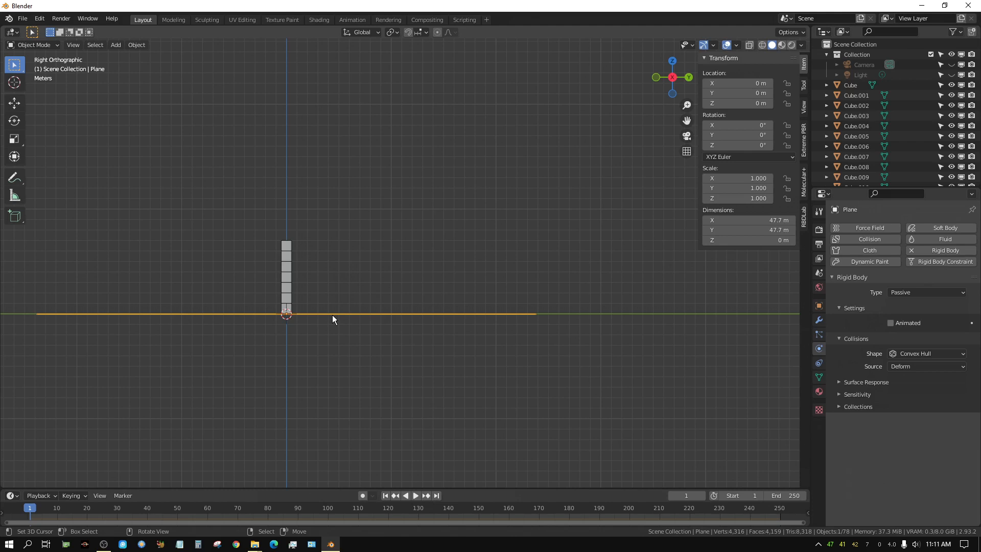
key("KP_1")
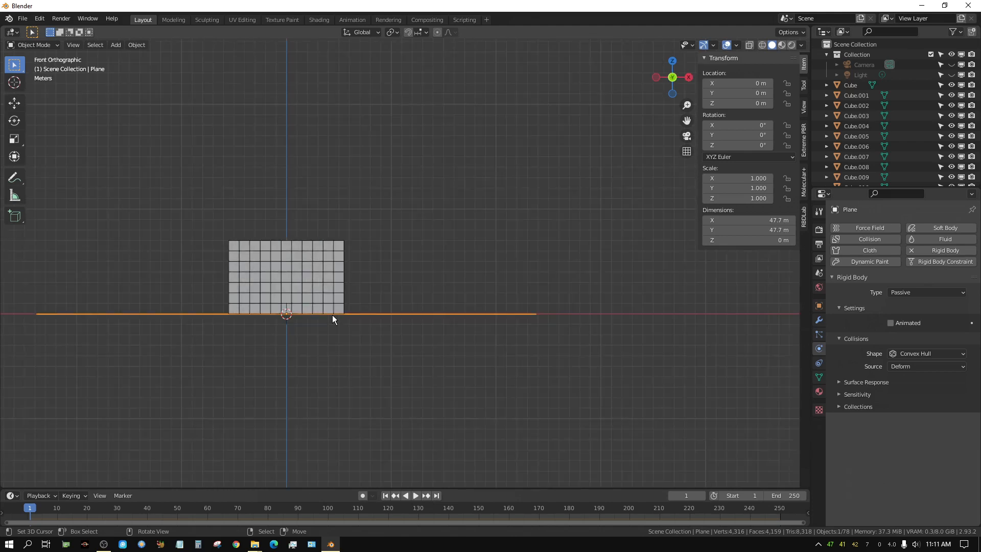
scroll(310, 288, "up", 5)
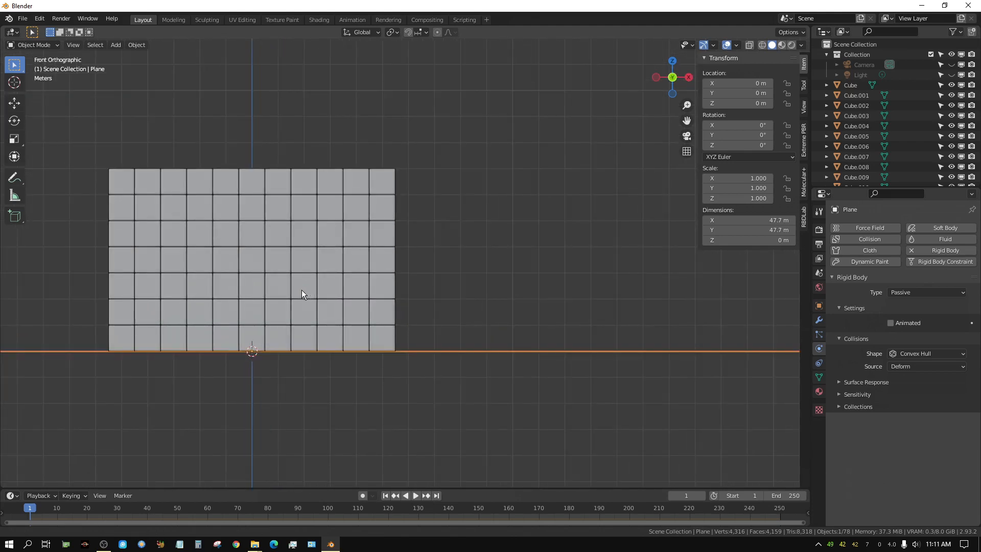
middle_click_drag(301, 290, 463, 286, "shift")
left_click(515, 196)
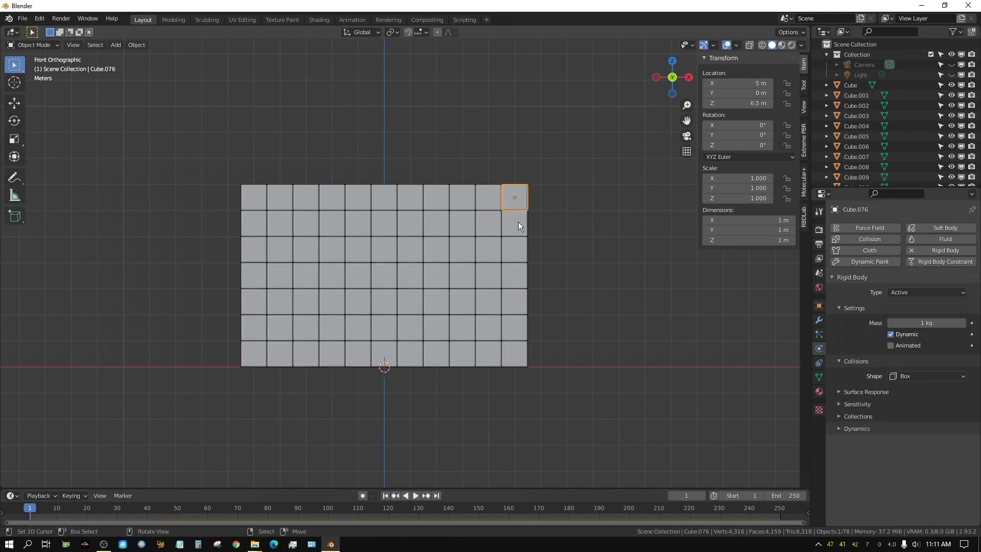
left_click(838, 429)
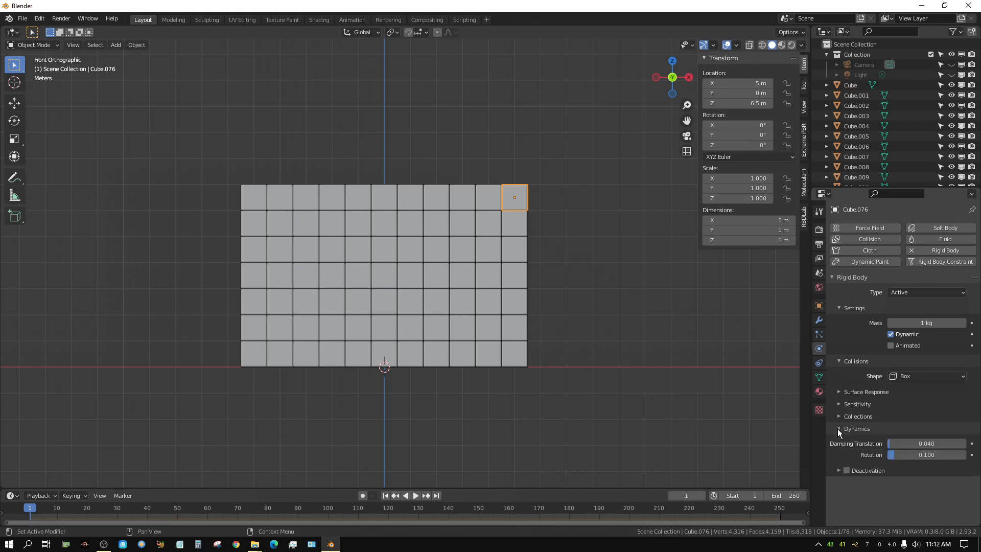
left_click(839, 471)
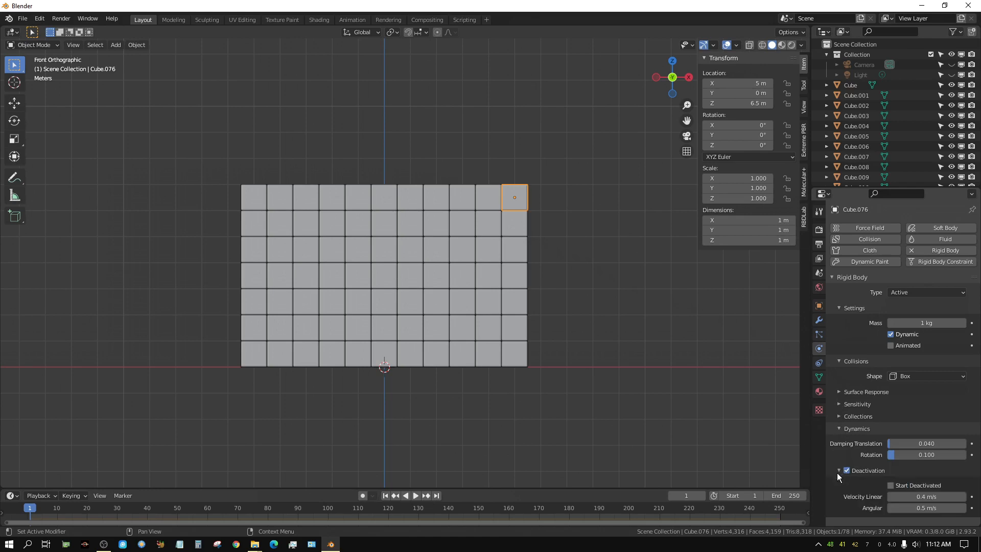
left_click(891, 485)
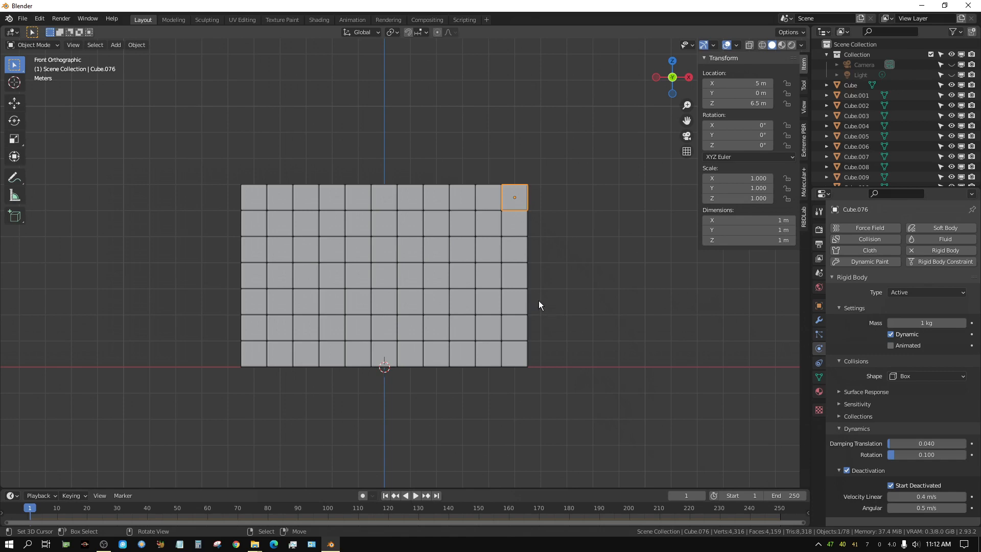
- Select all the wall cubes and copy the rigid body settings from the active corner cube to them
key("b")
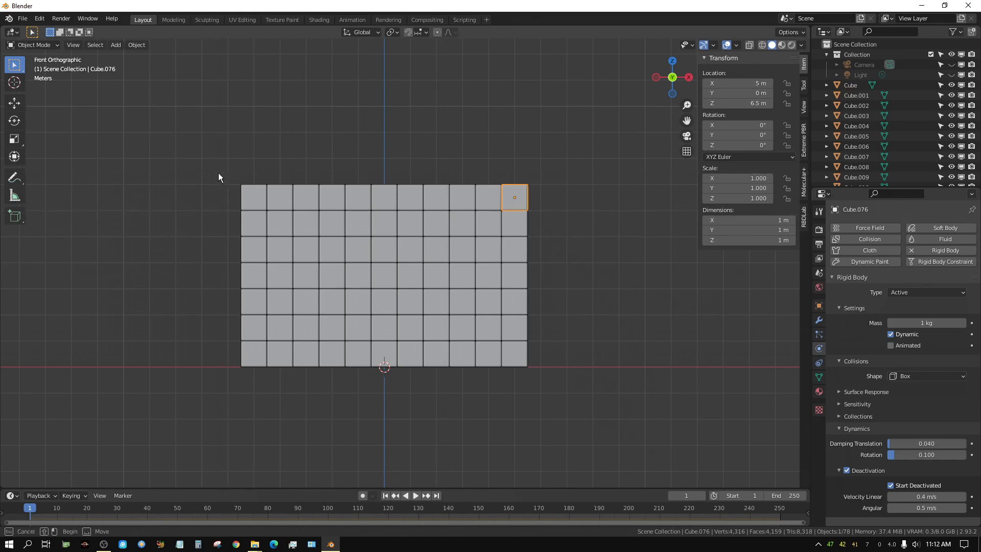
left_click_drag(218, 173, 540, 360)
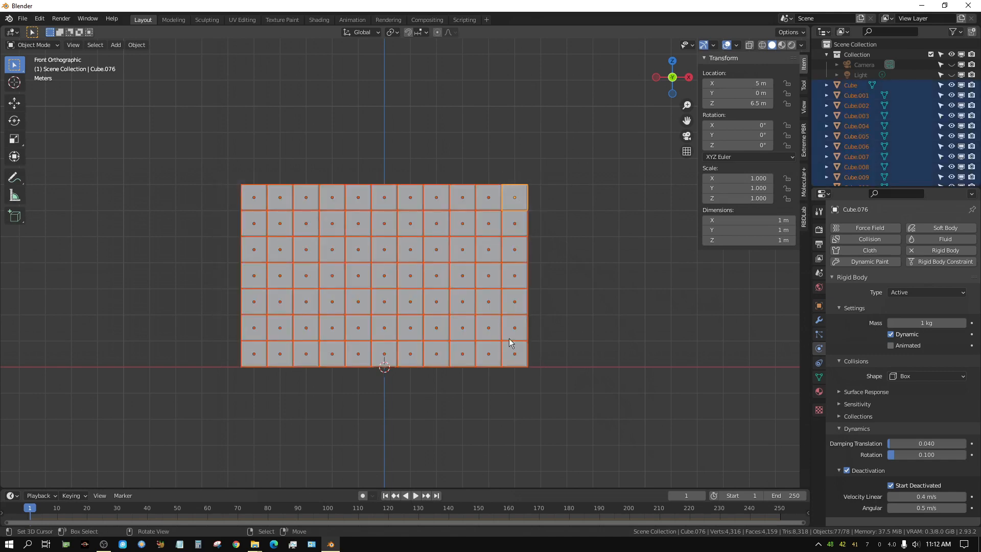
left_click(135, 45)
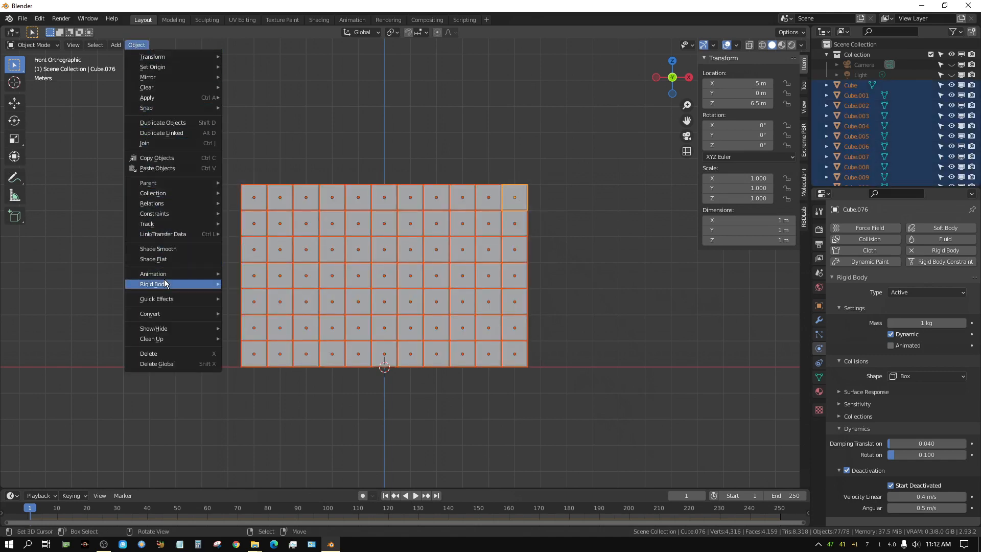
mouse_move(165, 283)
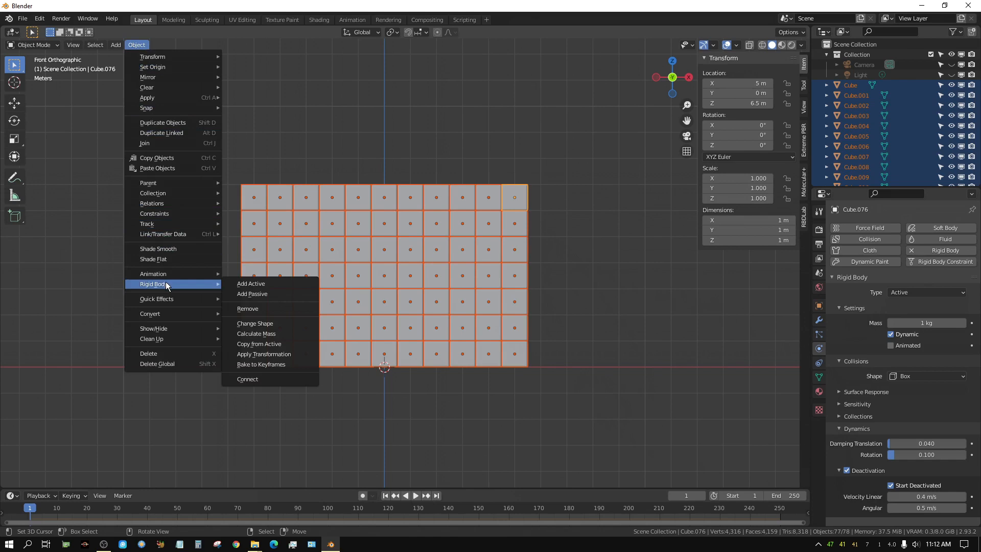
left_click(259, 344)
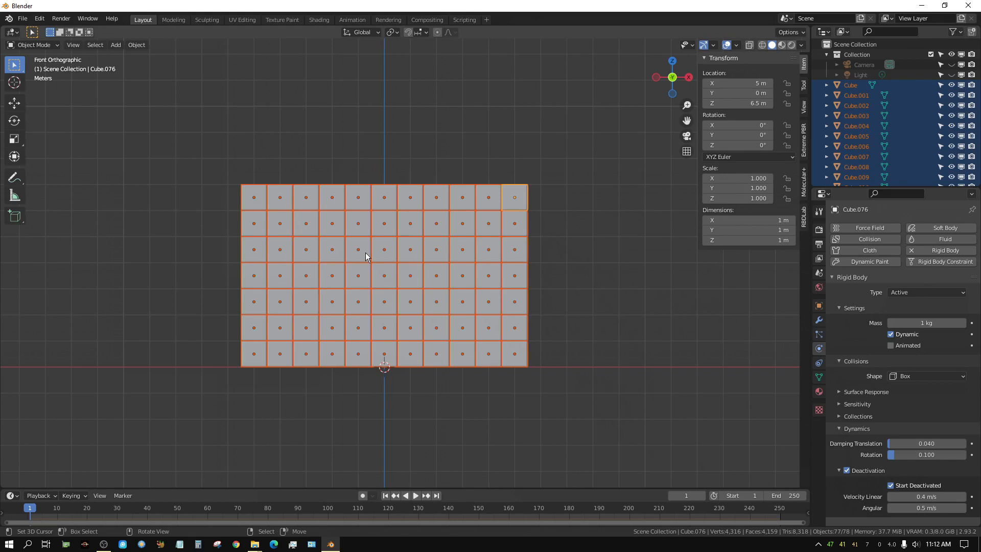
- Add a UV sphere and move it away from the wall to about Y 33 m and Z 4.5 m
key("KP_3")
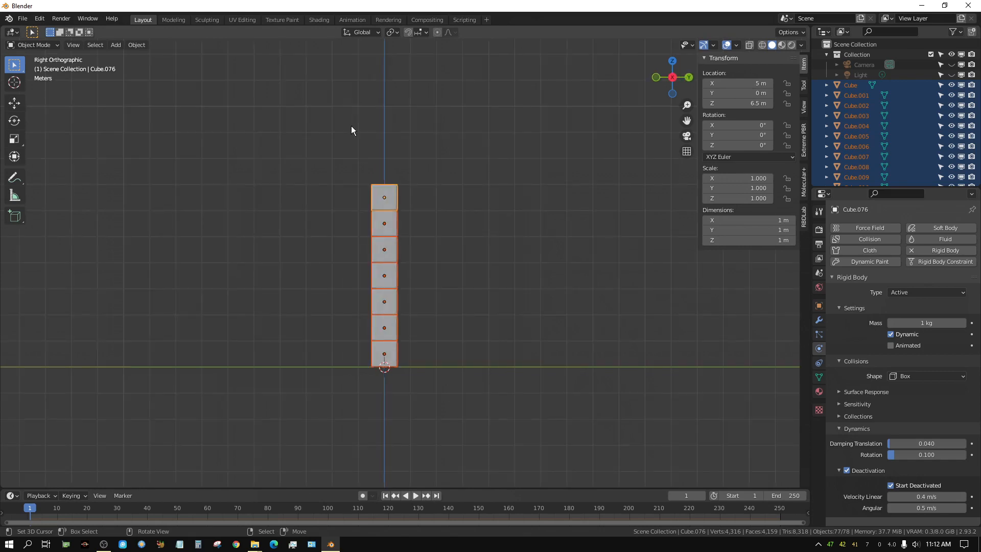
scroll(404, 270, "down", 3)
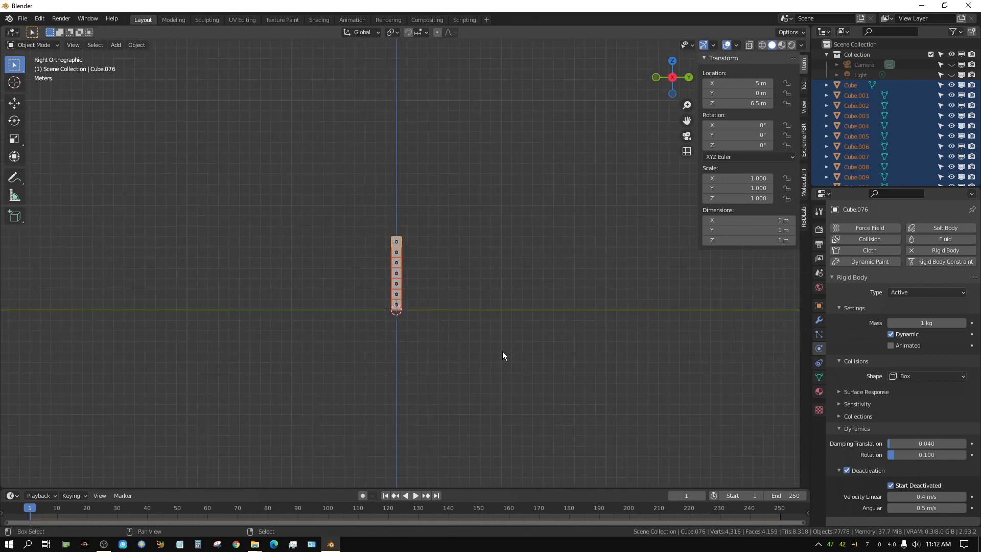
middle_click_drag(501, 351, 352, 350, "shift")
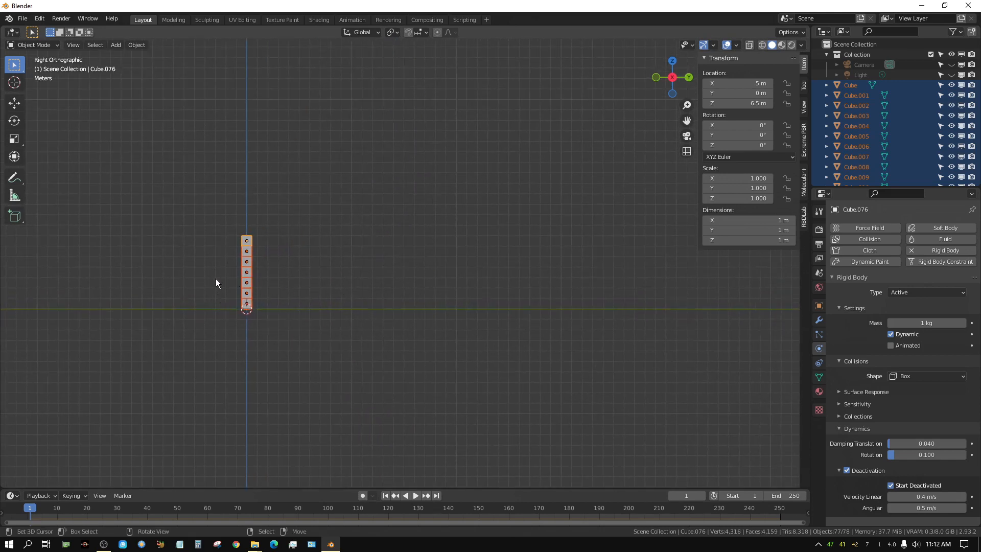
left_click(113, 44)
mouse_move(129, 58)
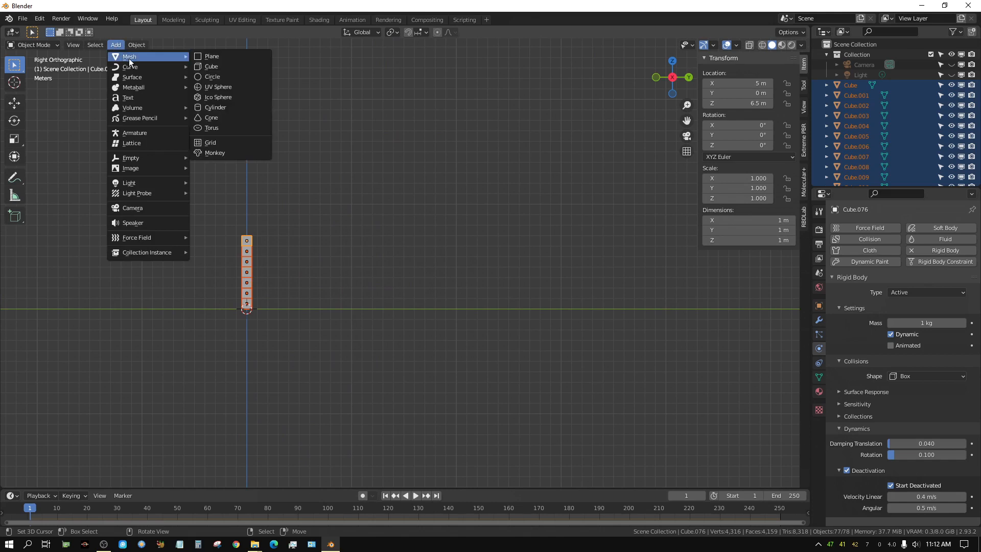
left_click(219, 86)
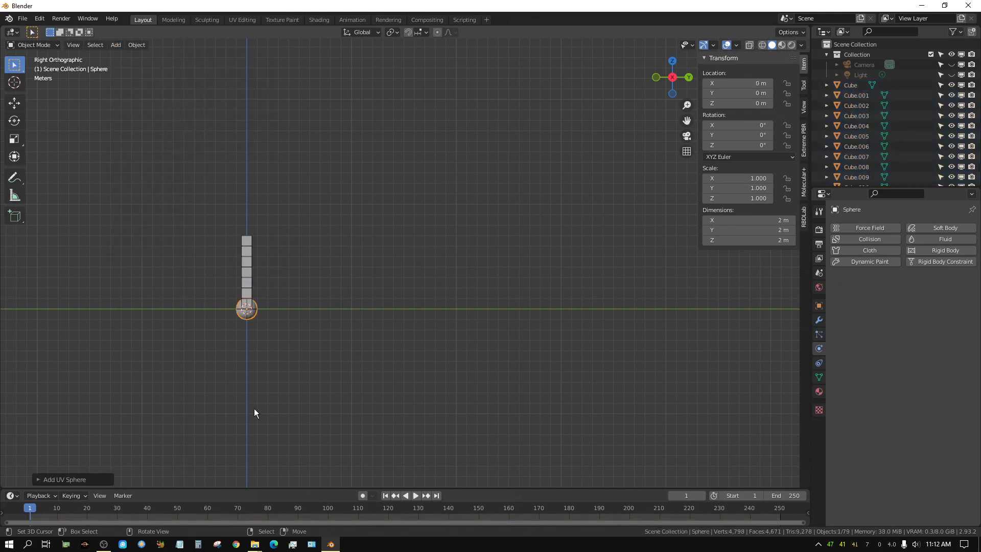
key("g")
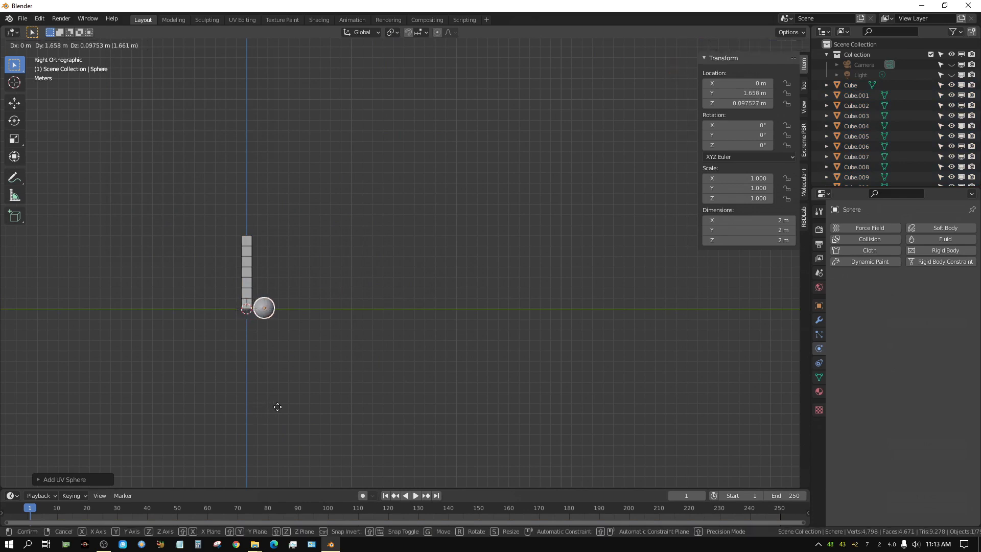
left_click(599, 365)
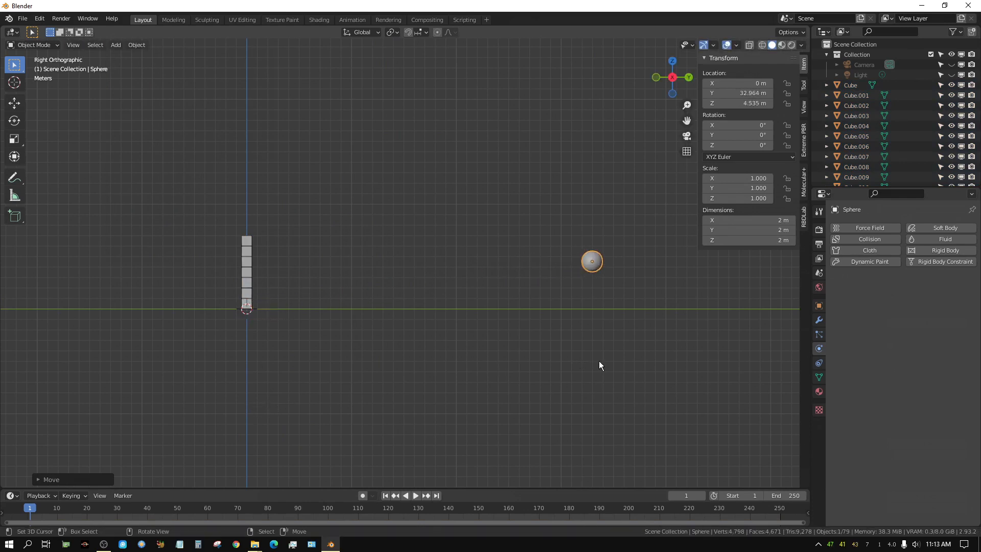
- Examine the sphere's alignment with the cube wall and ground plane in the front and top views
key("KP_1")
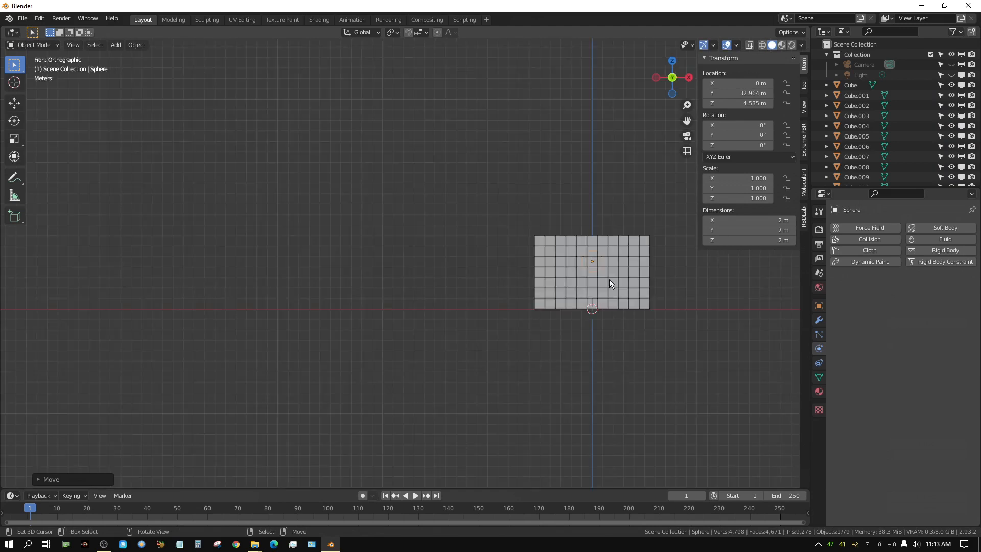
scroll(609, 275, "up", 6)
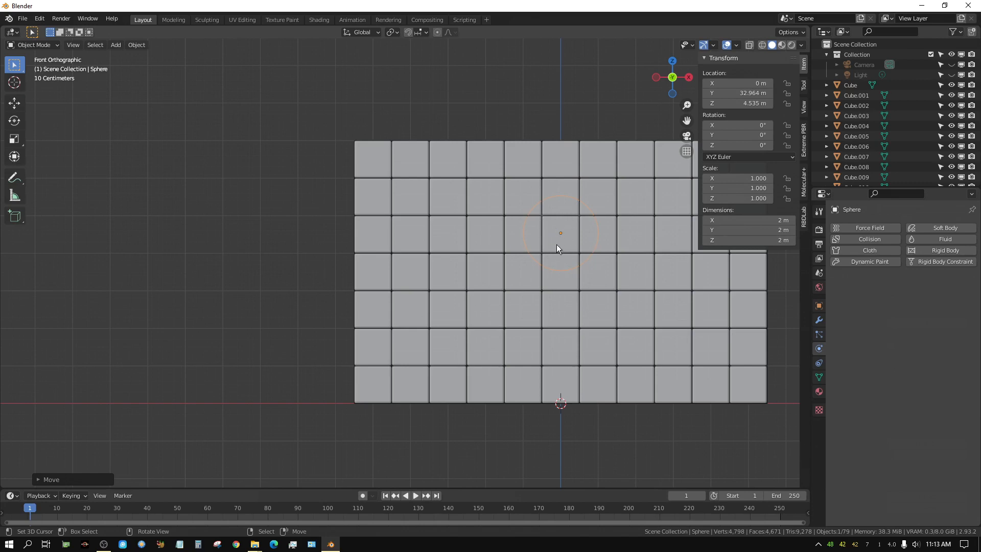
key("KP_7")
scroll(551, 332, "down", 5)
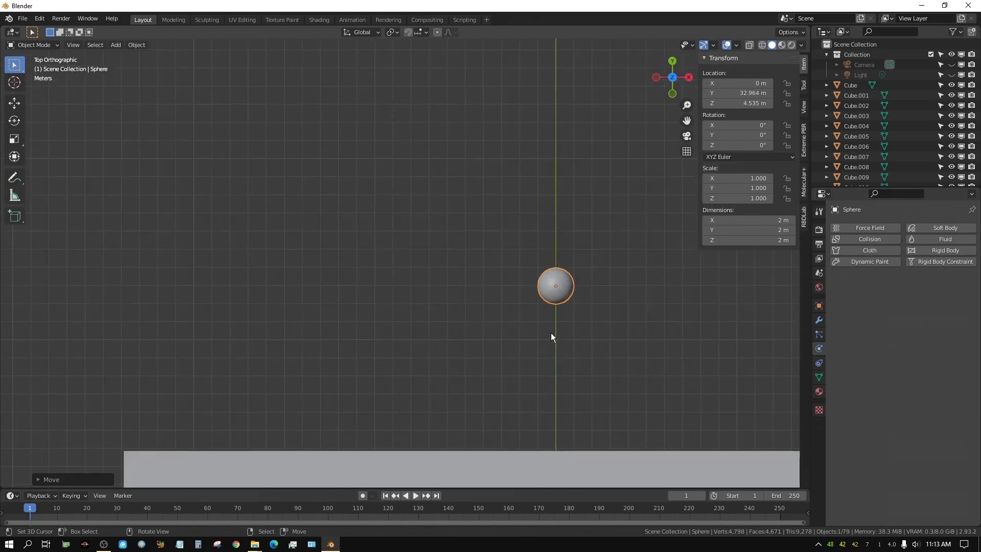
scroll(566, 407, "down", 4)
middle_click_drag(532, 318, 434, 273, "shift")
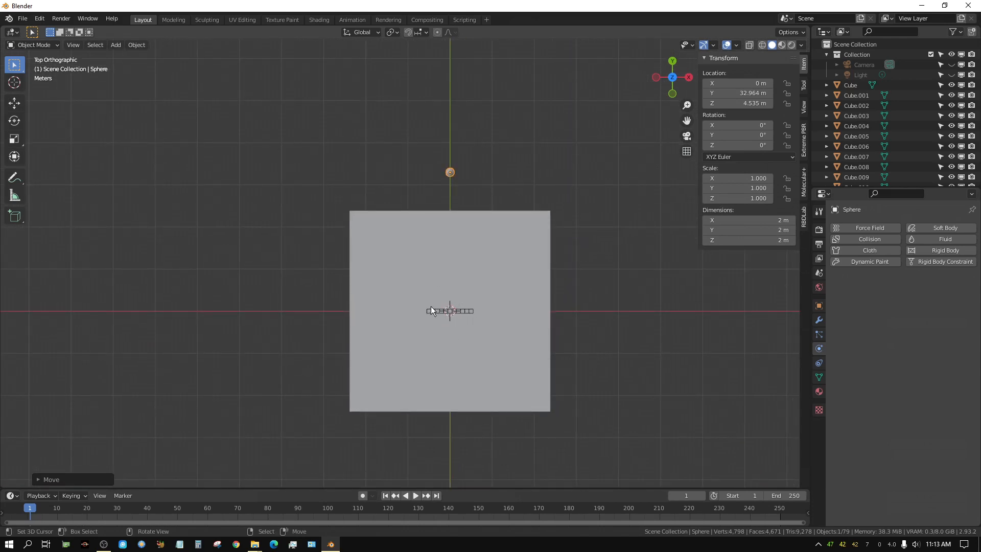
- Add an active rigid body to the sphere with Animated enabled and a mass of 5 kg
key("KP_3")
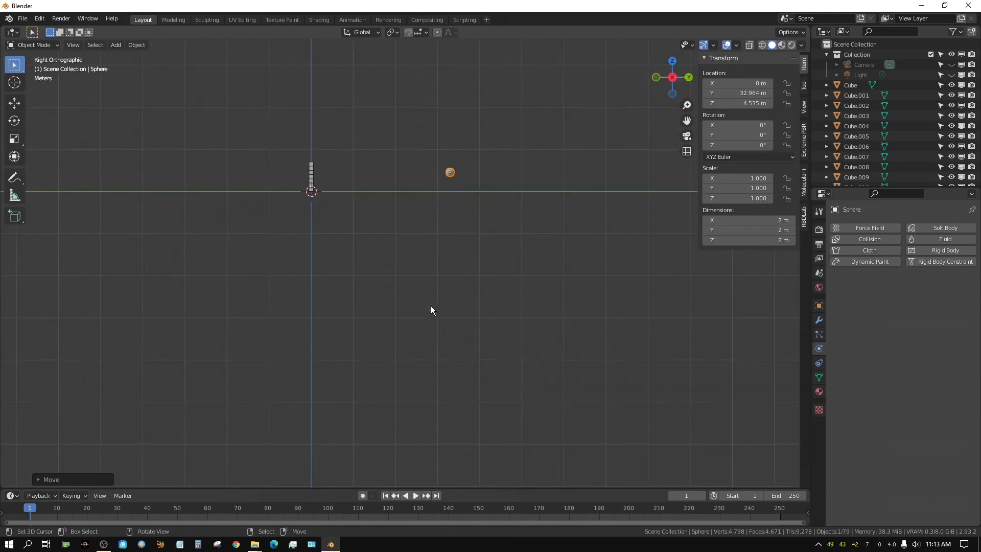
scroll(416, 276, "up", 5)
middle_click_drag(399, 125, 435, 384, "shift")
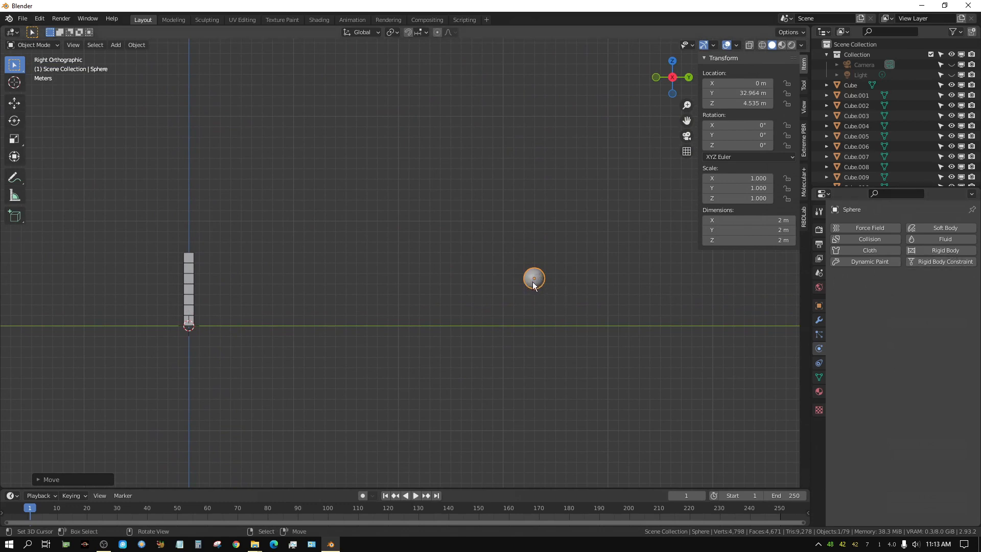
left_click(945, 251)
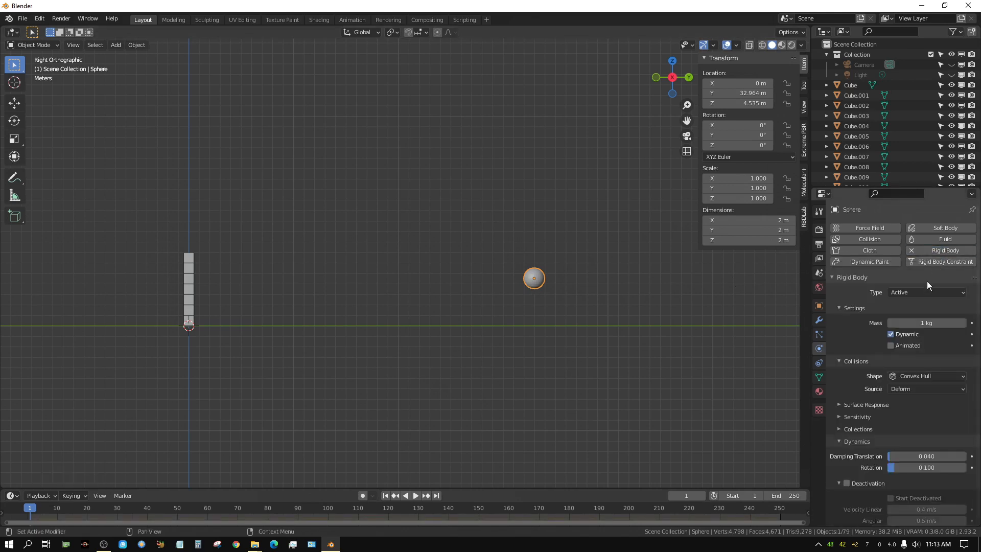
left_click(890, 346)
left_click(927, 323)
key("BackSpace")
key("Return")
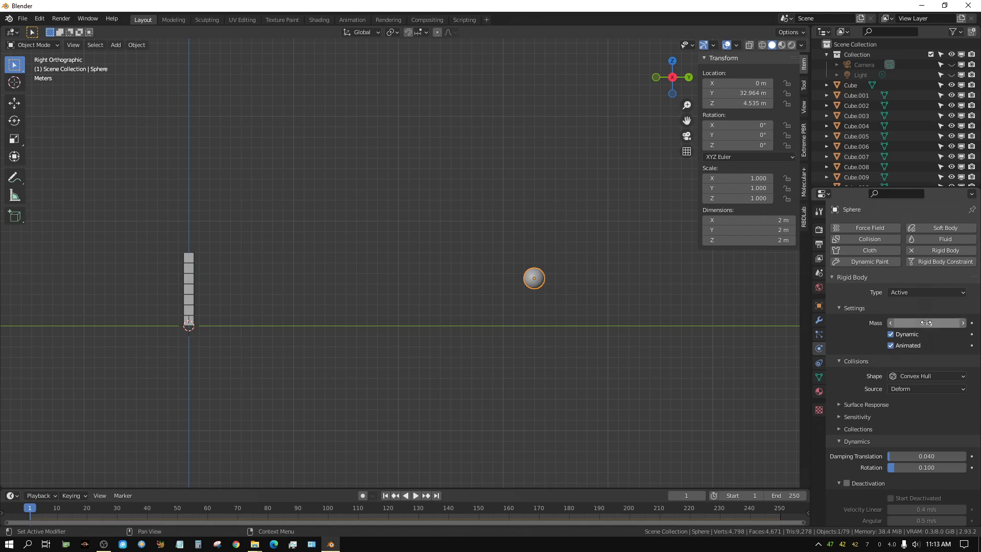
- Set the sphere's collision shape to Sphere and keyframe its enabled Animated option at frame 1
left_click(924, 378)
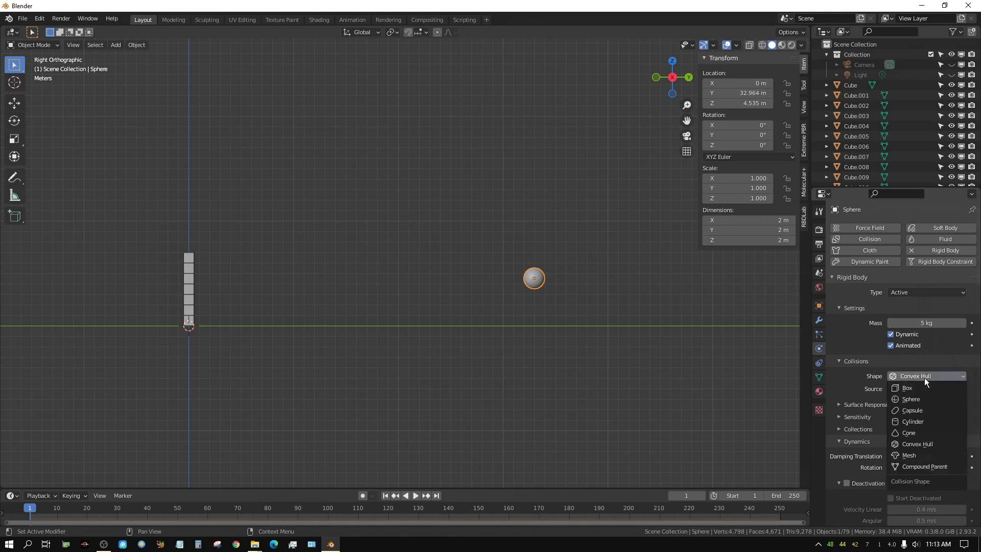
left_click(906, 400)
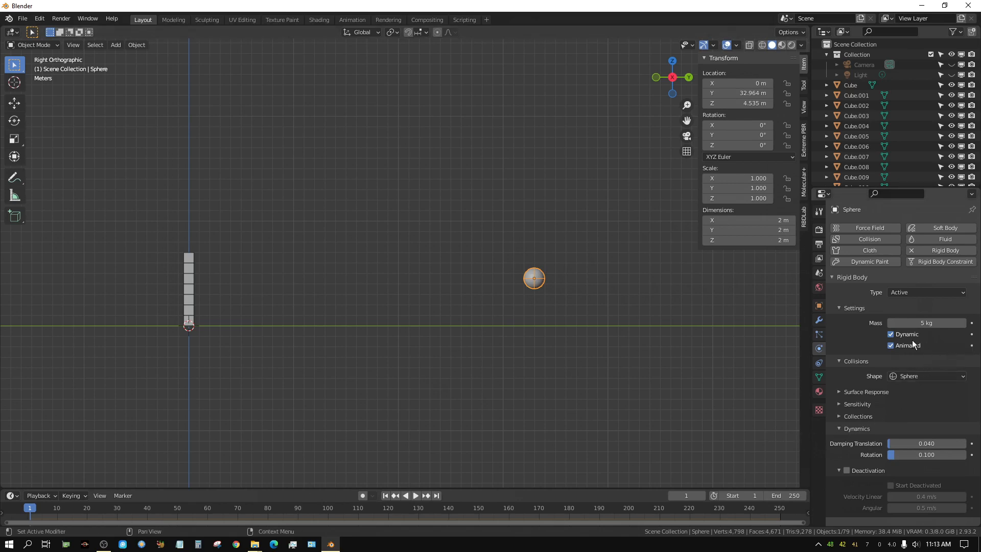
left_click(972, 346)
left_click_drag(475, 488, 473, 469)
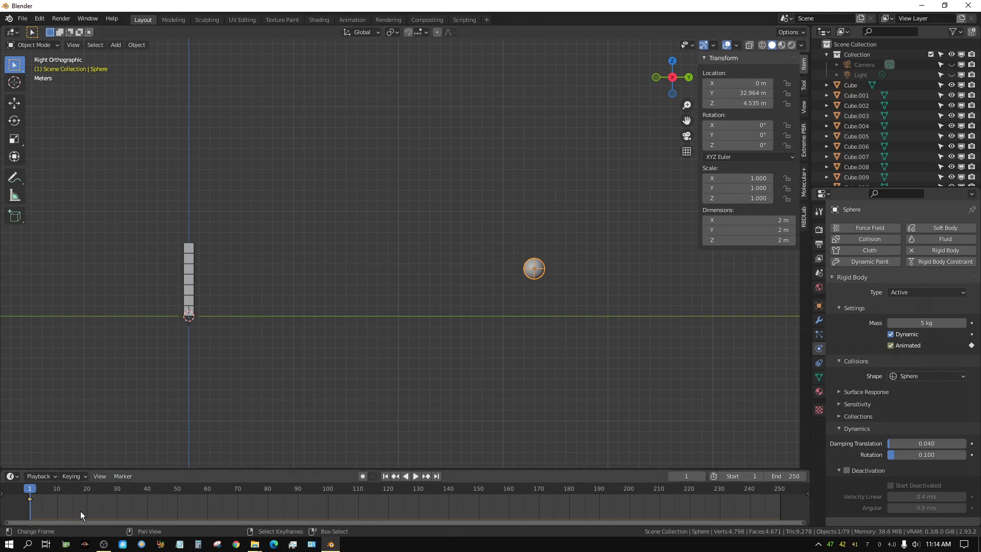
left_click(116, 504)
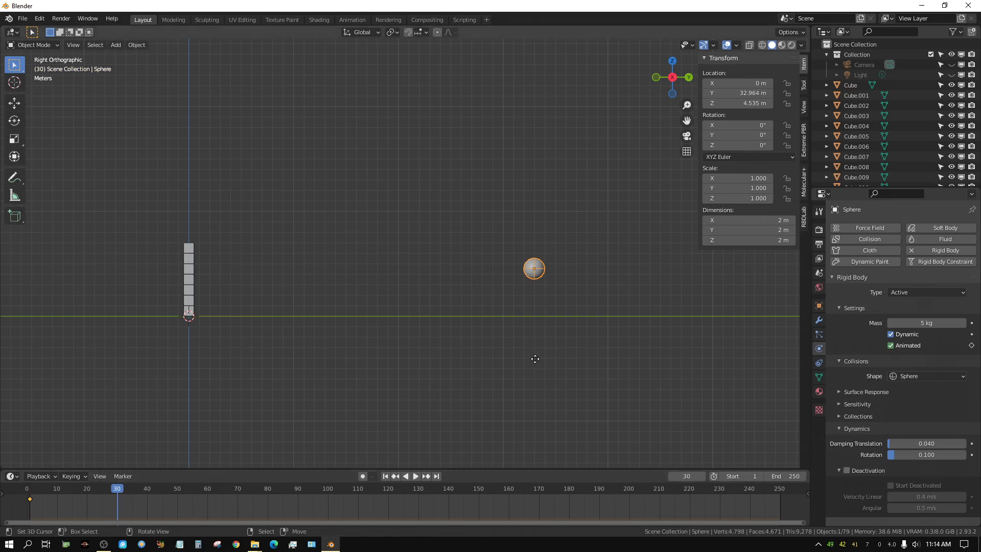
key("g")
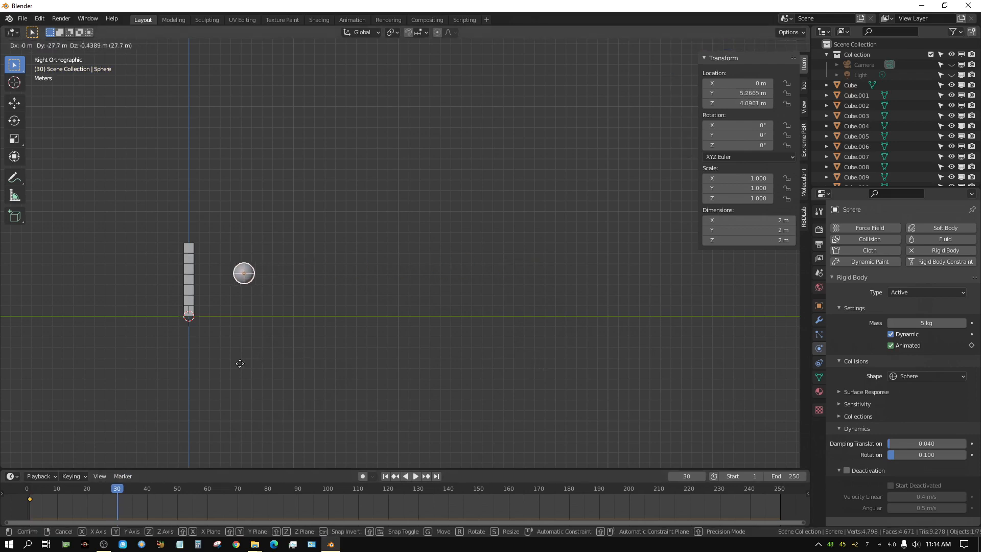
left_click(209, 368)
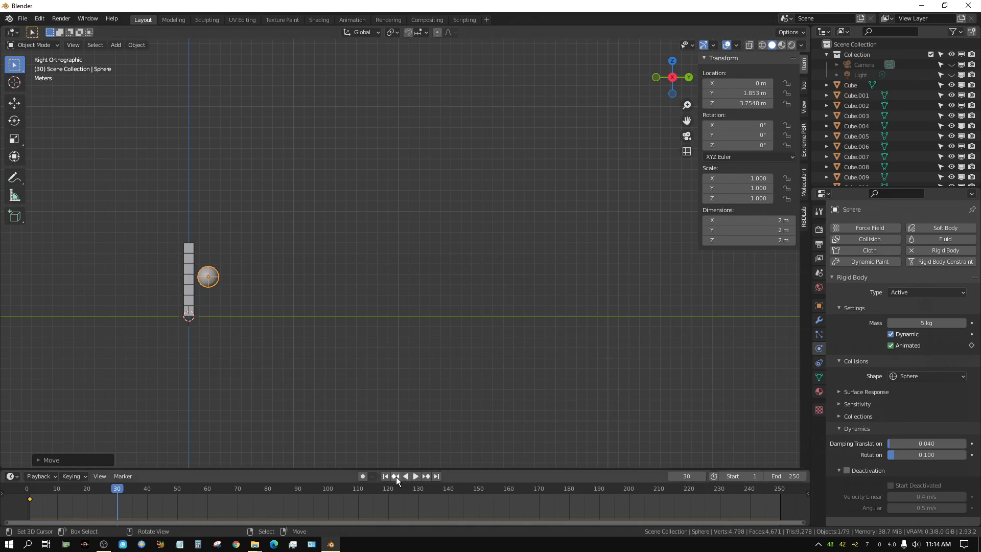
key("ctrl+z")
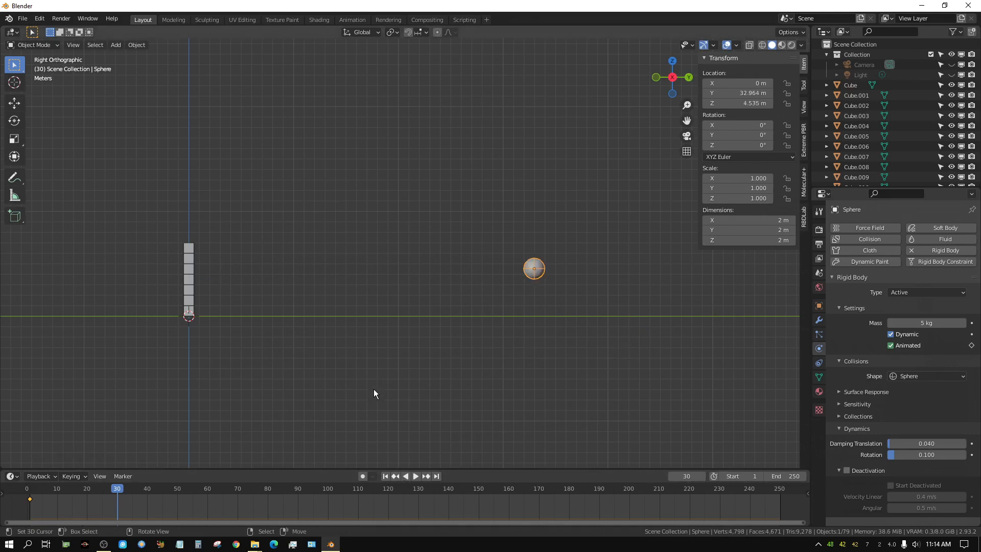
left_click(385, 476)
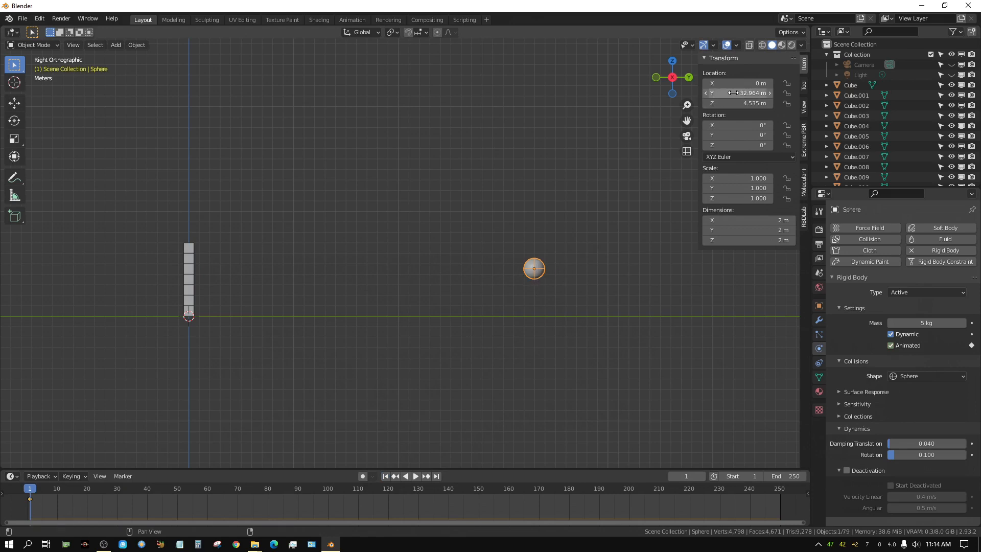
- Keyframe the sphere's location at frame 1, and again at frame 30 after moving it beside the wall at about Y 1.7 m, Z 4.1 m
key("i")
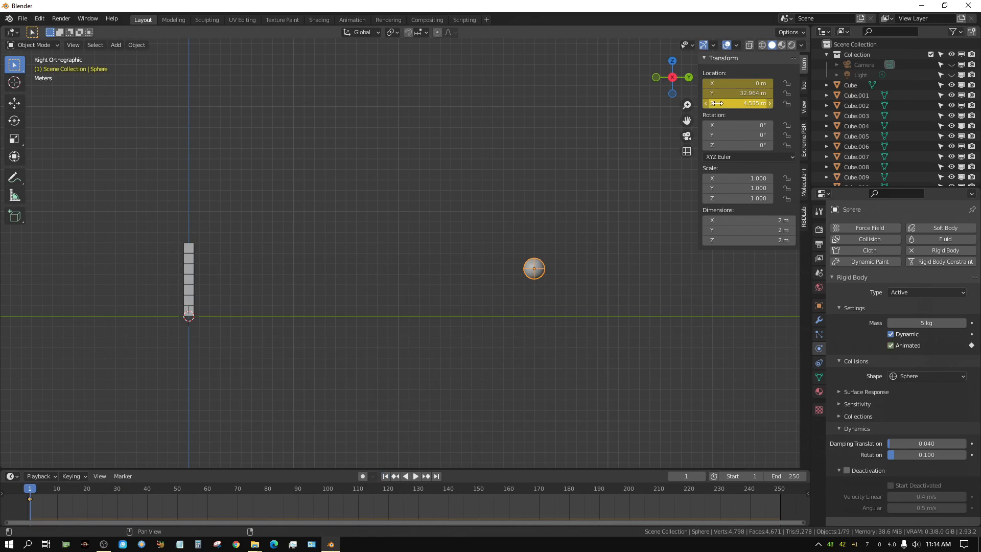
left_click(117, 507)
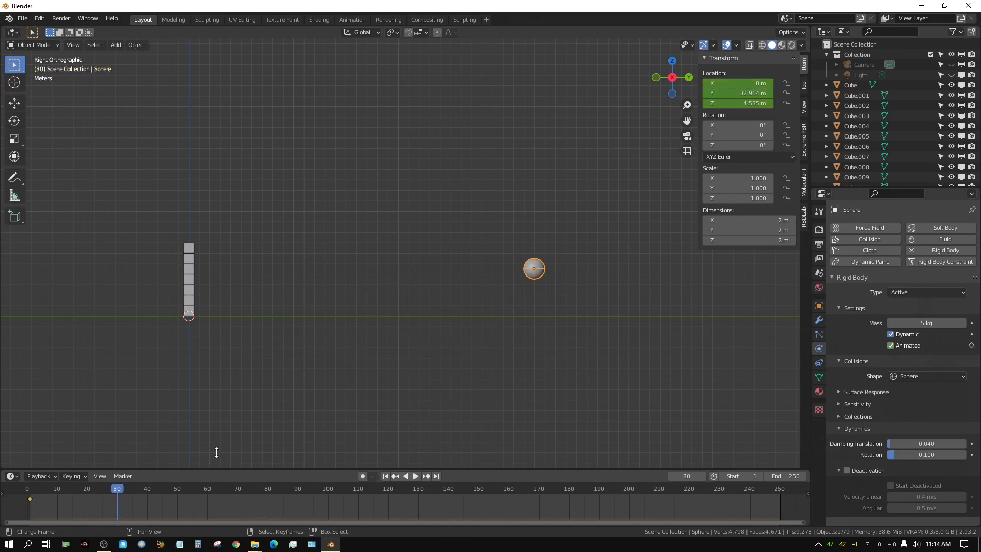
key("g")
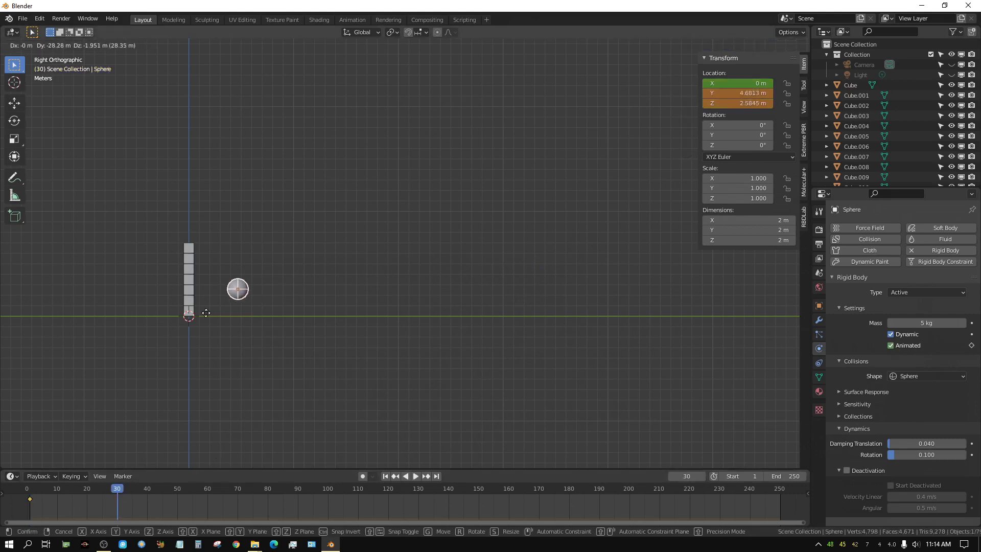
left_click(189, 297)
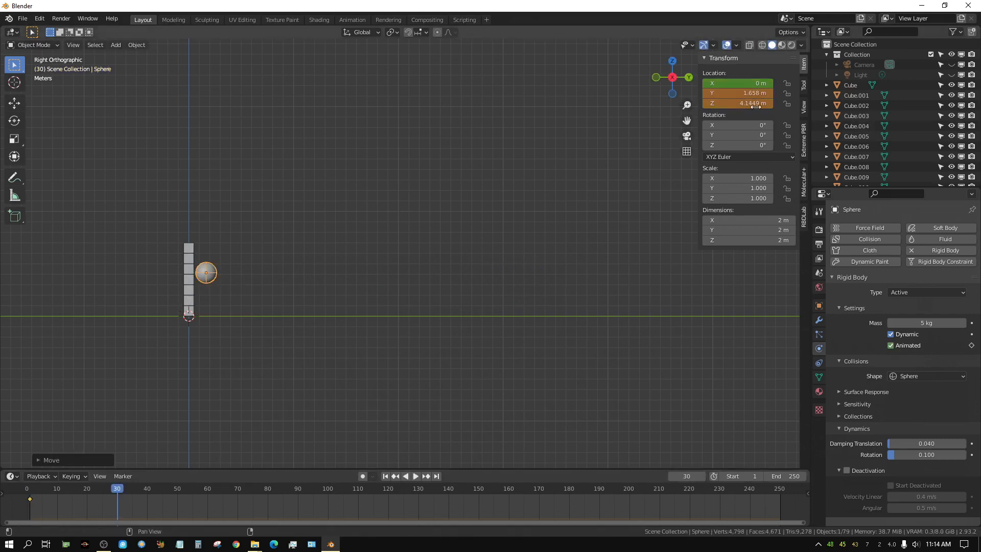
key("i")
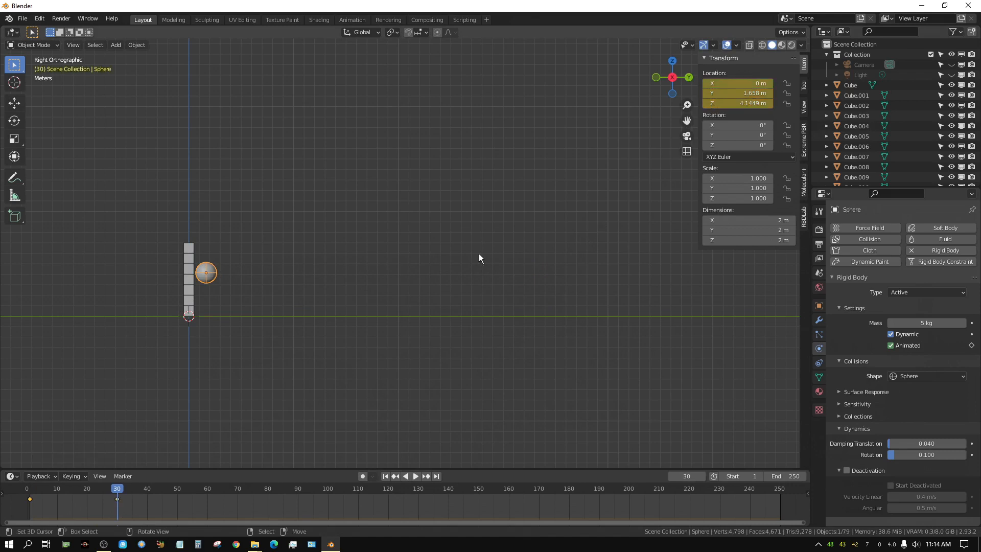
- Disable the sphere's Animated rigid body option at frame 15 and keyframe it there
left_click(385, 476)
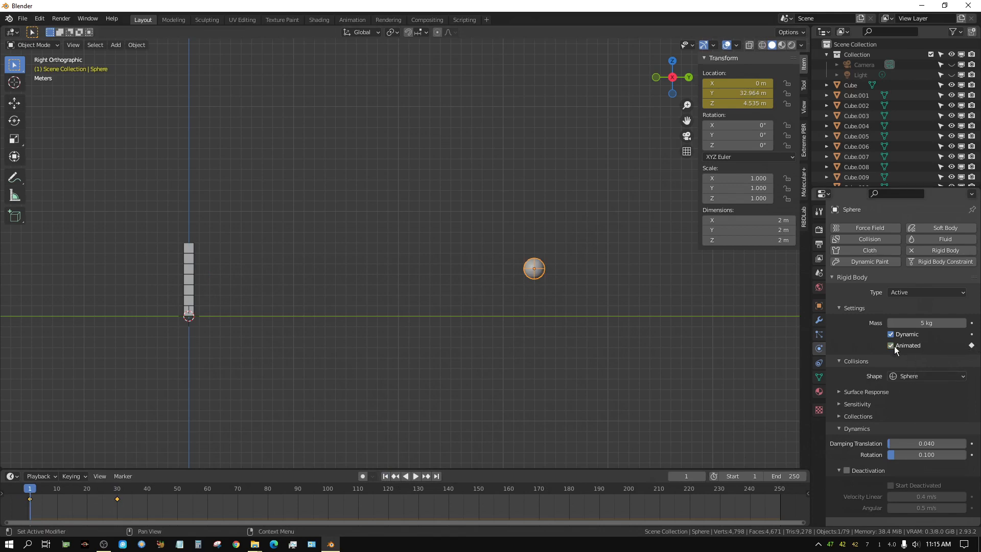
left_click(72, 505)
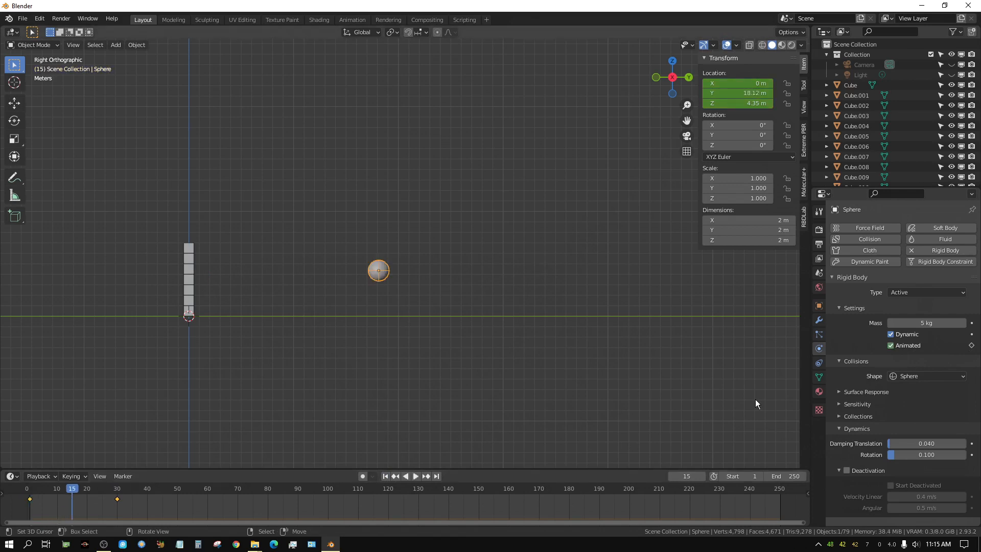
left_click(891, 346)
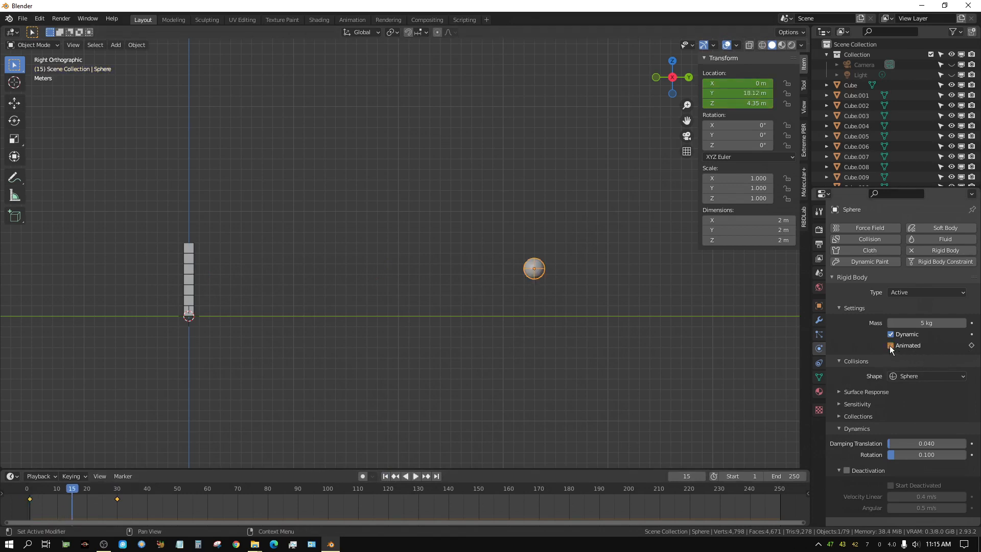
left_click(971, 346)
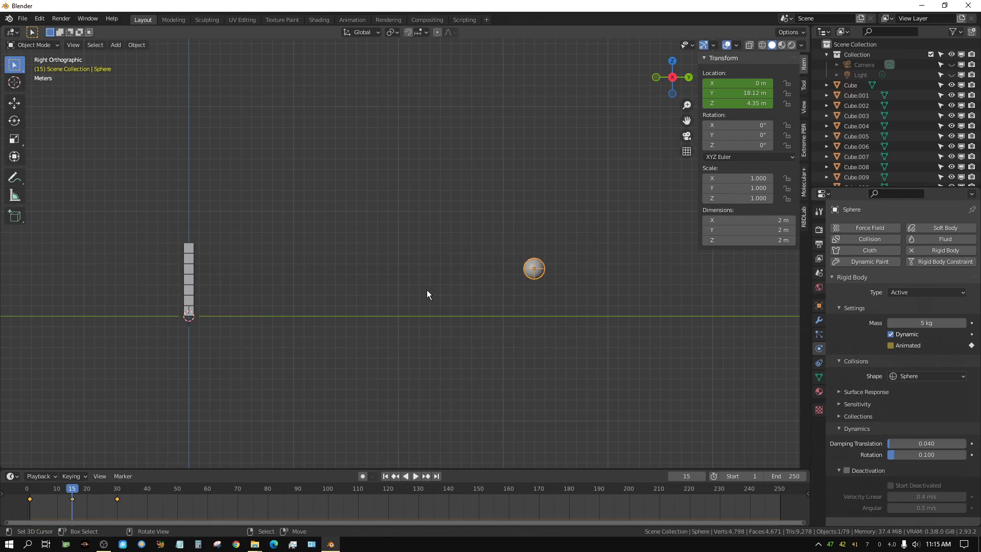
- Return to frame 1 and set the scene's Rigid Body World substeps per frame to 30
left_click(386, 476)
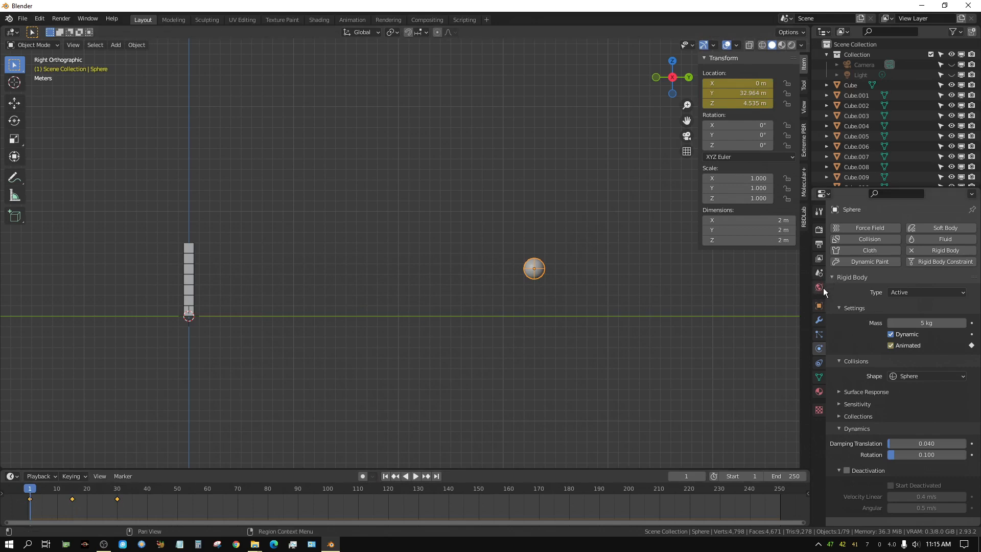
left_click(818, 275)
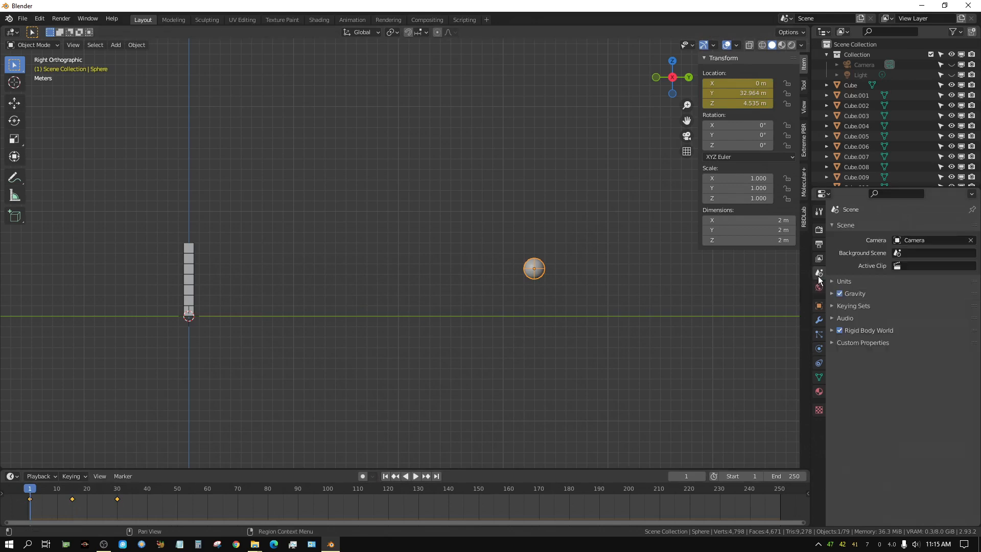
left_click(829, 331)
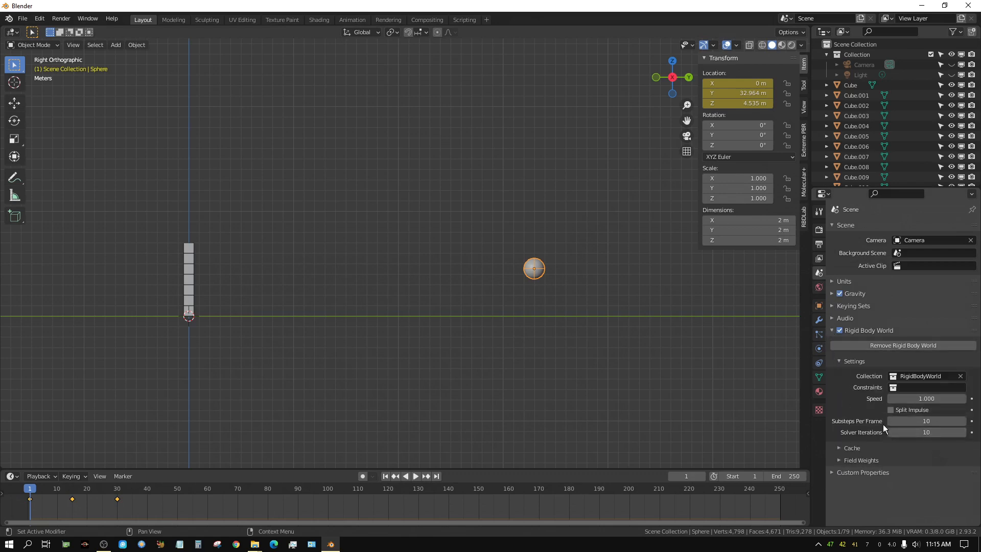
left_click(927, 422)
key("Return")
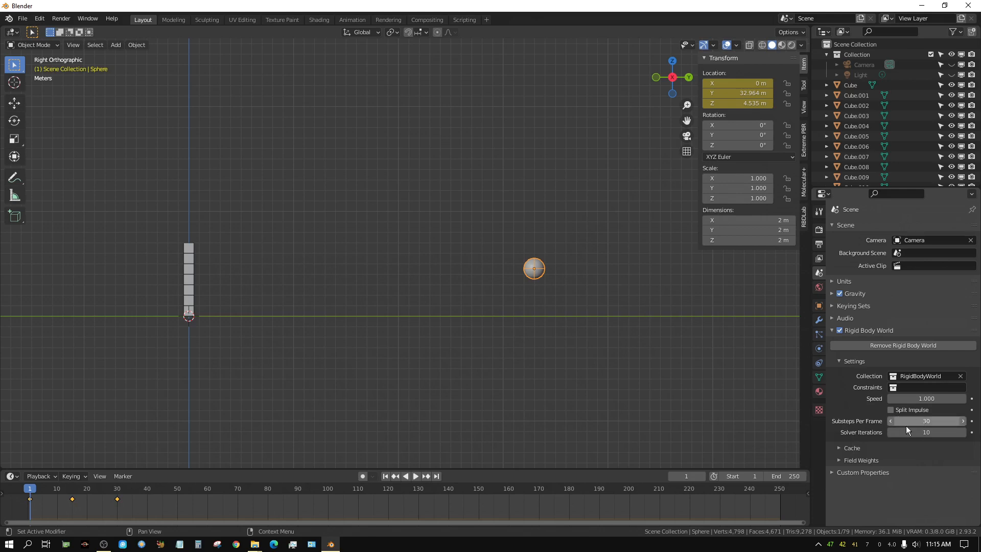
- Save the project over the existing untitled.blend in D:\Current Blender Projects
left_click(23, 19)
left_click(36, 87)
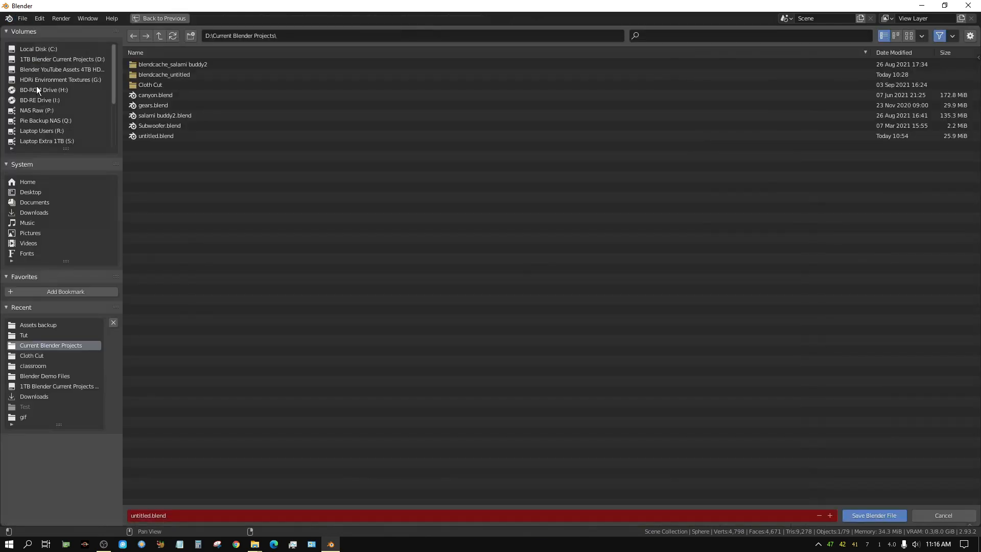
left_click(159, 134)
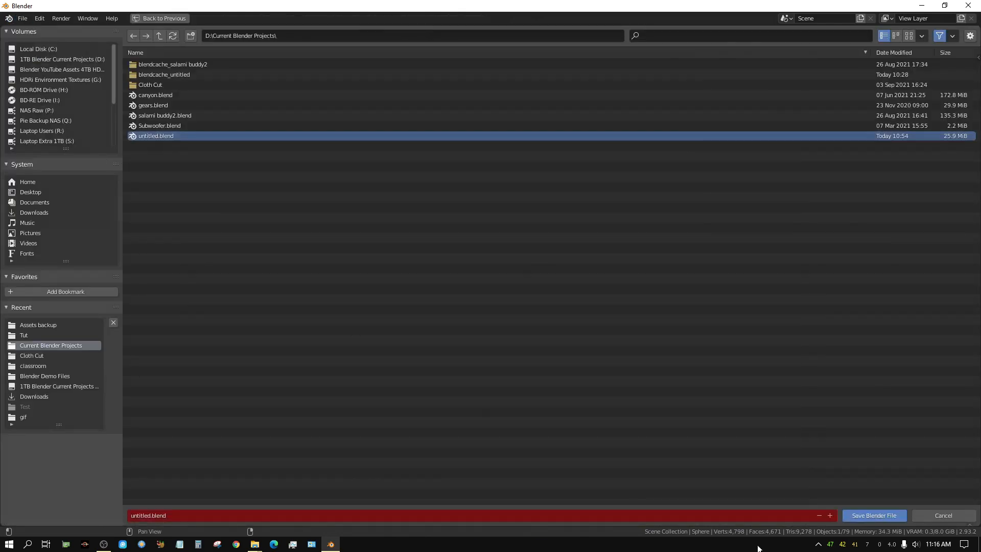
left_click(878, 516)
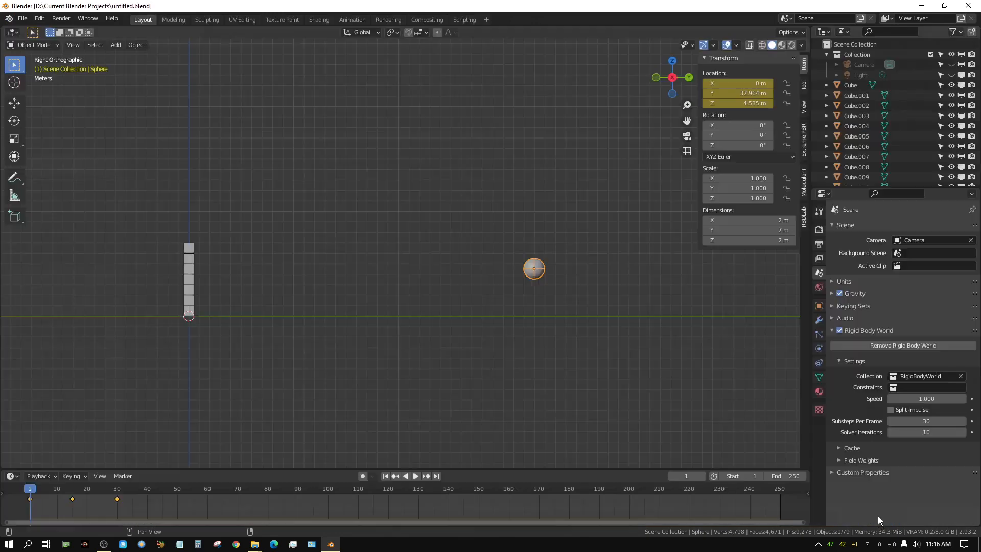
- Bake the Rigid Body World cache for frames 1 to 250
left_click(842, 448)
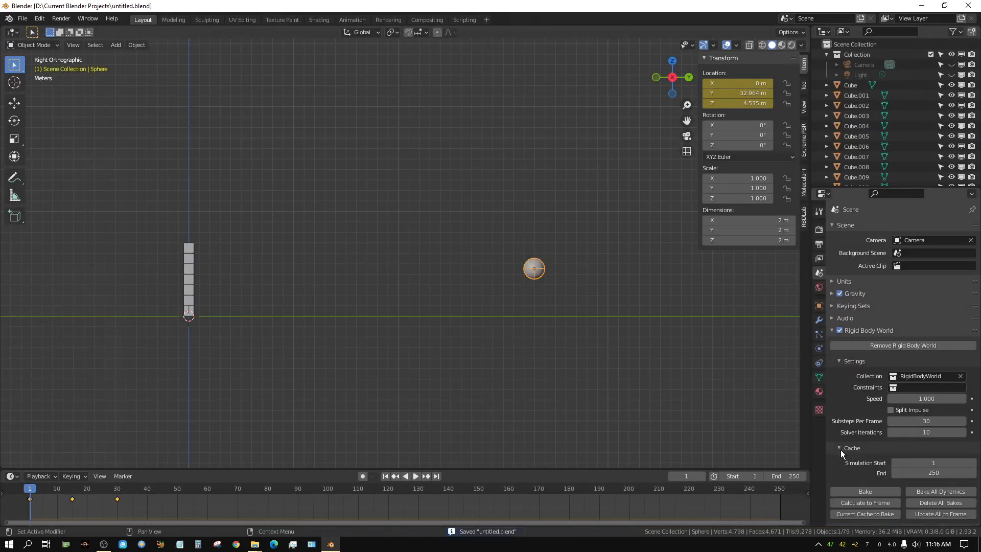
scroll(838, 459, "down", 1)
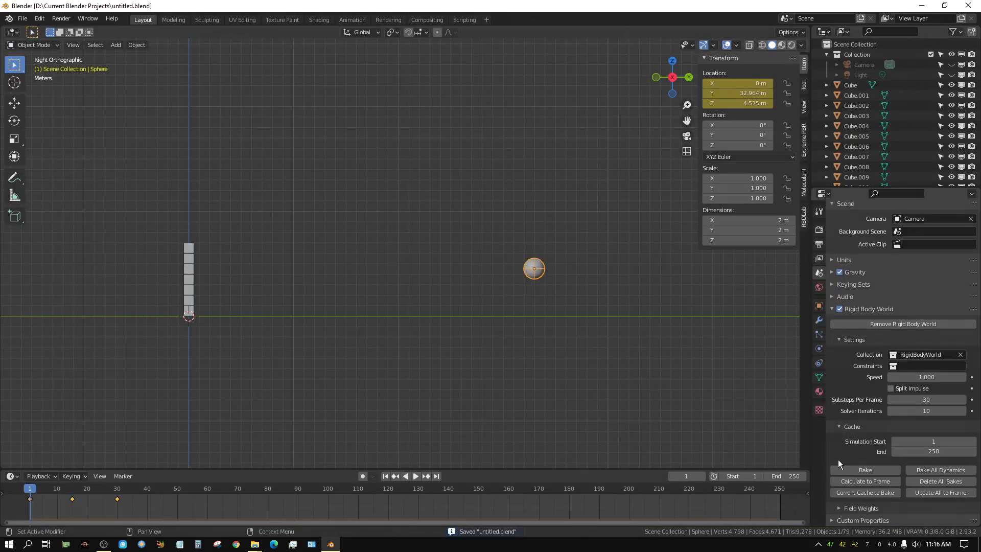
left_click(866, 481)
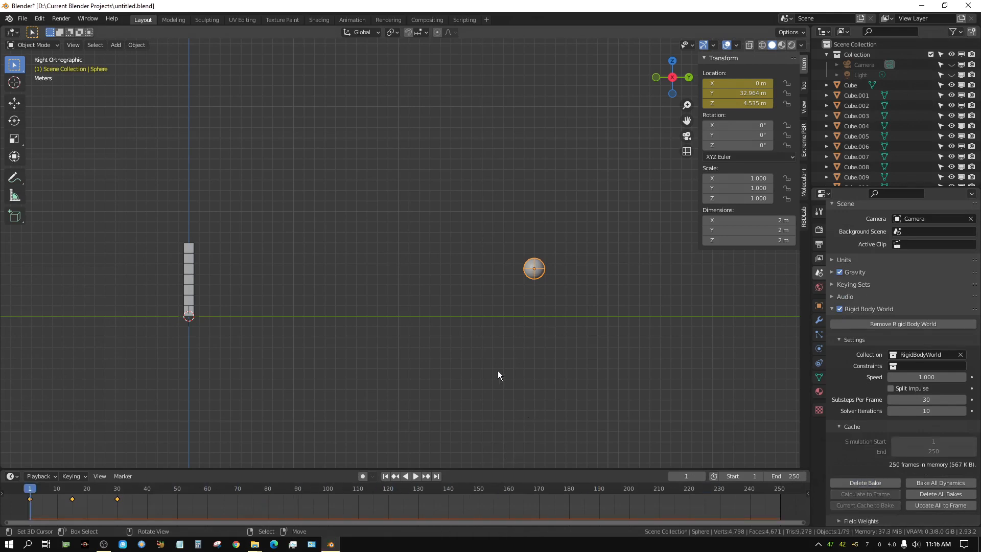
- Play the baked simulation, examine the sphere's impact on the wall in perspective, and return to frame 1
left_click(415, 477)
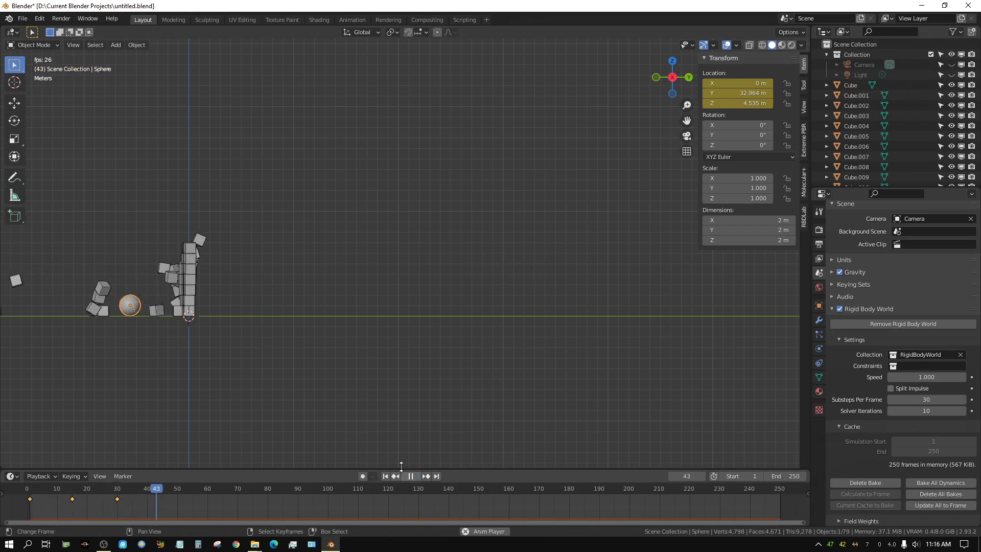
middle_click_drag(396, 444, 425, 388)
scroll(342, 419, "down", 2)
scroll(425, 389, "up", 4)
middle_click_drag(363, 384, 420, 400)
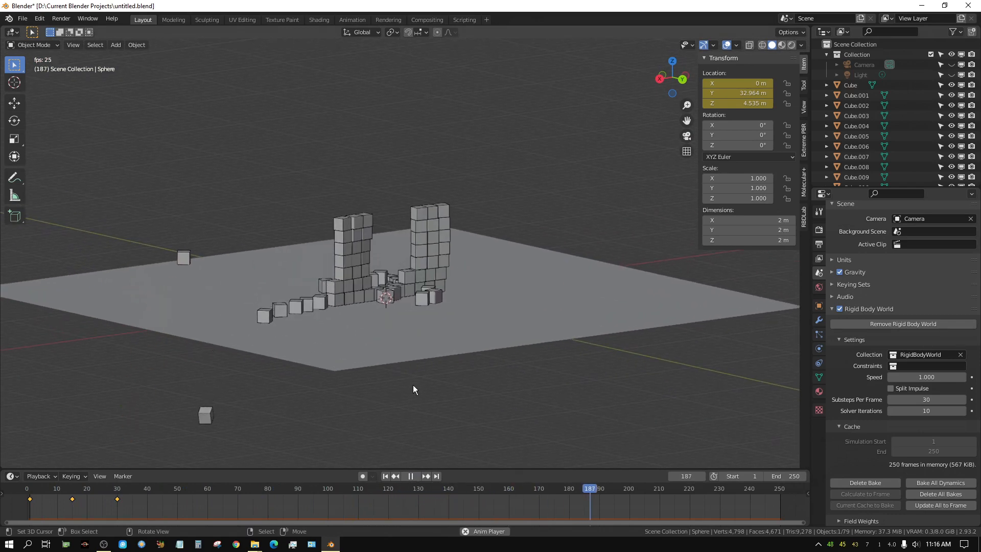
left_click(412, 476)
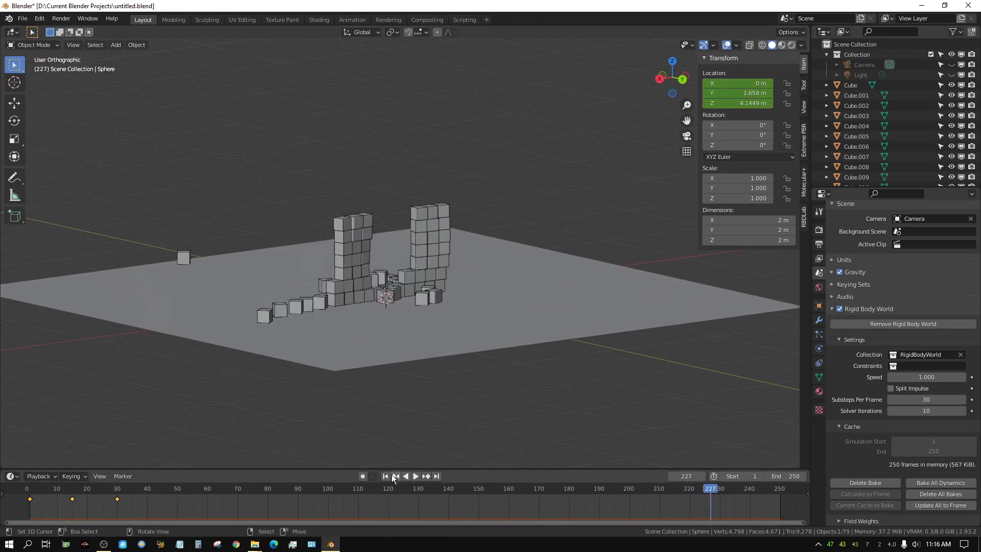
left_click(386, 476)
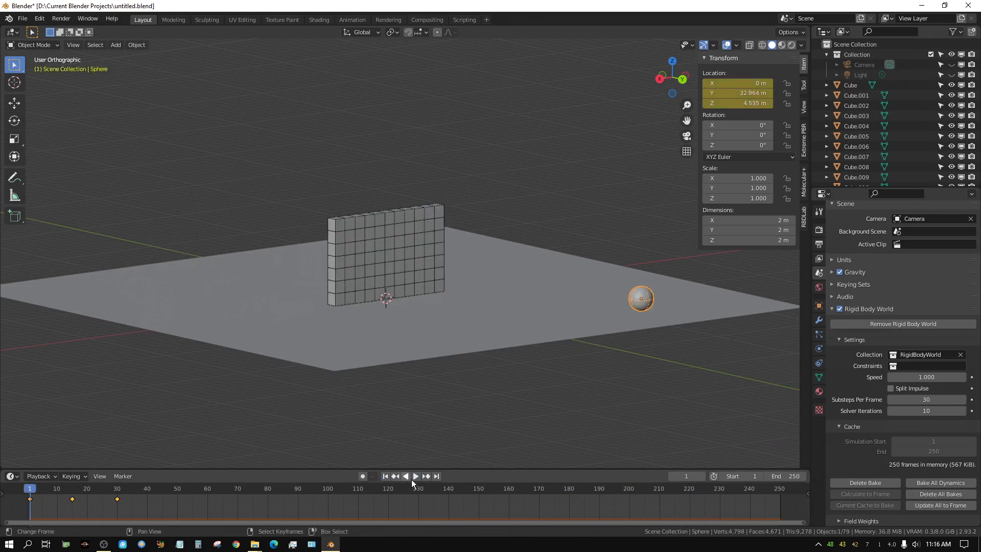
- Play the baked simulation, check the frames where the debris settles, and set the timeline's end frame to 180
left_click(413, 478)
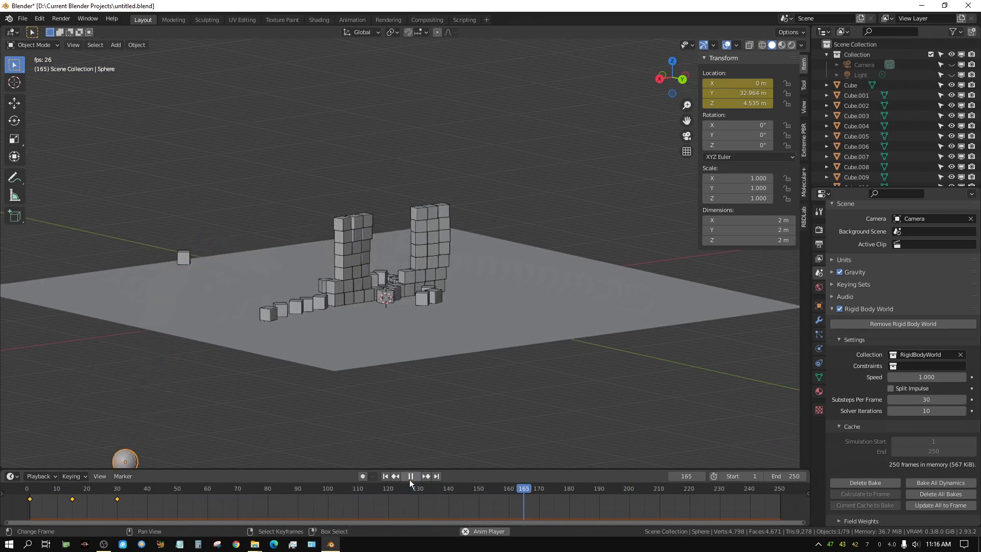
left_click(410, 479)
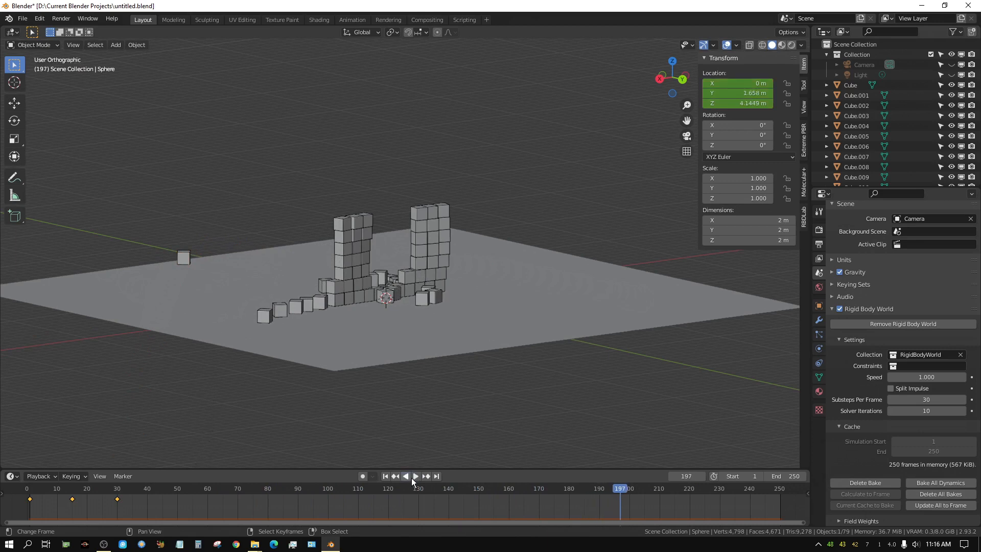
left_click(599, 505)
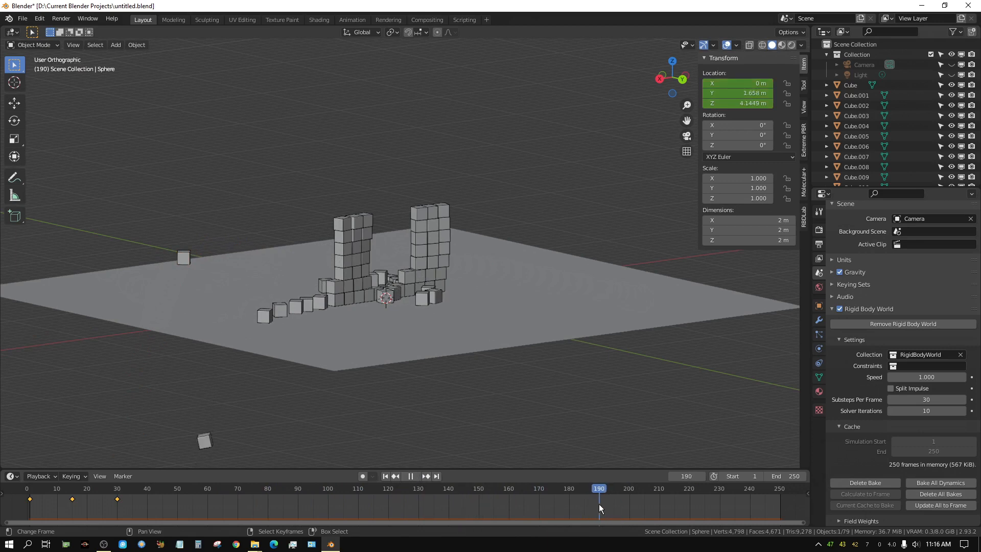
key("shift+ctrl+space")
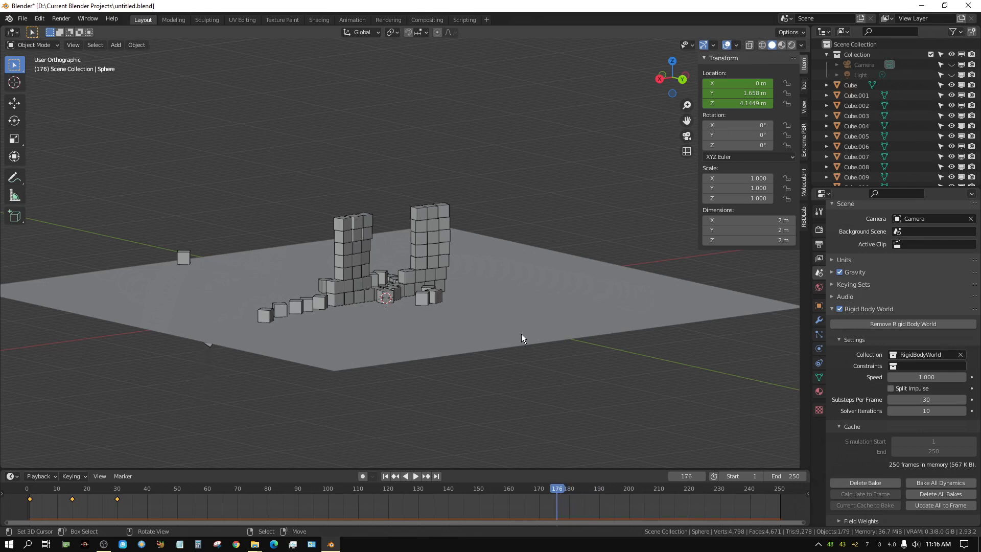
key("space")
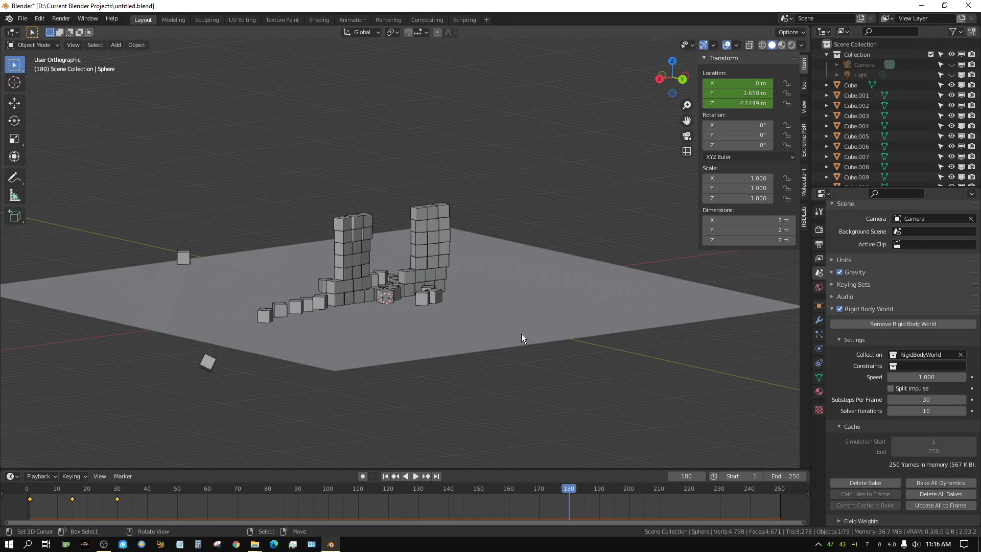
left_click(791, 476)
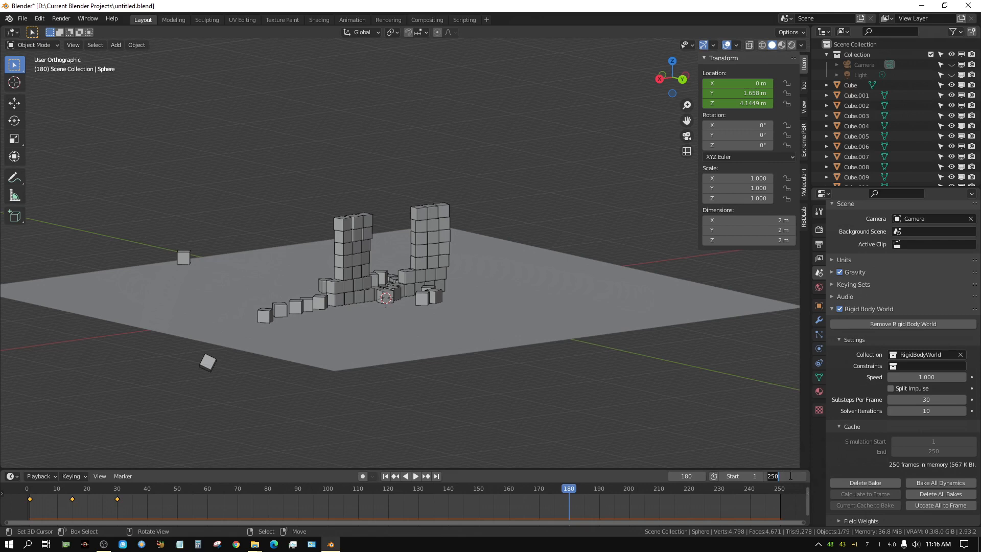
type("180")
key("Return")
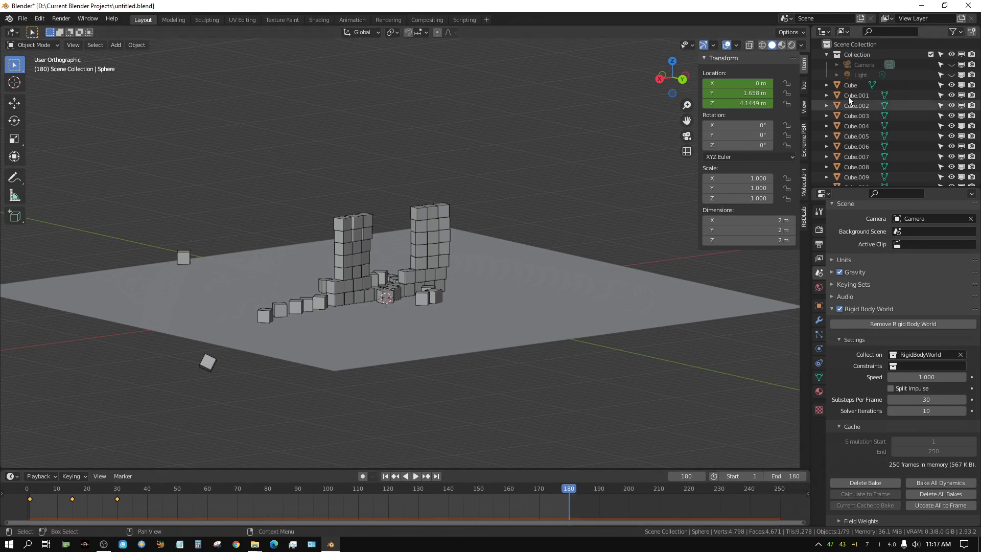
- Unhide and select the scene's Camera, and look through it in the viewport
left_click(953, 65)
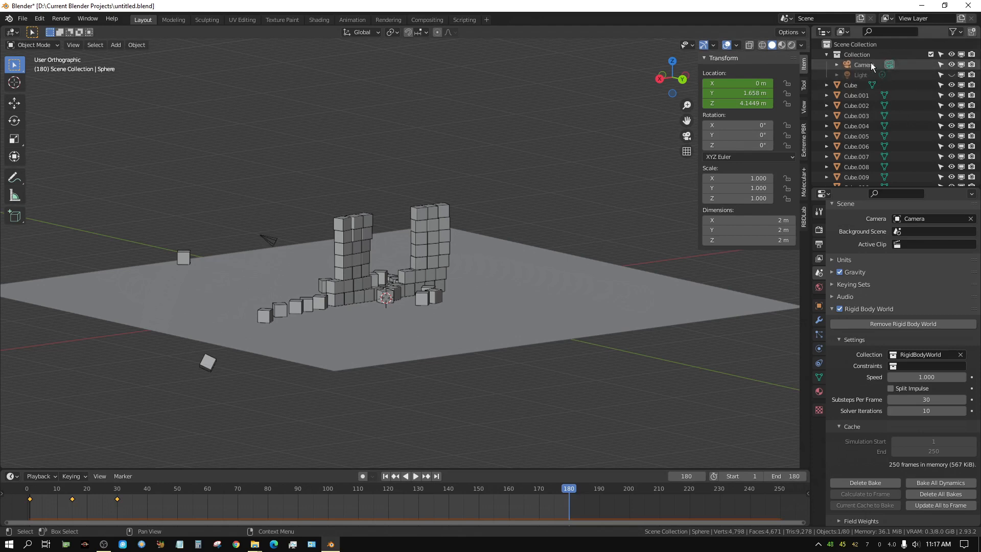
left_click(874, 65)
key("KP_0")
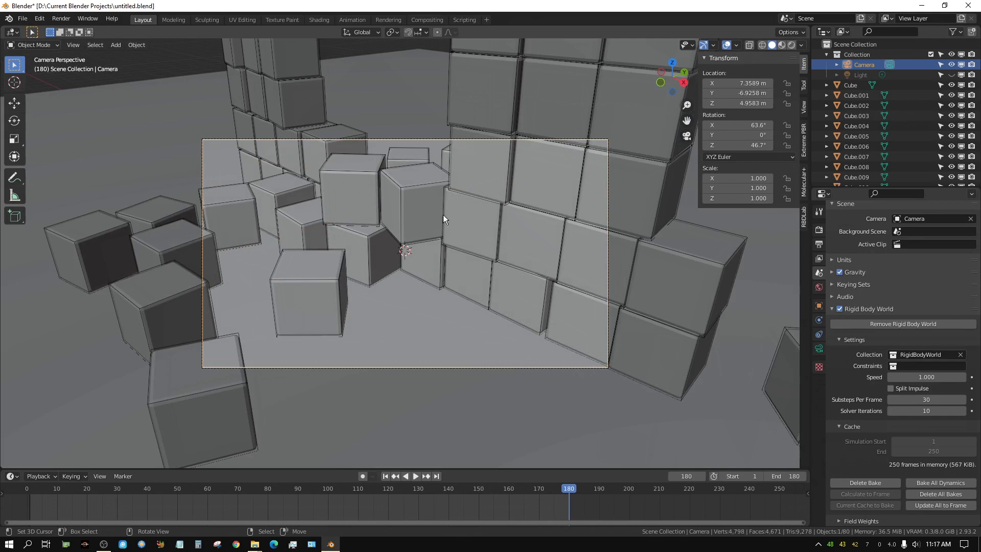
scroll(446, 219, "up", 1)
scroll(446, 216, "up", 1)
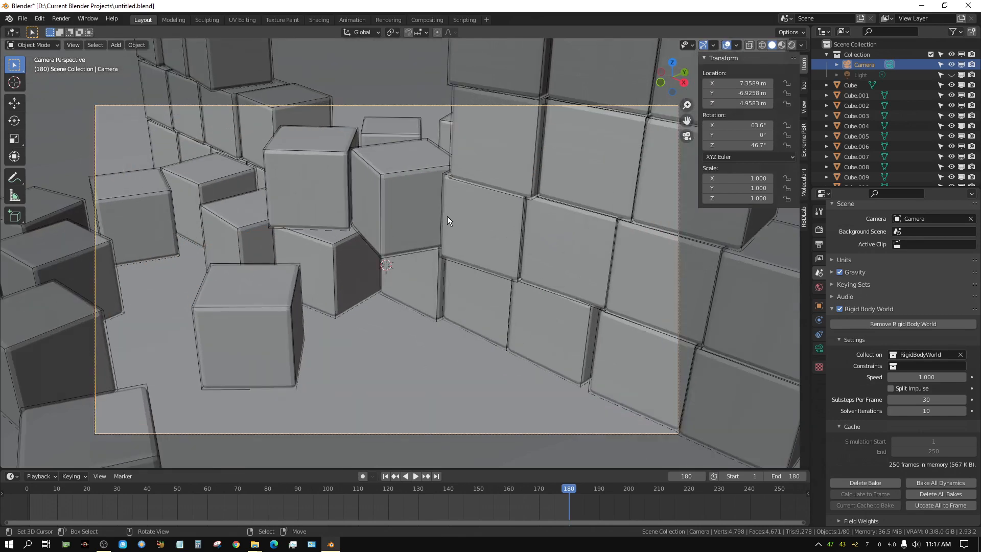
middle_click_drag(447, 217, 415, 210, "shift")
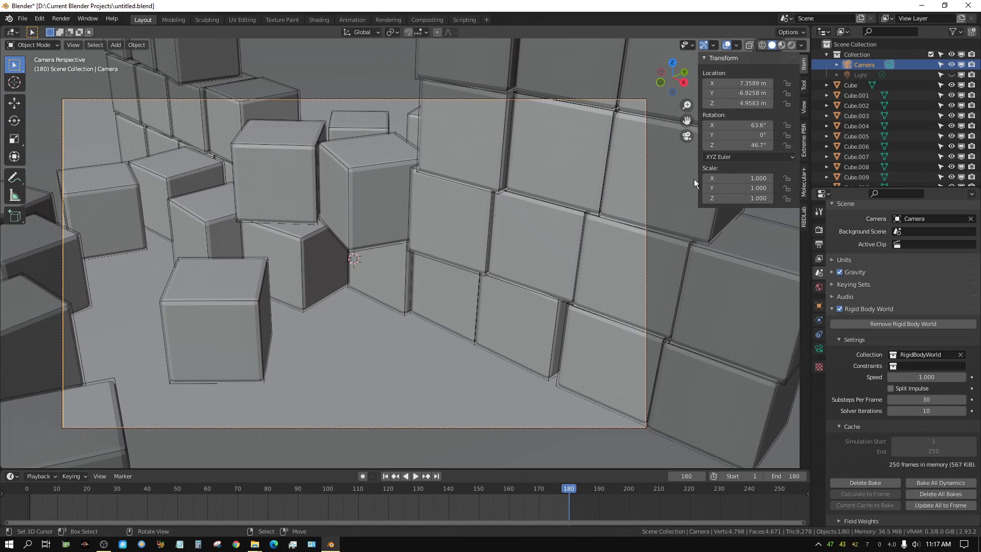
- Lock the camera to the view and reposition it to frame the broken wall and scattered cubes from farther back
left_click(805, 107)
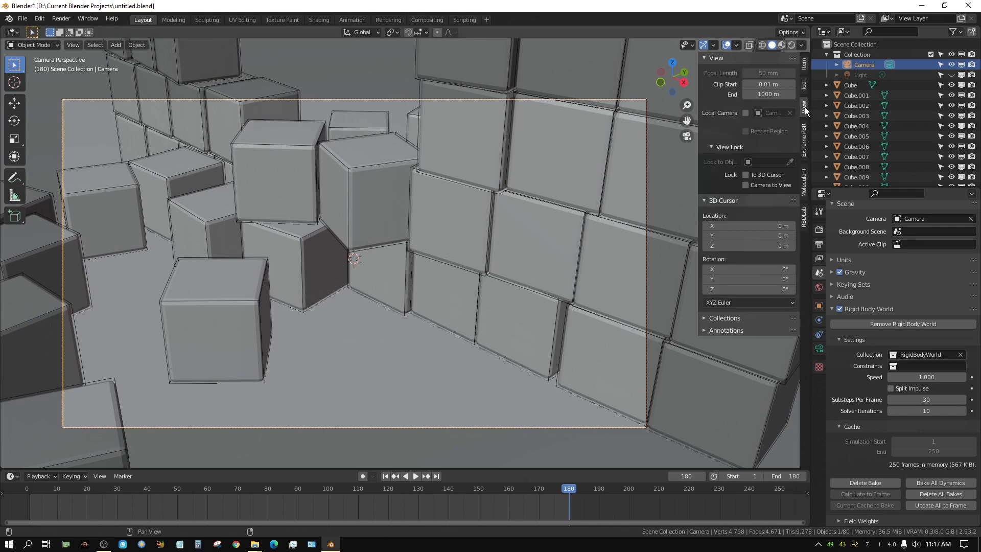
left_click(746, 185)
left_click(346, 347)
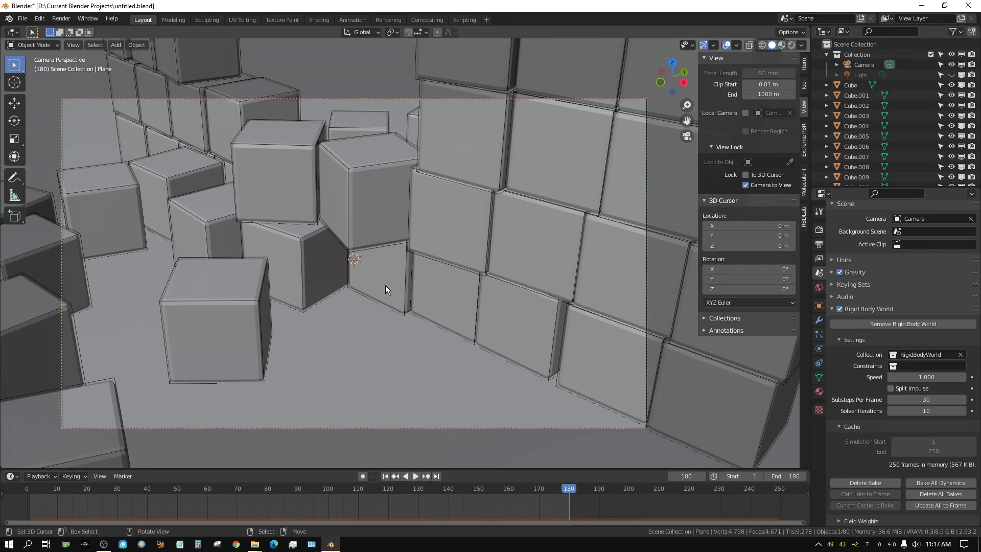
mouse_move(386, 323)
middle_mouse_down()
mouse_move(274, 303)
mouse_move(348, 305)
mouse_move(396, 327)
mouse_move(321, 333)
mouse_move(265, 277)
mouse_move(253, 352)
mouse_move(372, 347)
mouse_move(403, 309)
mouse_move(246, 340)
mouse_move(228, 315)
mouse_move(287, 330)
mouse_move(411, 311)
mouse_move(394, 323)
middle_mouse_up()
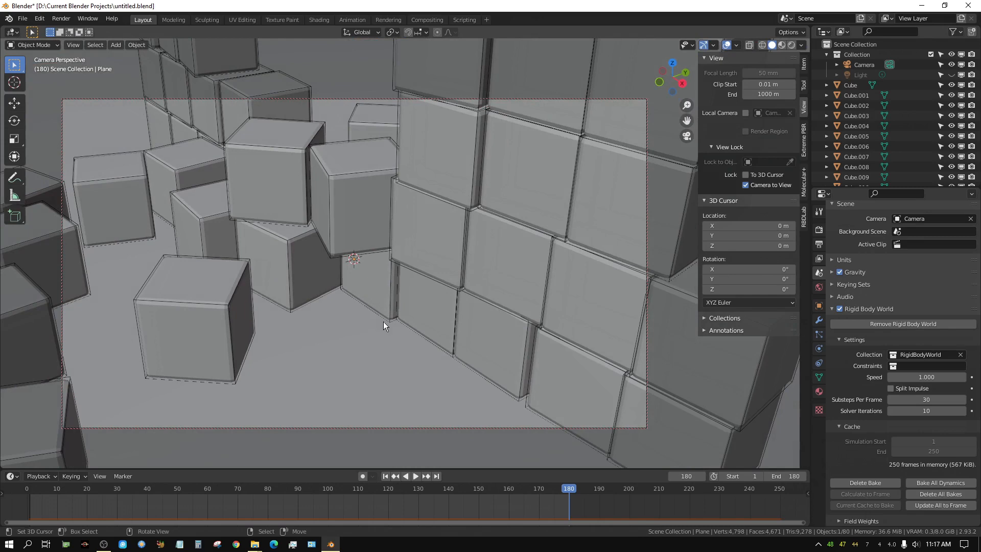
scroll(364, 288, "down", 10)
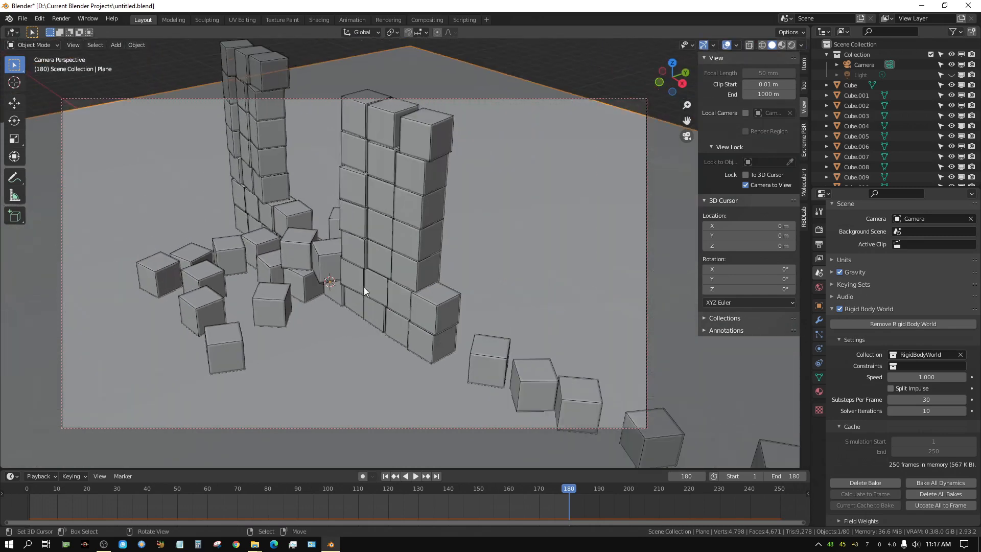
middle_click_drag(412, 315, 351, 304)
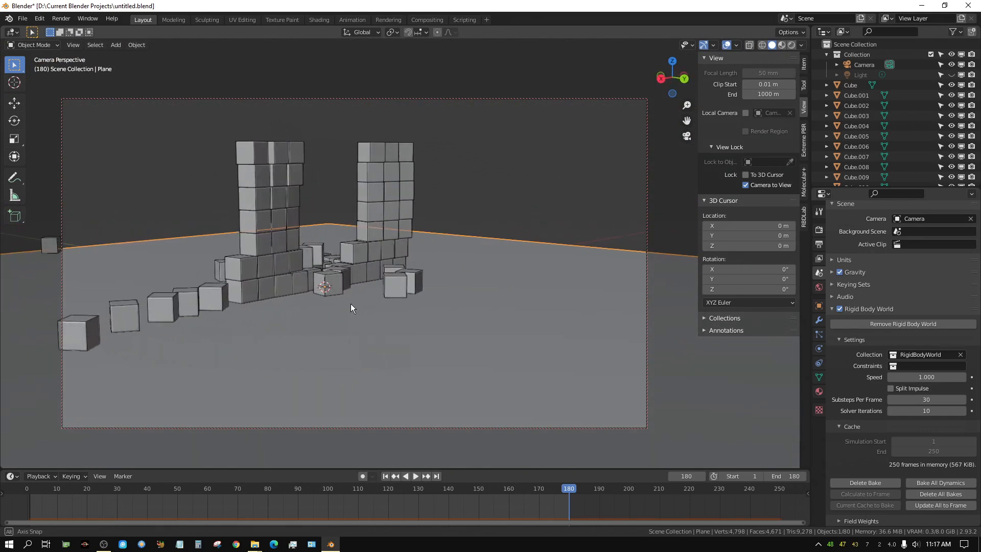
scroll(350, 304, "down", 5)
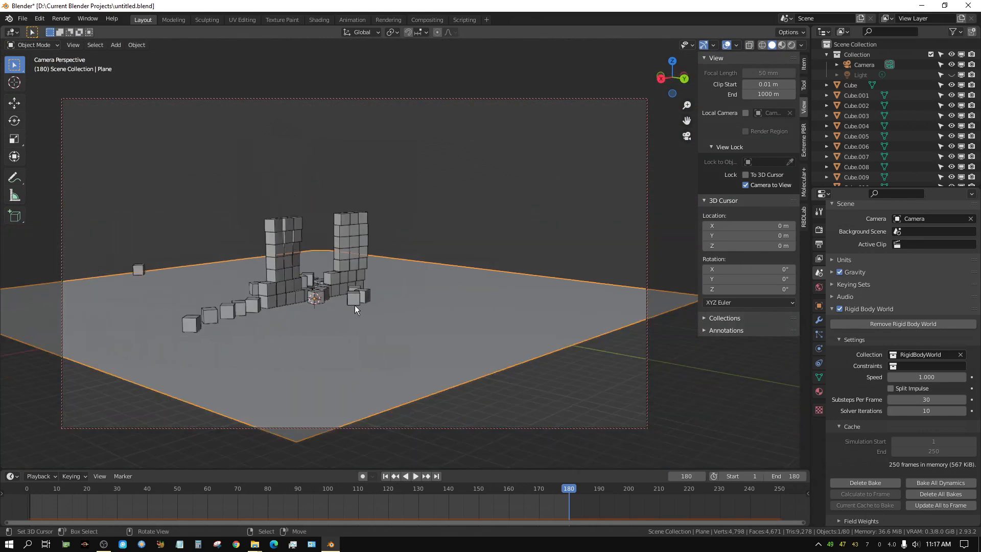
mouse_move(351, 310)
middle_mouse_down()
mouse_move(378, 293)
mouse_move(351, 302)
mouse_move(359, 302)
middle_mouse_up()
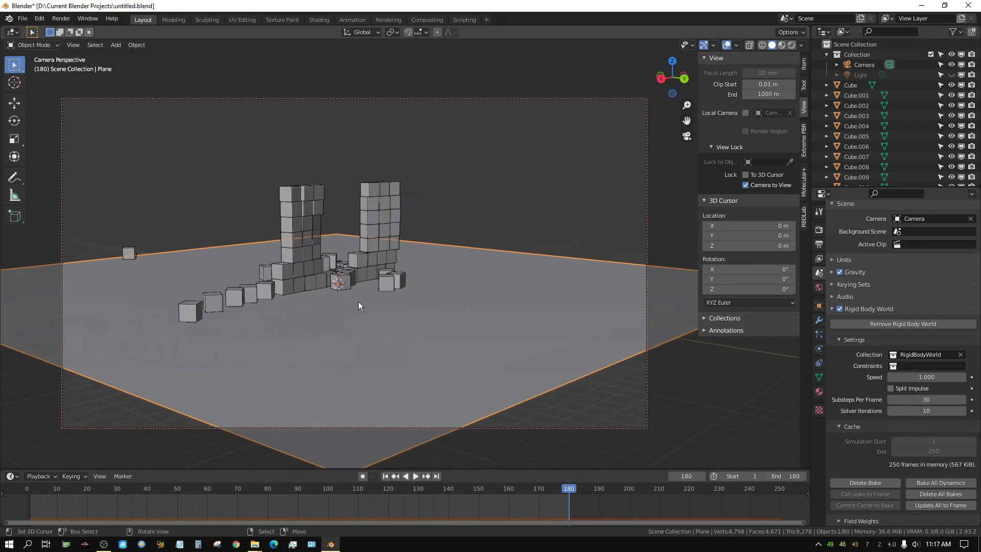
- Return to frame 1 and refine the camera framing so it sits closer to the intact wall
left_click(385, 475)
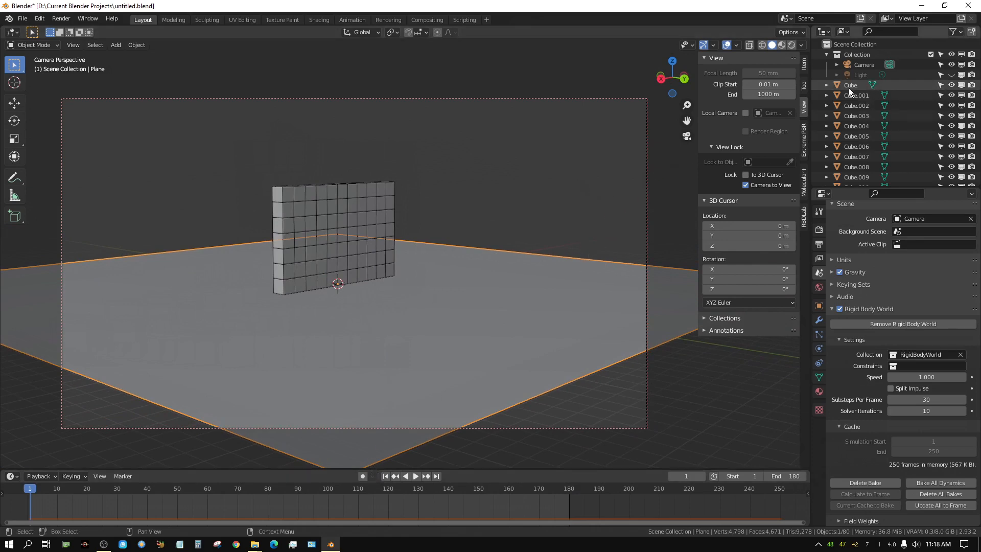
scroll(414, 285, "up", 2)
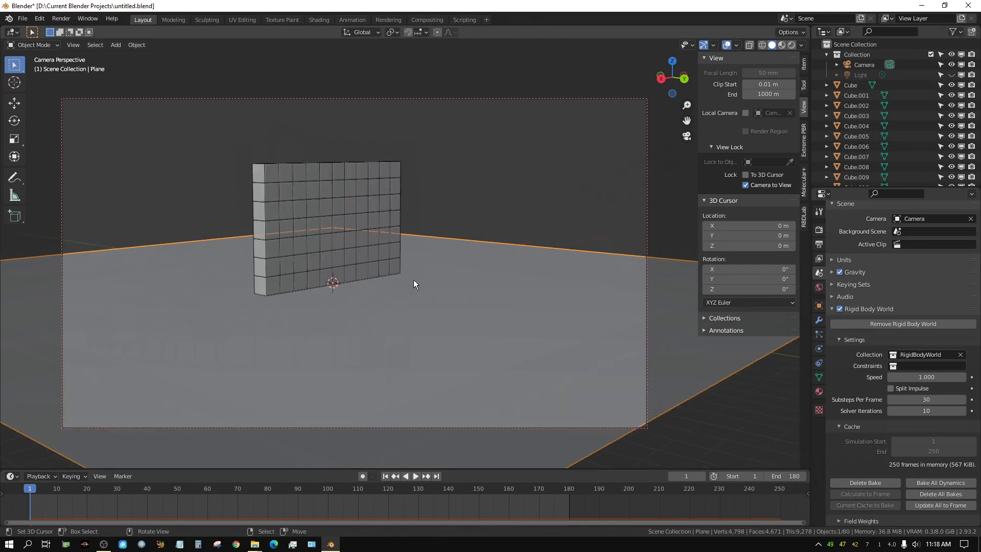
middle_click_drag(373, 255, 384, 276, "shift")
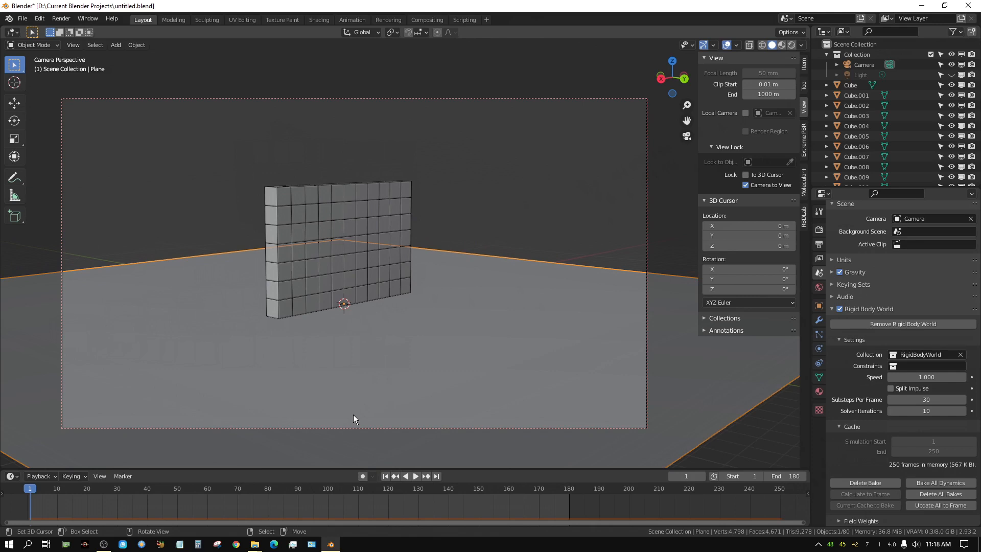
- Find the last frame before the sphere enters the camera view and set the timeline's start frame to 14
key("space")
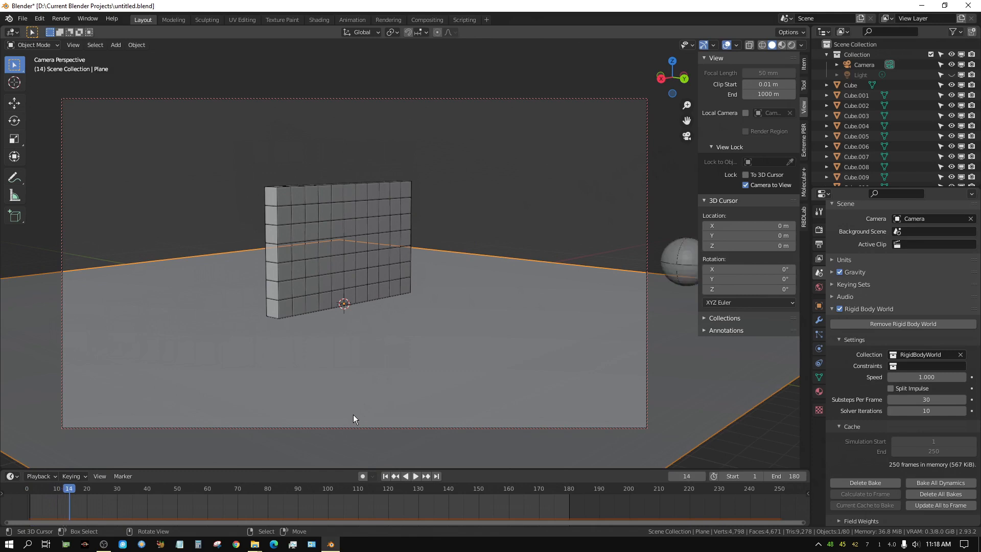
key("Left")
key("Left")
key("Left")
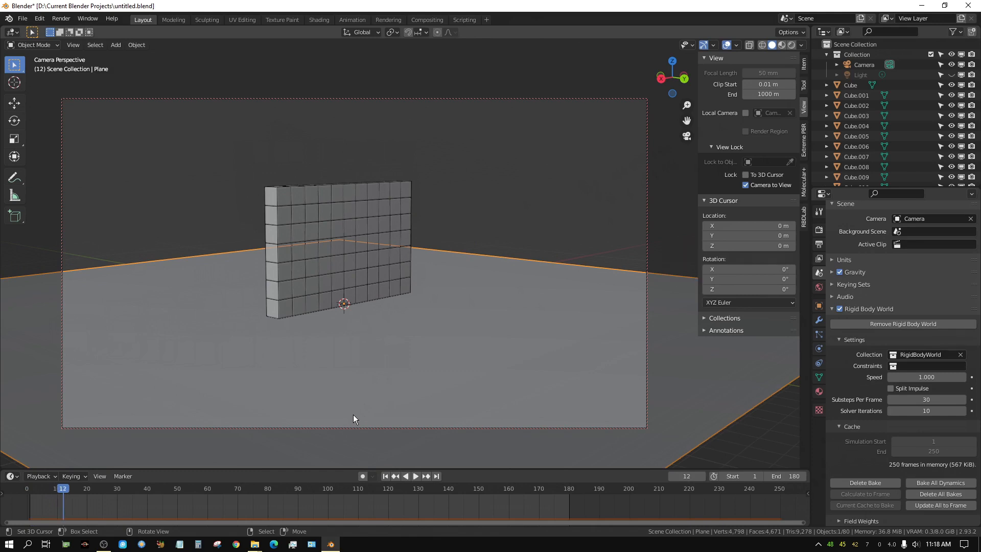
key("Right")
key("Right")
key("Right")
key("Right")
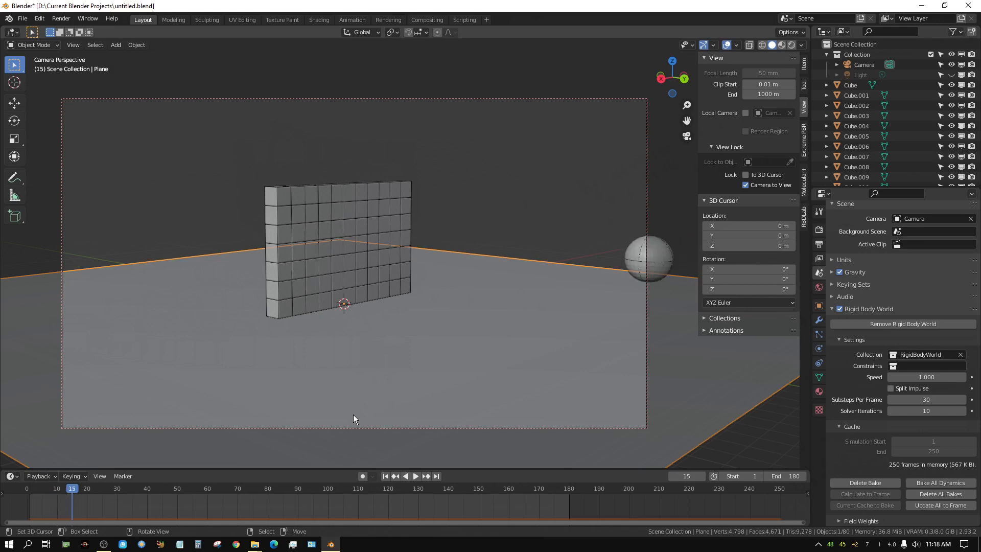
key("Left")
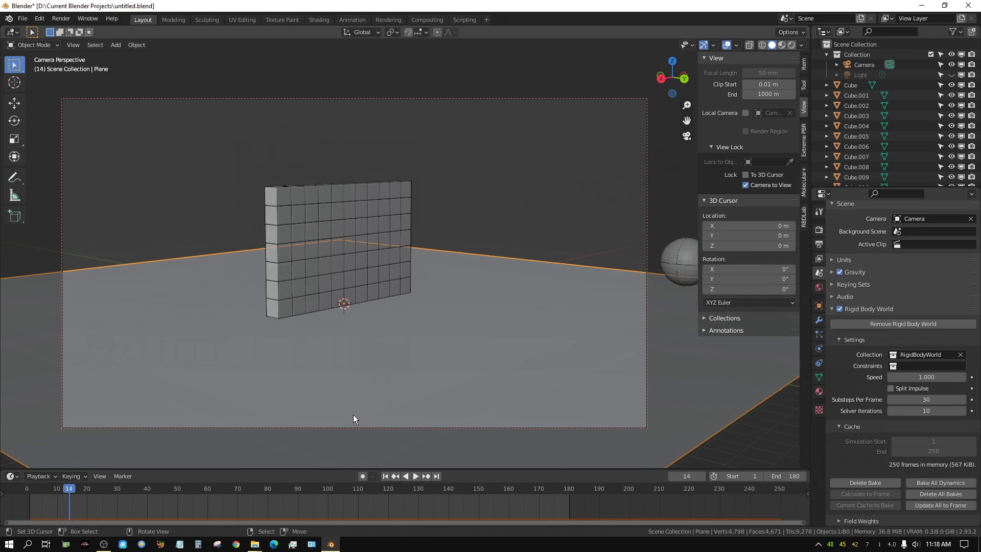
left_click(749, 476)
type("14")
key("Return")
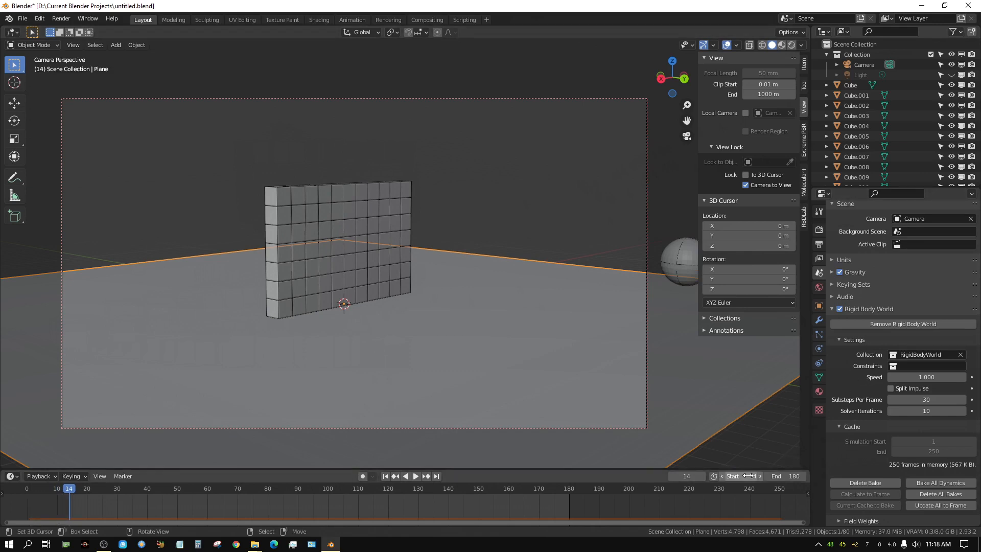
- Play the shortened range and step through the frames just before 180 to examine how the animation ends
key("space")
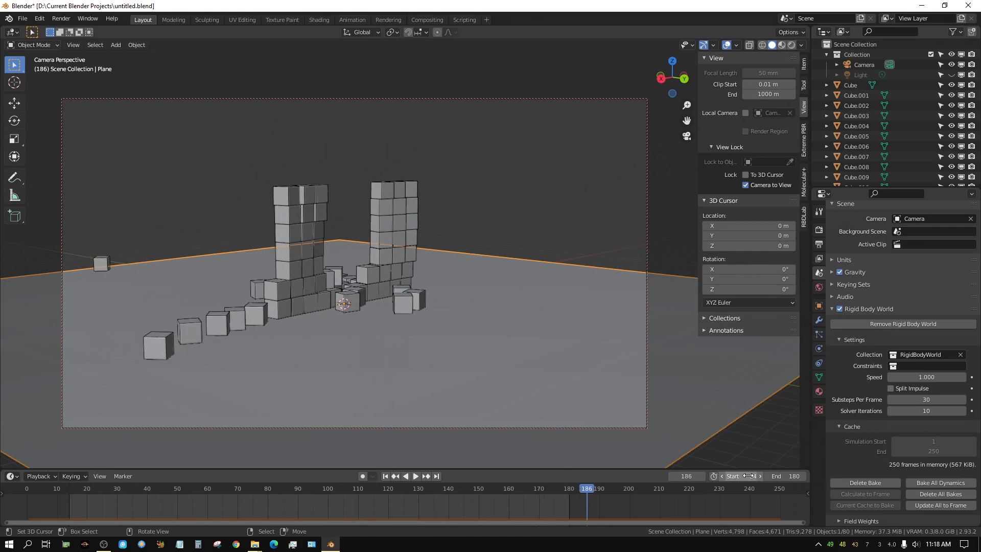
key("Left")
key("Left")
key("Left")
key("Left")
key("Left")
key("Left")
key("Left")
key("Left")
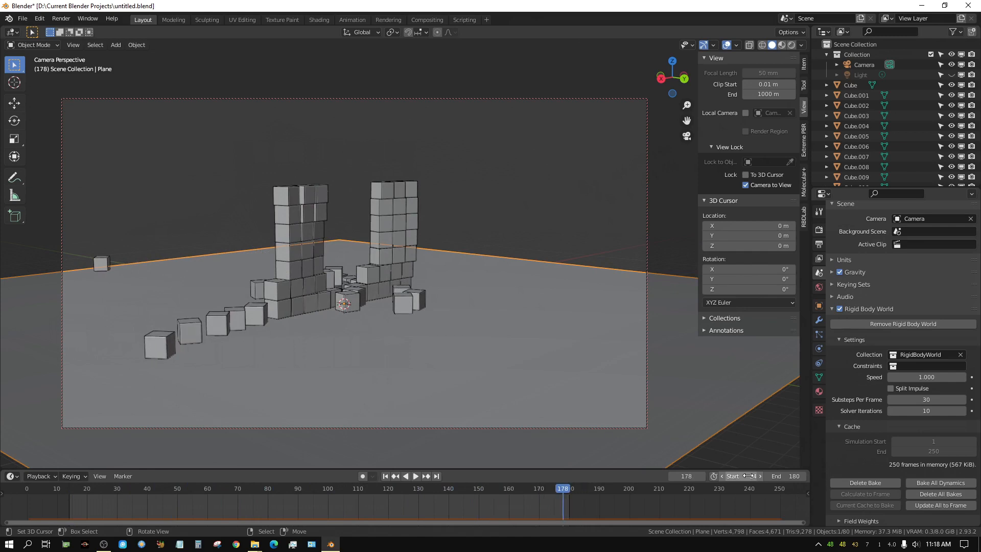
key("Right")
key("Right")
key("Left")
key("Left")
key("Left")
key("Left")
key("Left")
key("Left")
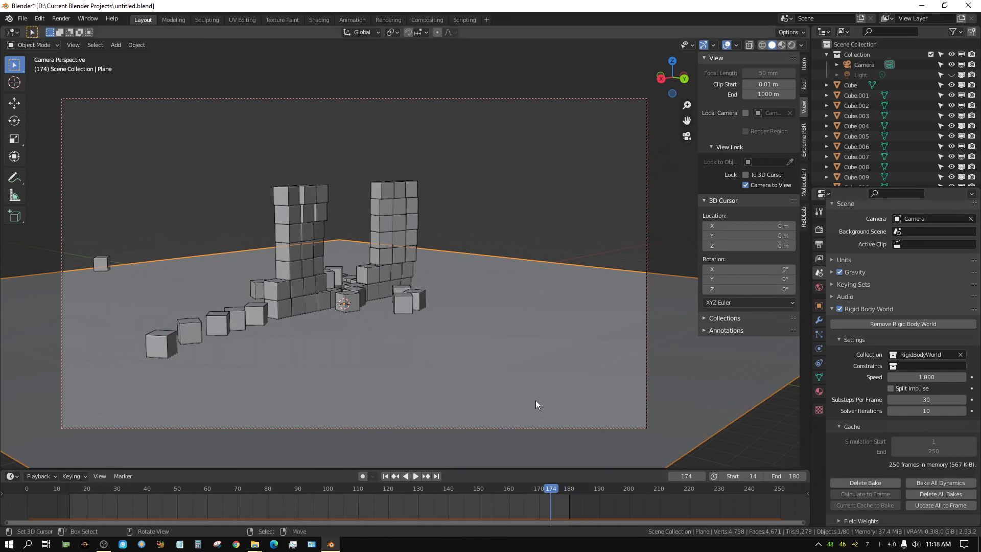
- Return to the start frame 14 and save the project
left_click(385, 476)
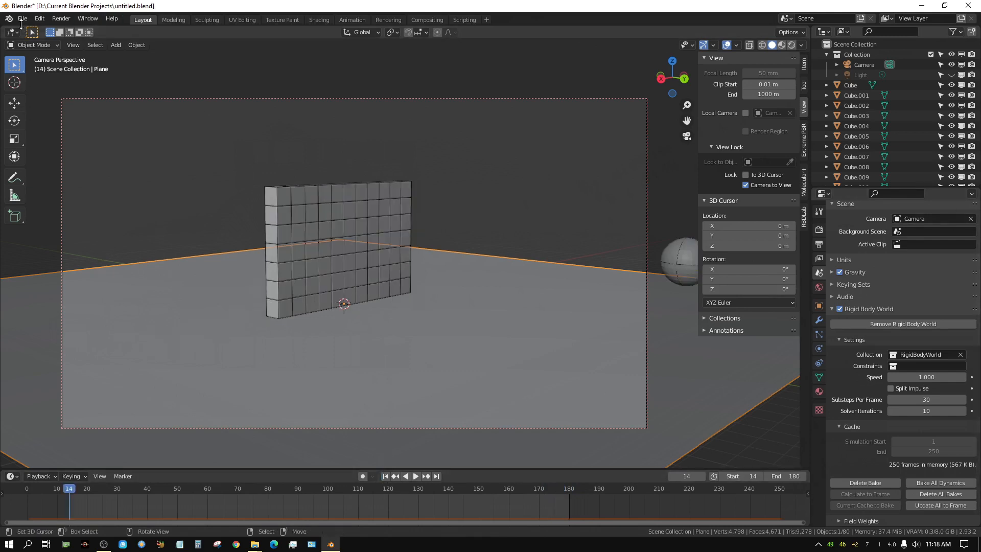
left_click(23, 18)
left_click(42, 87)
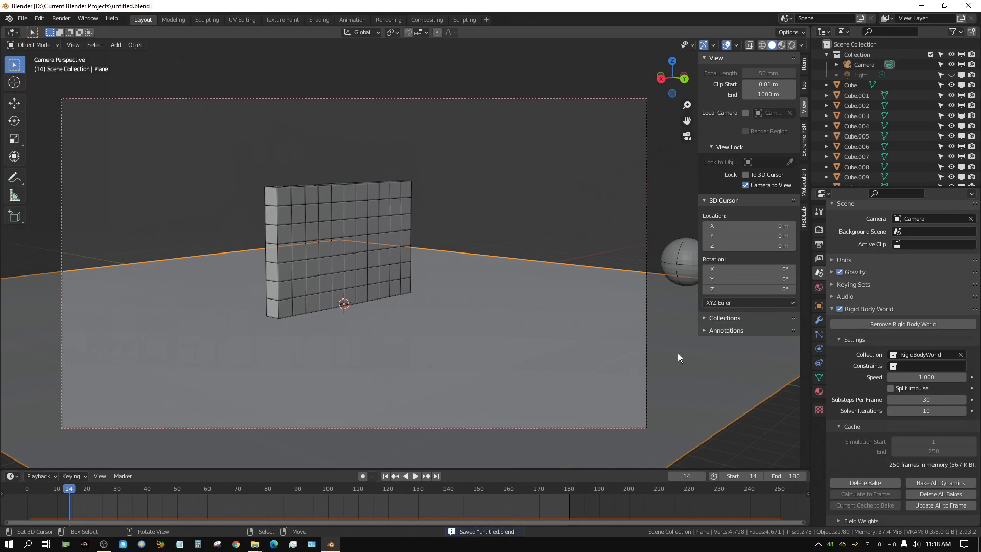
- Add a new material to the ground plane and darken its base color to near black
left_click(819, 392)
left_click(895, 263)
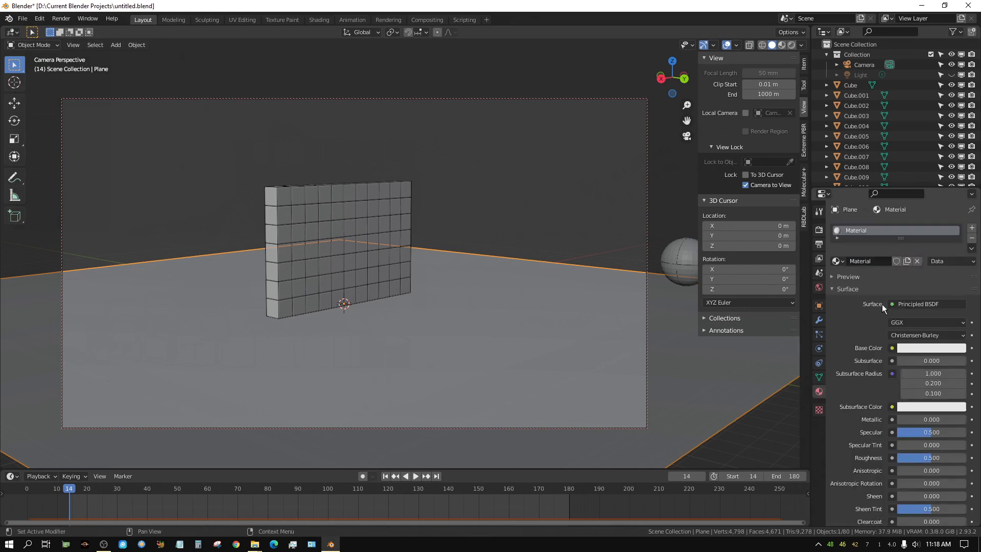
left_click(923, 350)
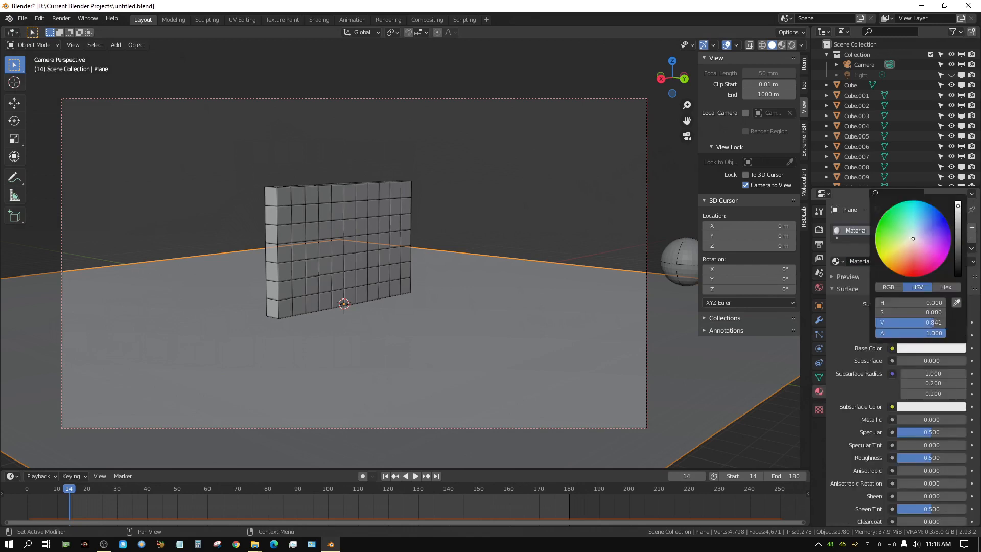
left_click_drag(959, 211, 958, 264)
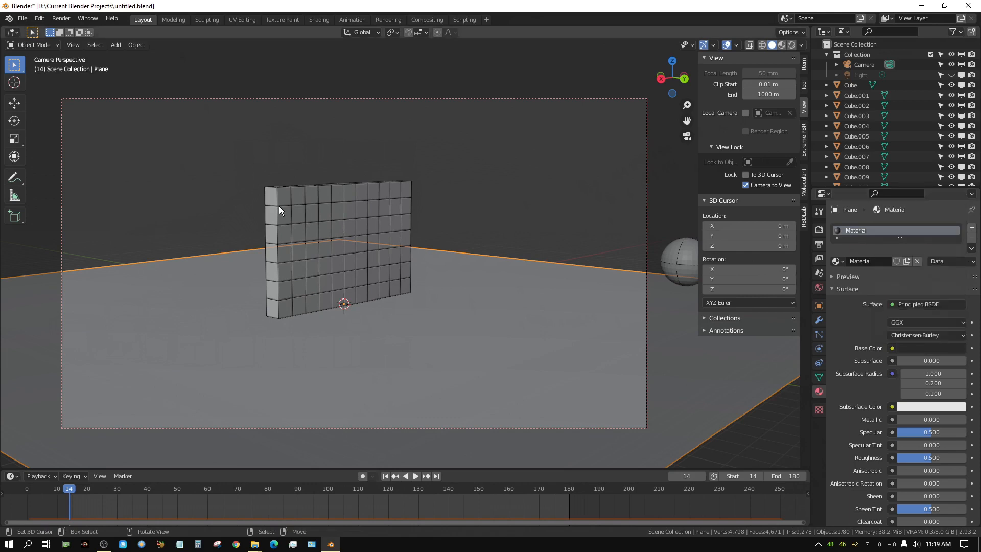
- Add a new material to the top cube at the wall's end and set its base color to dark red
key("KP_1")
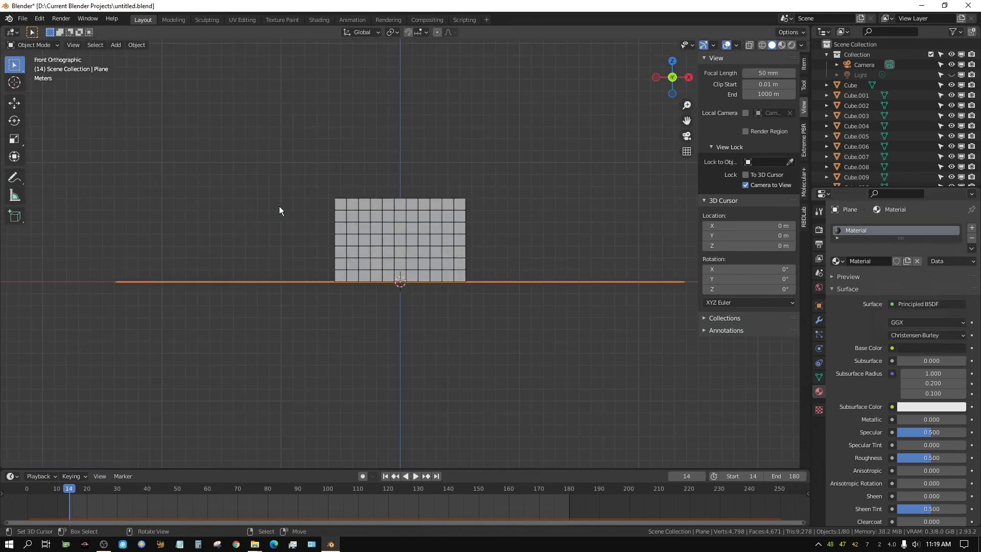
scroll(285, 197, "up", 3)
middle_click_drag(376, 271, 244, 216, "shift")
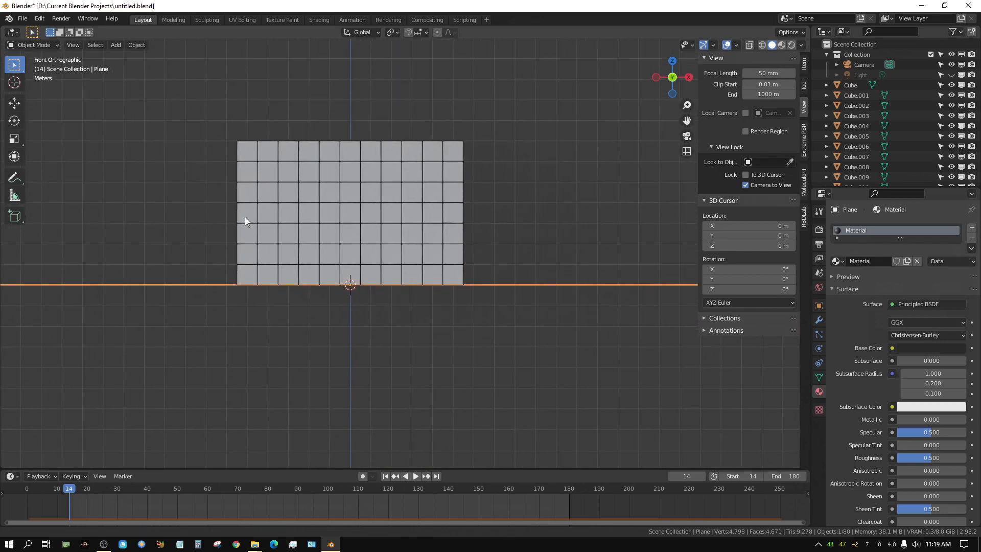
scroll(245, 218, "up", 1)
scroll(246, 219, "up", 1)
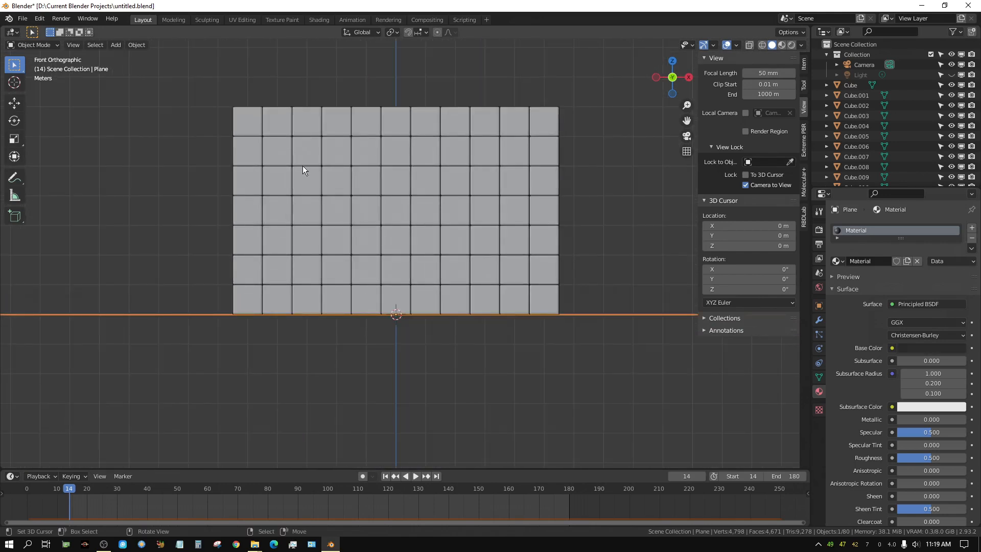
key("KP_3")
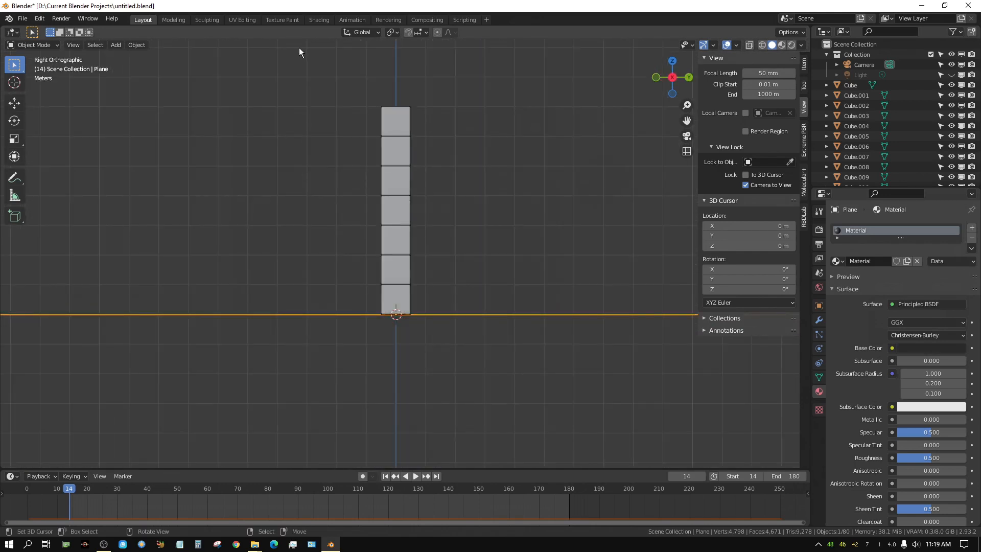
left_click(395, 118)
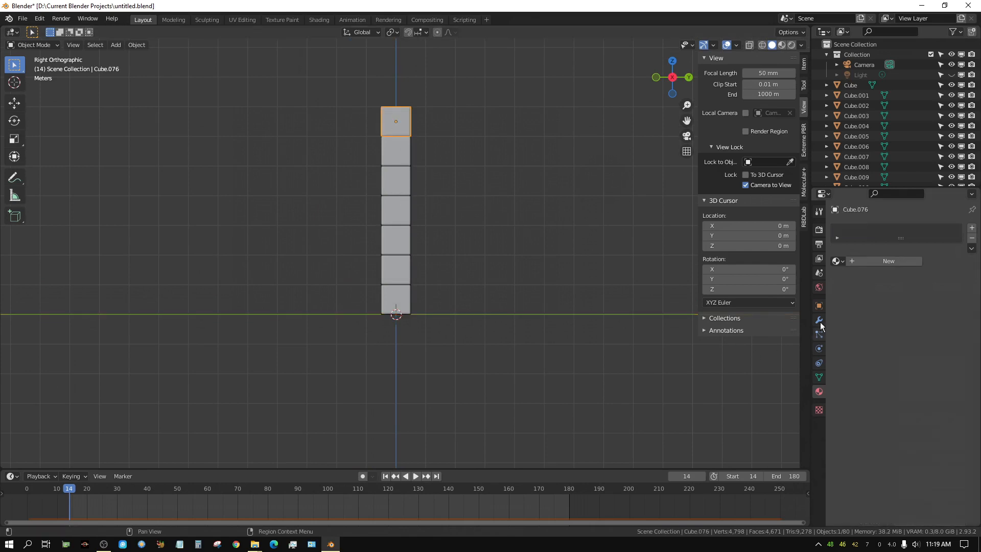
left_click(890, 258)
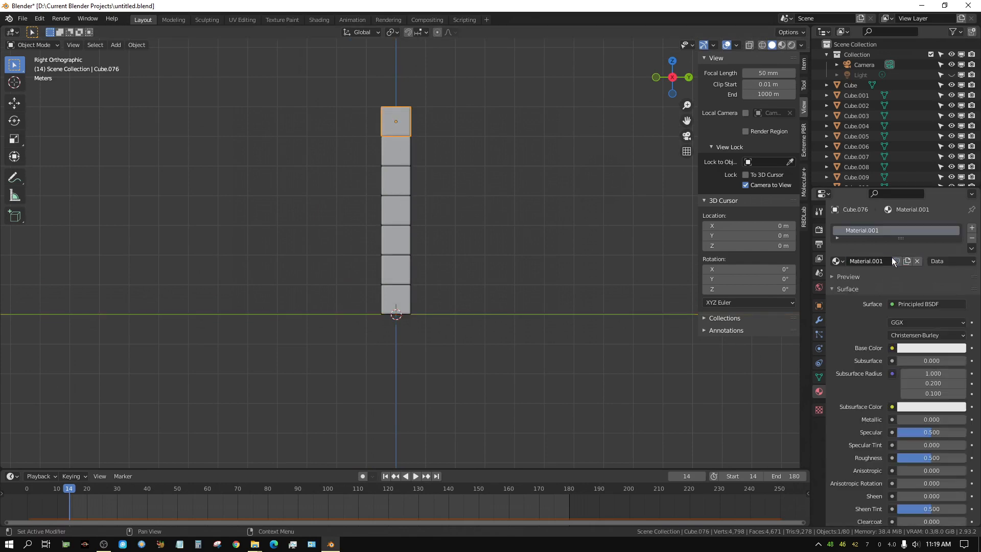
left_click(933, 350)
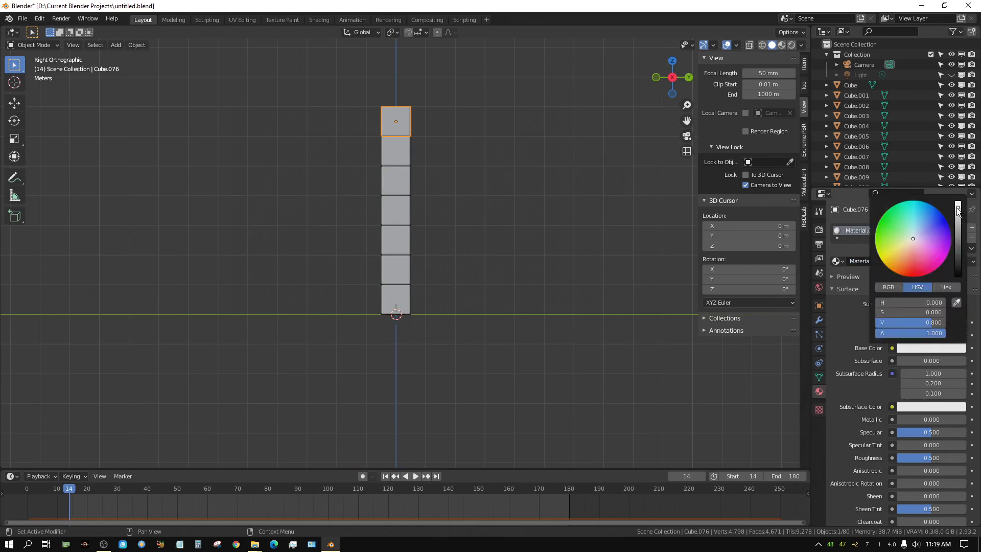
left_click(910, 271)
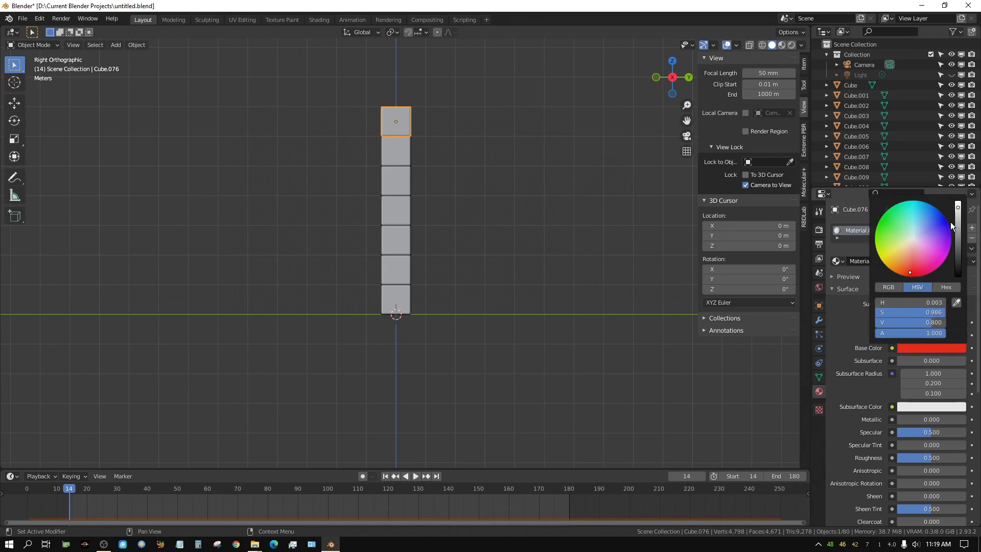
left_click_drag(957, 209, 958, 244)
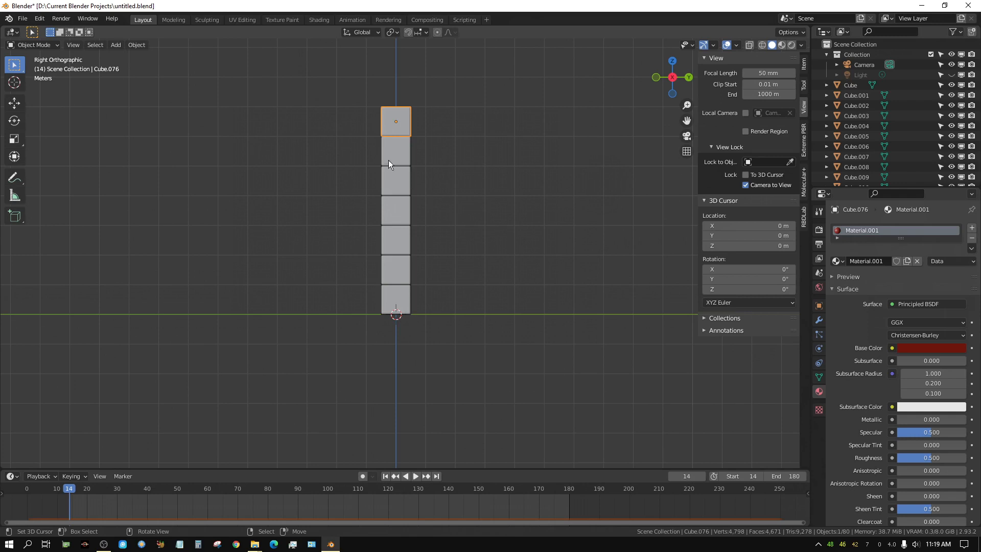
- Select all the wall's cubes with the red cube active and link its material to them, checking the result on one middle cube
key("b")
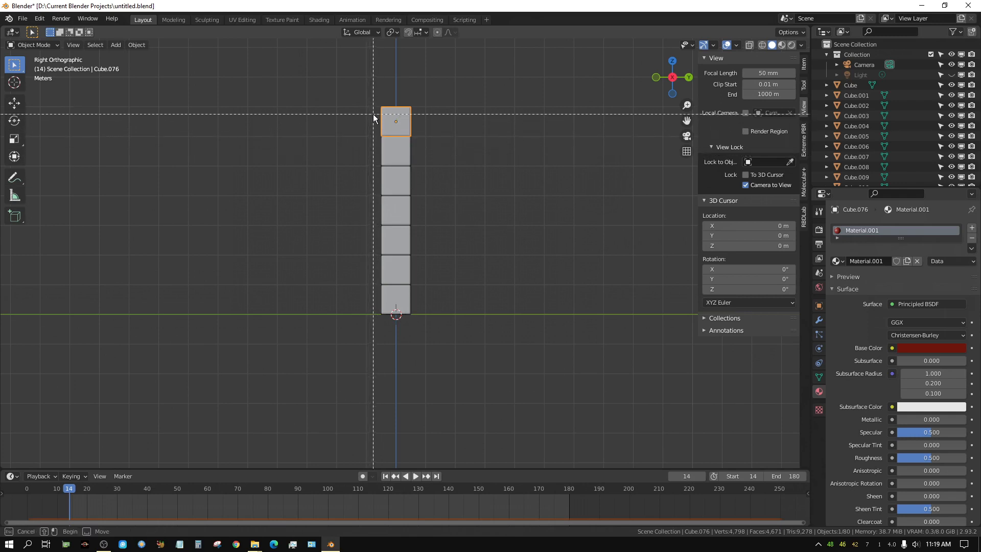
left_click_drag(388, 114, 403, 305)
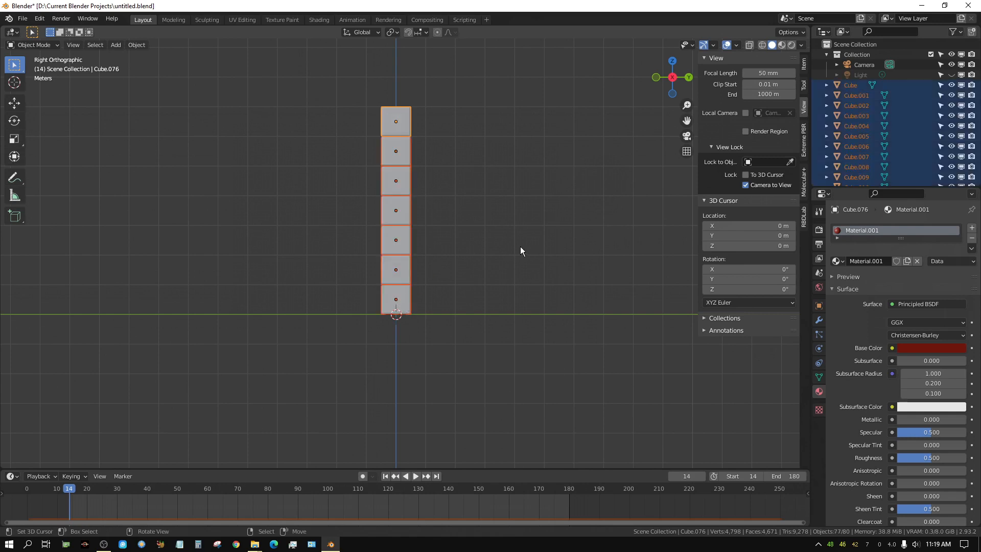
middle_click_drag(521, 250, 481, 258)
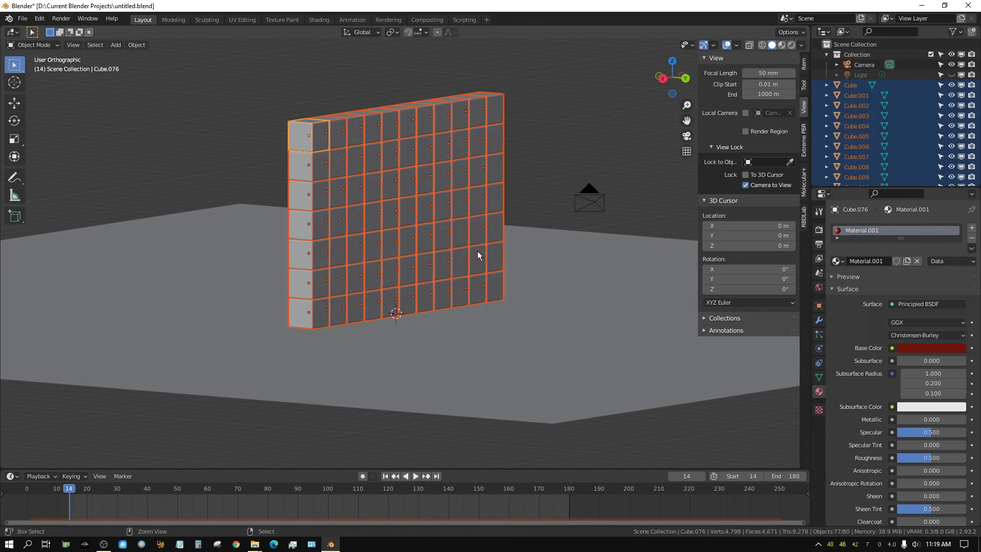
key("ctrl+l")
mouse_move(479, 253)
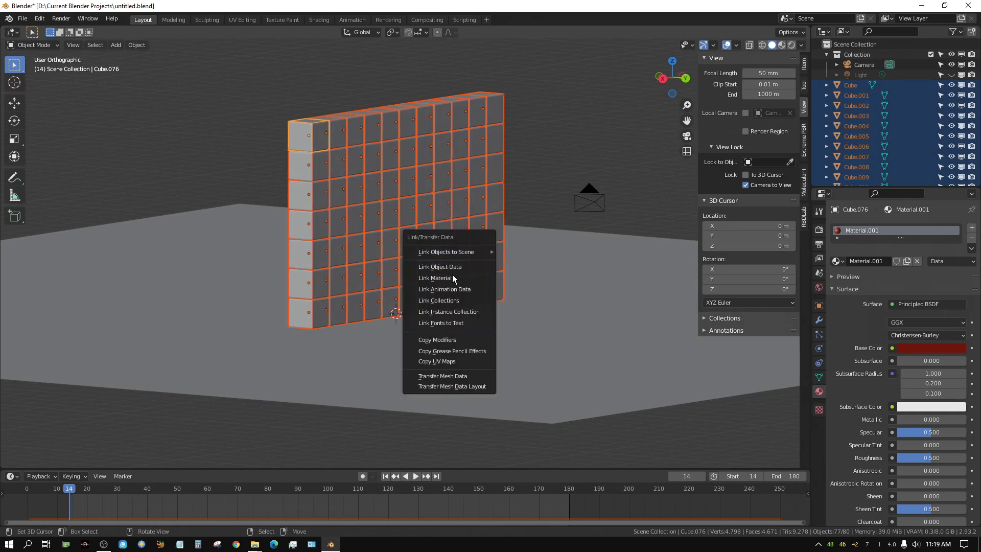
left_click(446, 279)
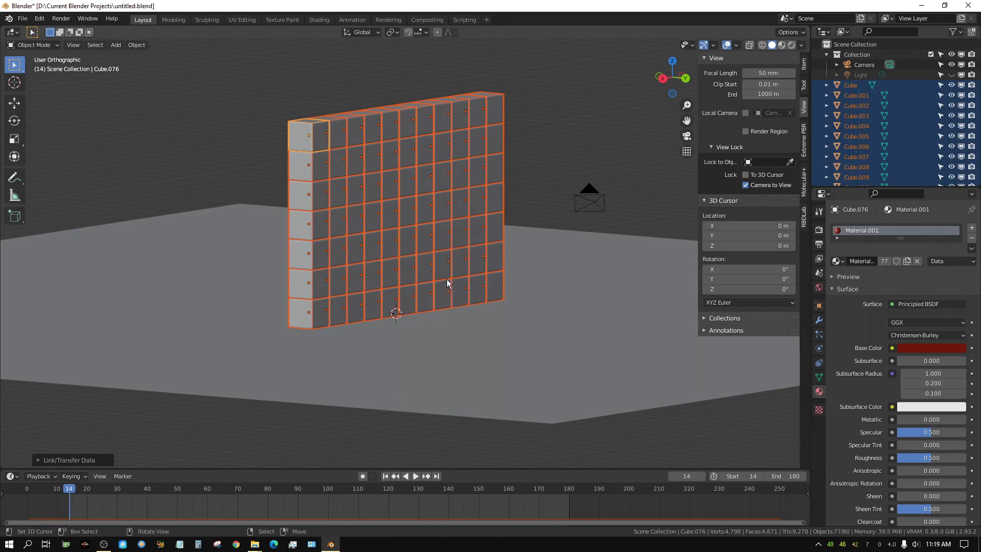
left_click(408, 205)
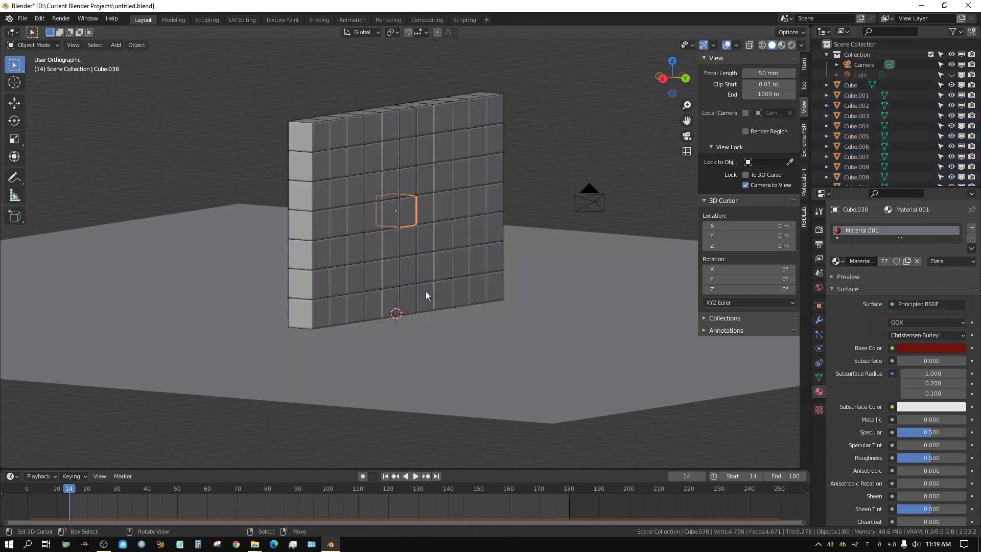
- Return to the camera view and delete the Light object from the scene
key("KP_0")
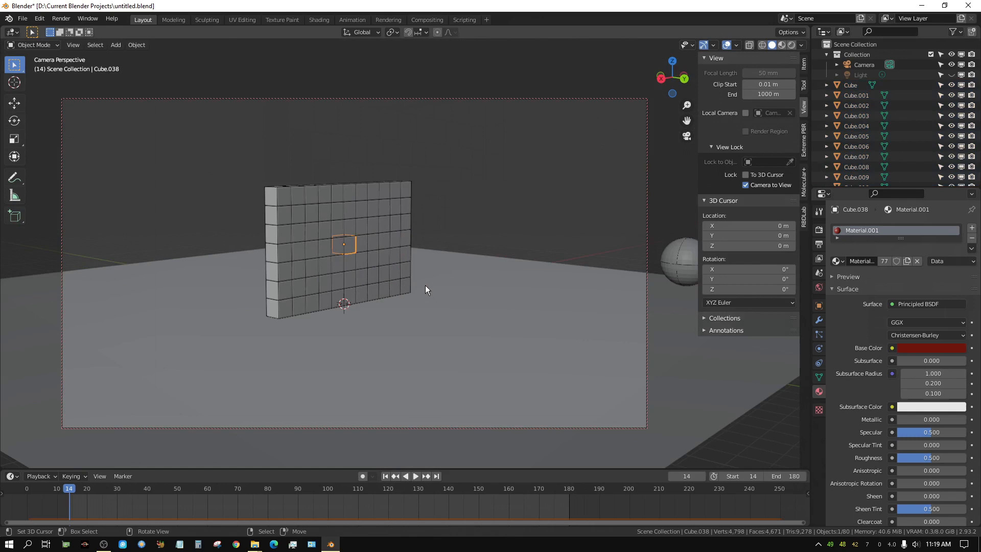
left_click(861, 76)
right_click(860, 72)
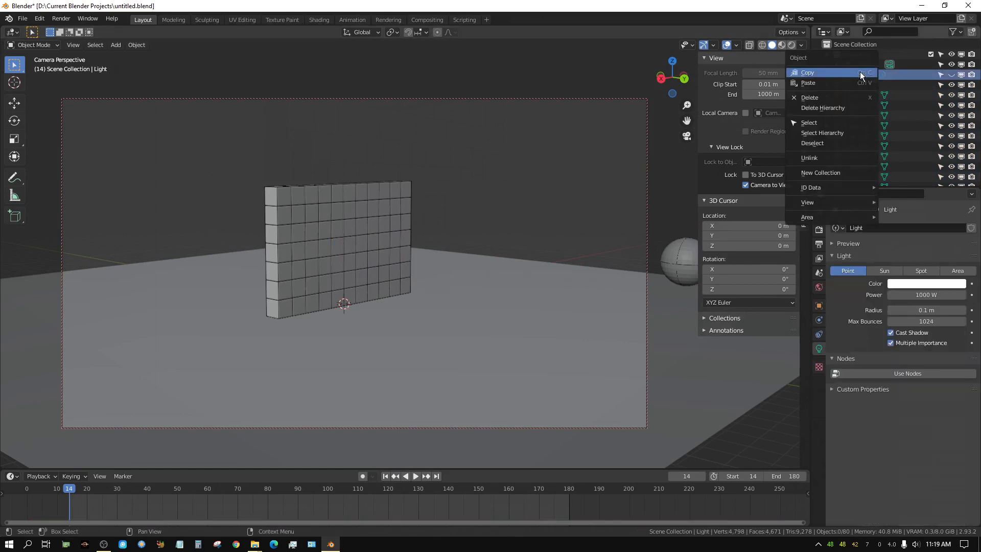
left_click(820, 99)
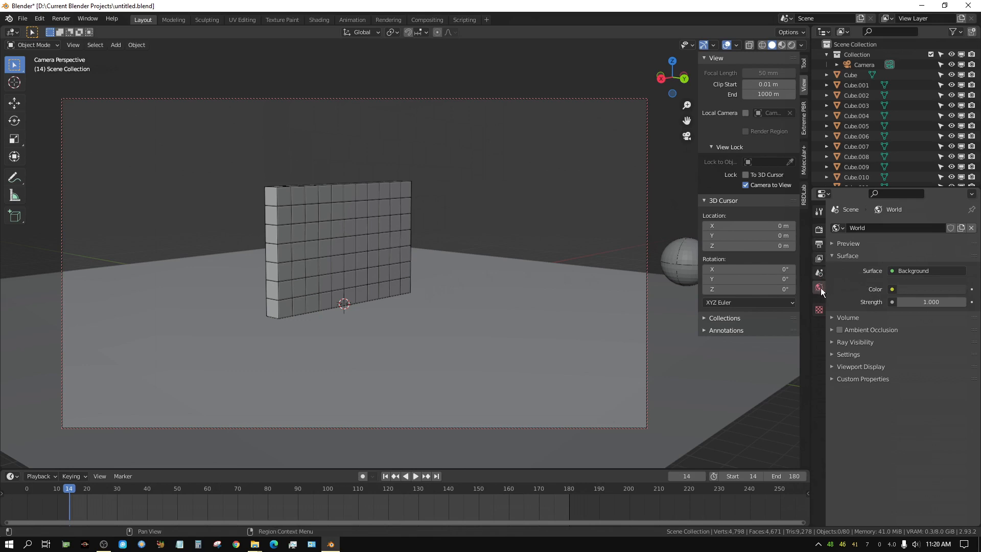
- Use an Environment Texture for the world color and load colorful_studio_4k.exr from the Assets backup folder on drive E
left_click(892, 290)
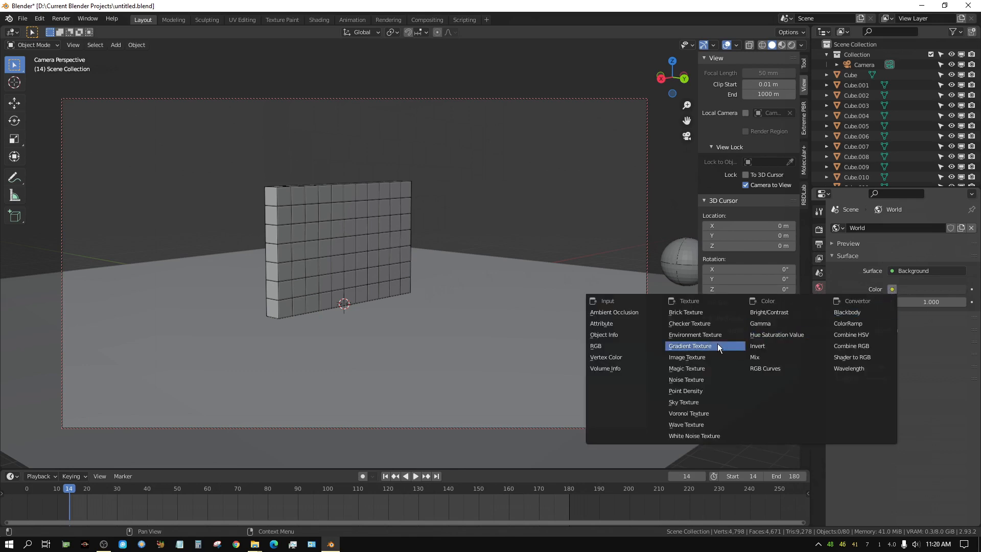
left_click(691, 335)
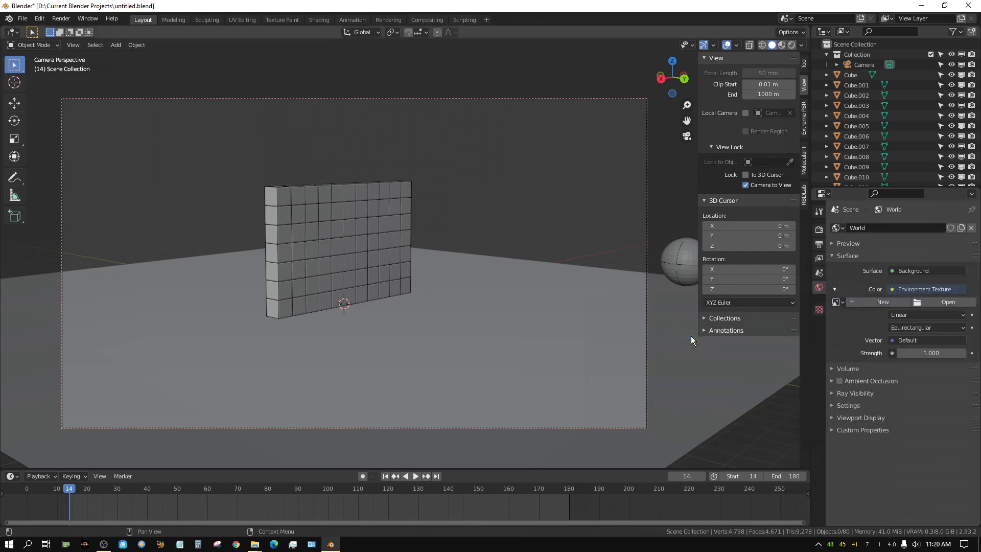
left_click(948, 300)
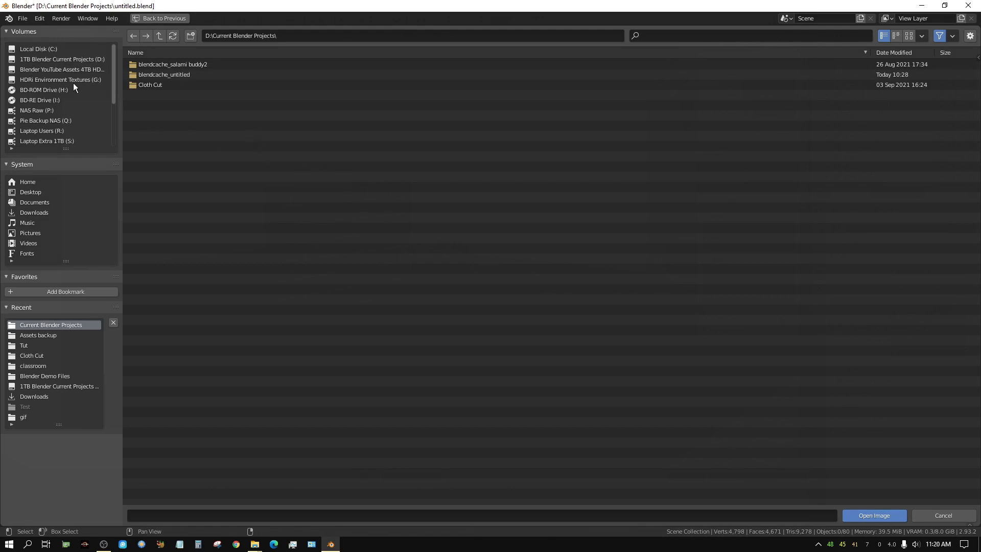
left_click(54, 68)
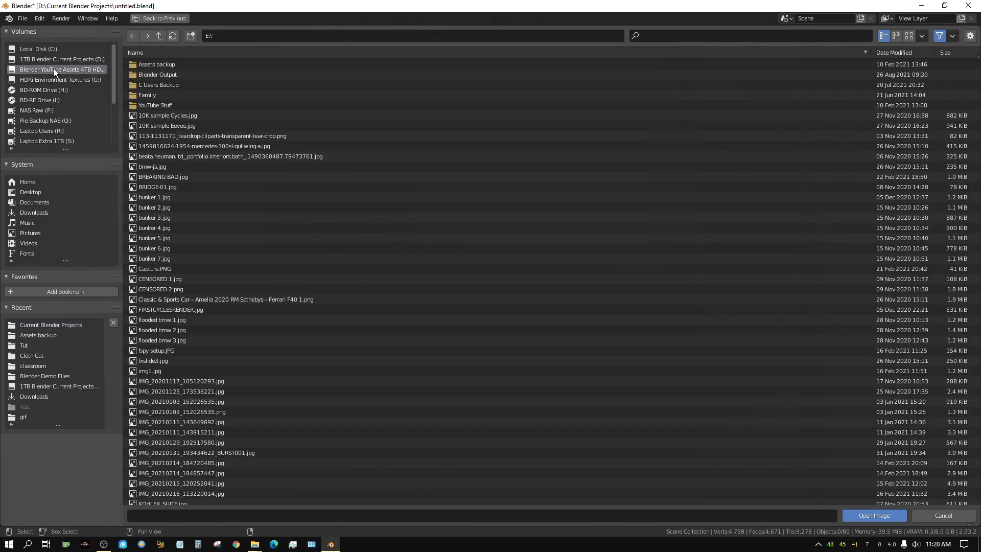
left_click(151, 60)
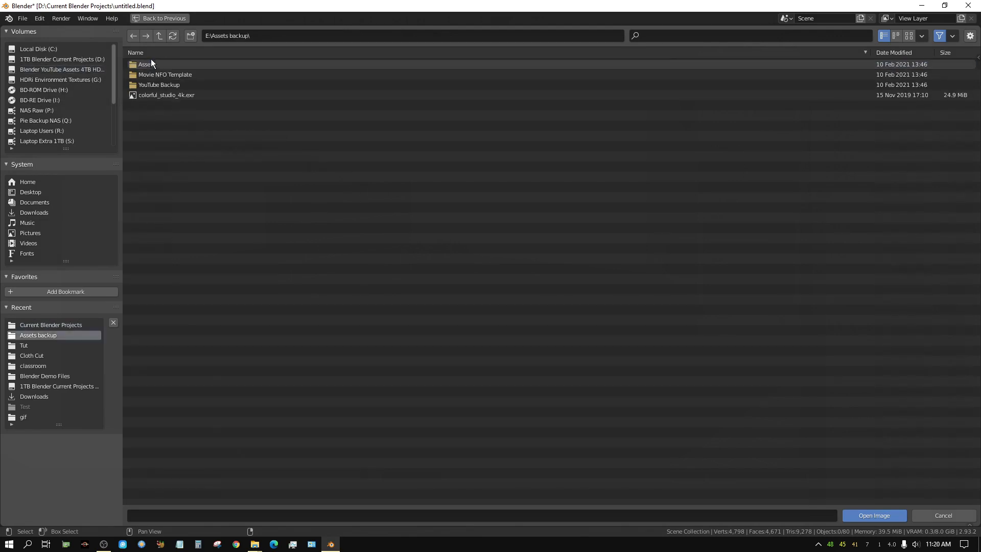
left_click(150, 96)
left_click(874, 516)
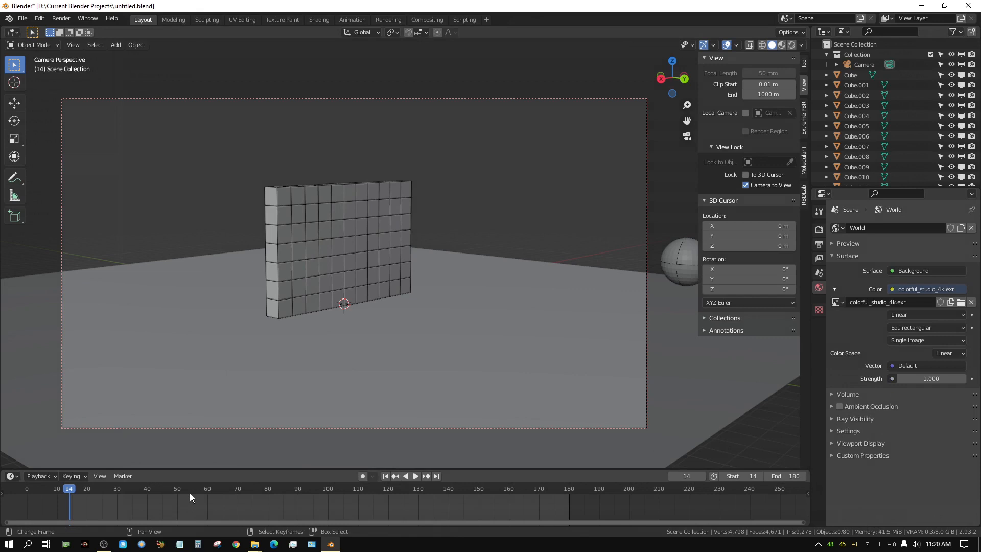
- Play the animation to frame 27 and enable the NVIDIA GeForce RTX 3070 as an OptiX render device in the preferences
key("space")
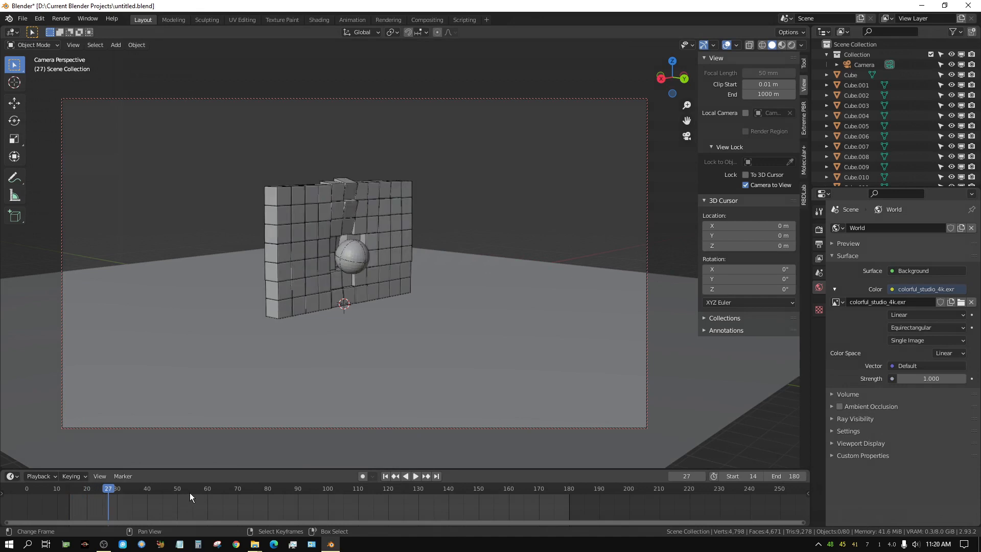
left_click(40, 18)
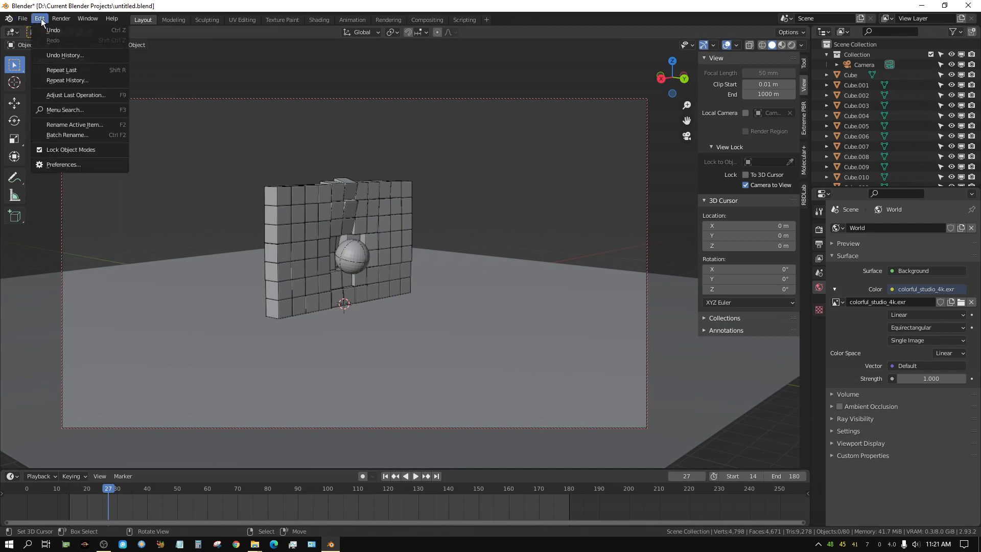
left_click(81, 164)
left_click(32, 185)
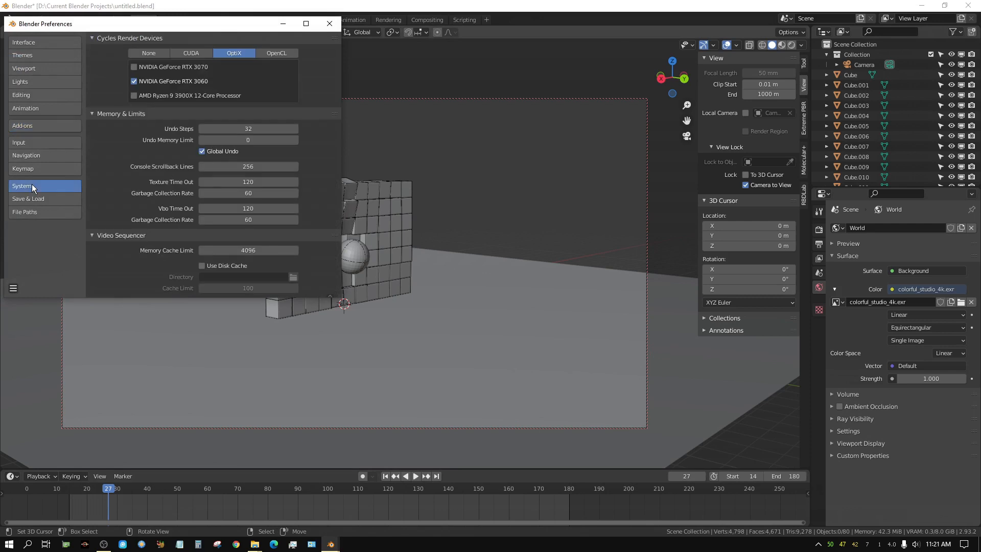
left_click(134, 67)
left_click(329, 23)
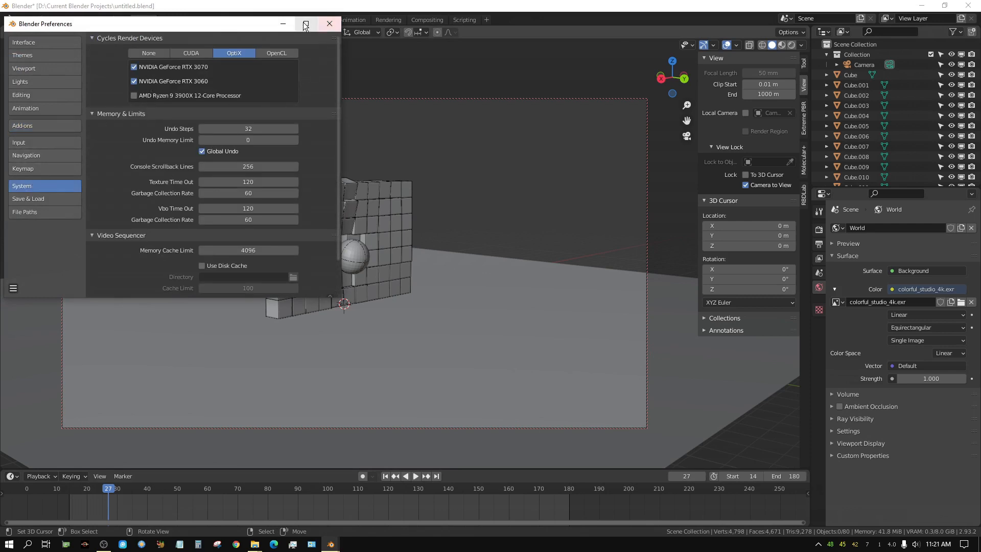
- Render a still image of the current frame to examine the look, and return to the 3D Viewport
left_click(62, 18)
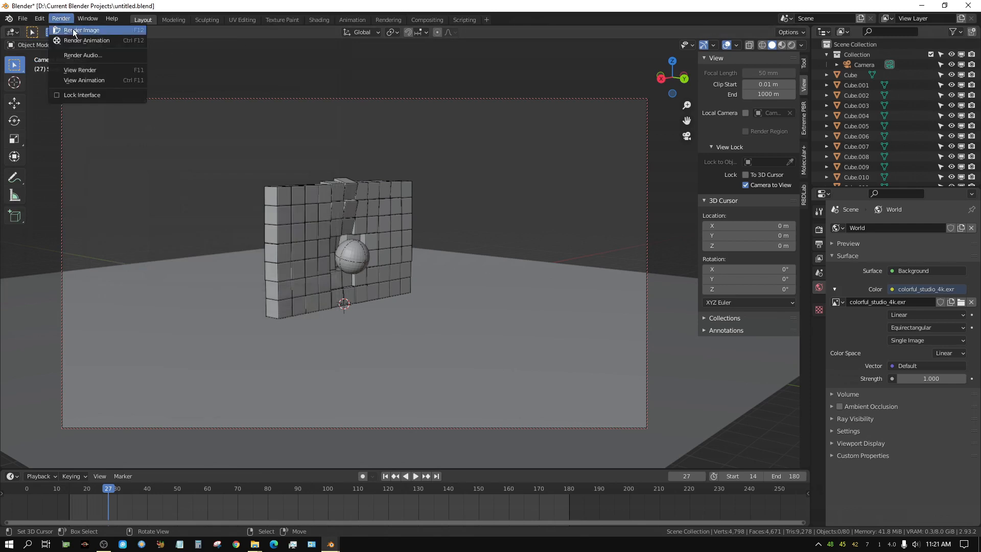
left_click(72, 30)
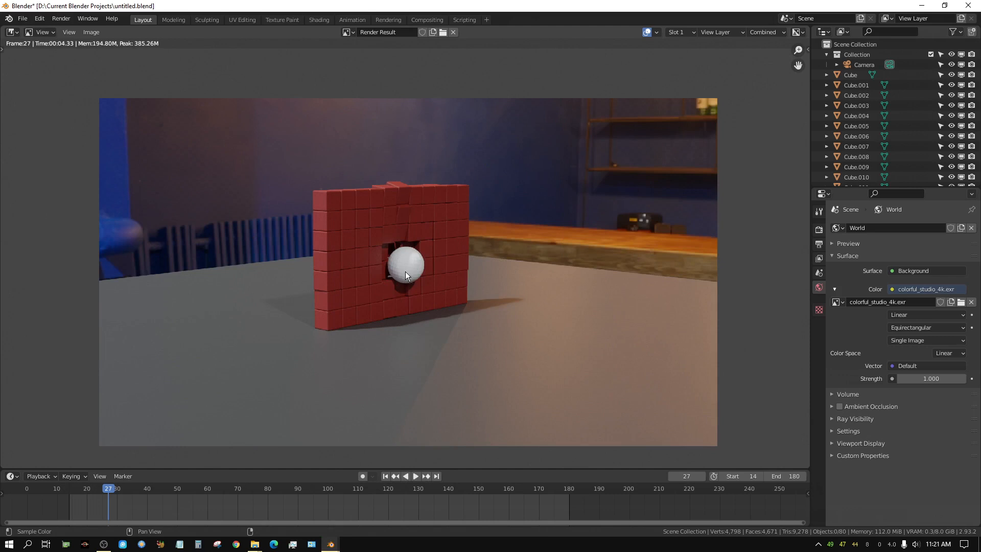
left_click(18, 34)
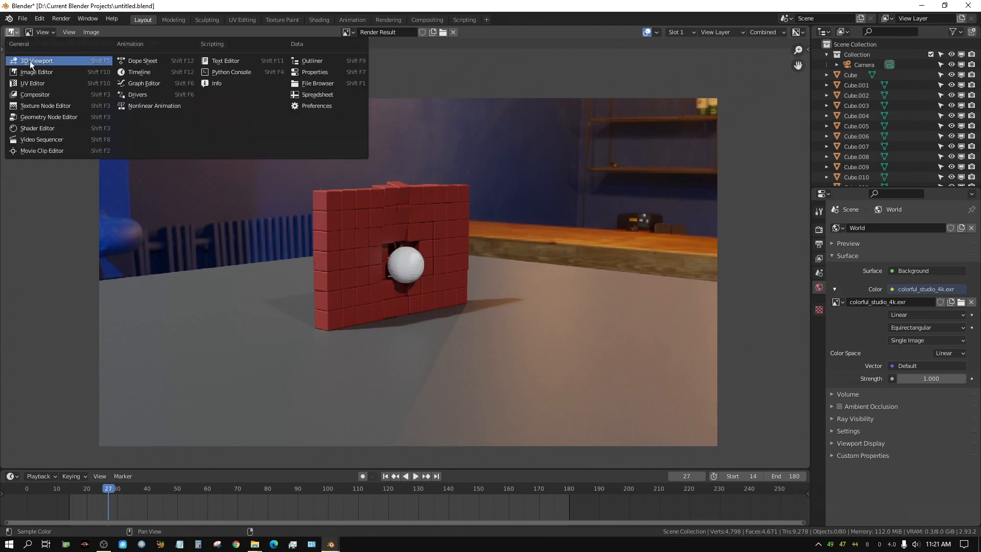
left_click(30, 61)
- Give the sphere a new material with an orange base color and Metallic 1.000, and shade the sphere smooth
left_click(351, 257)
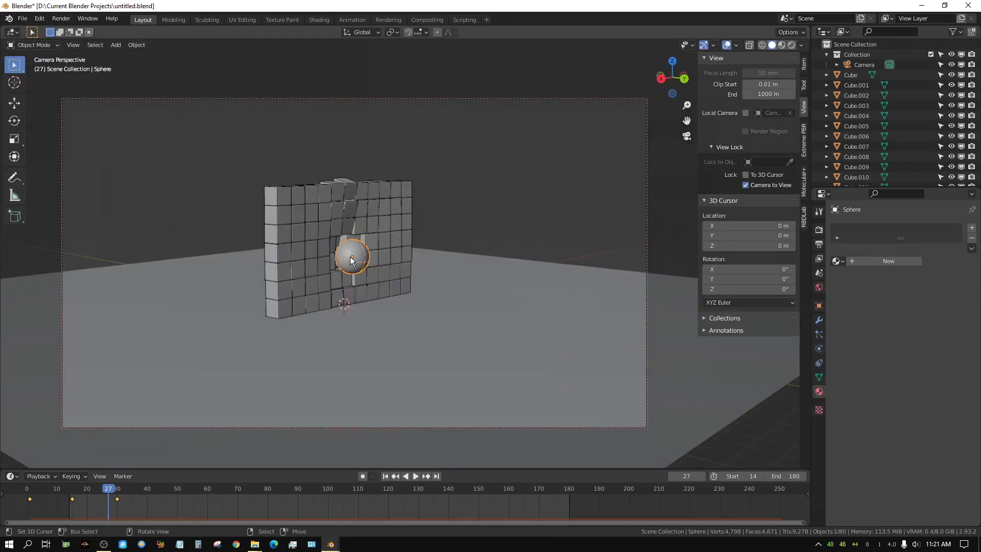
left_click(883, 261)
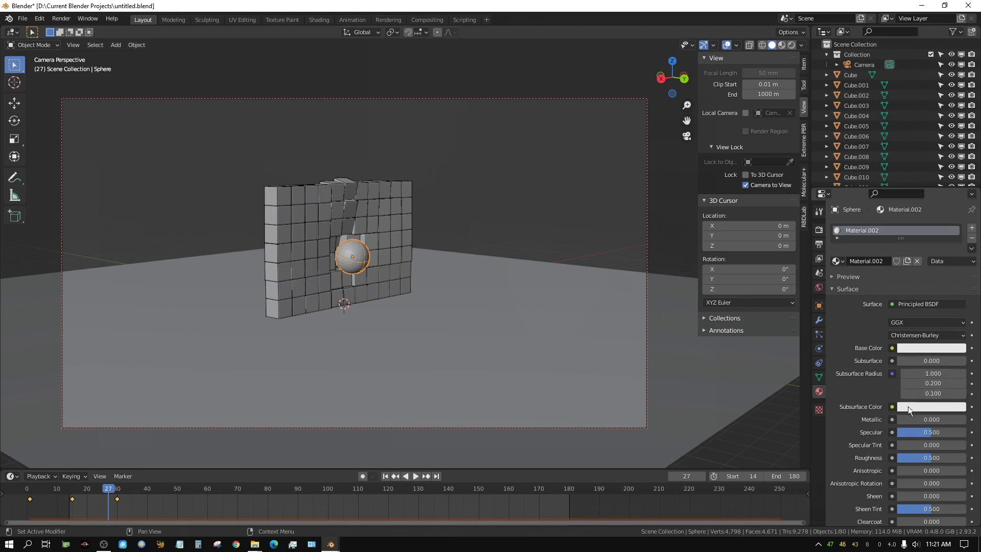
left_click_drag(906, 419, 965, 419)
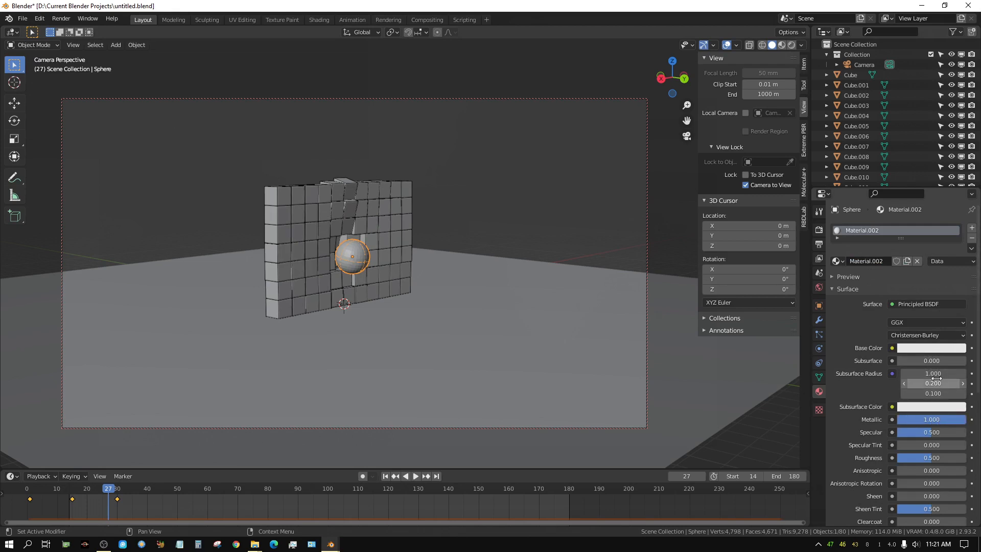
left_click(929, 346)
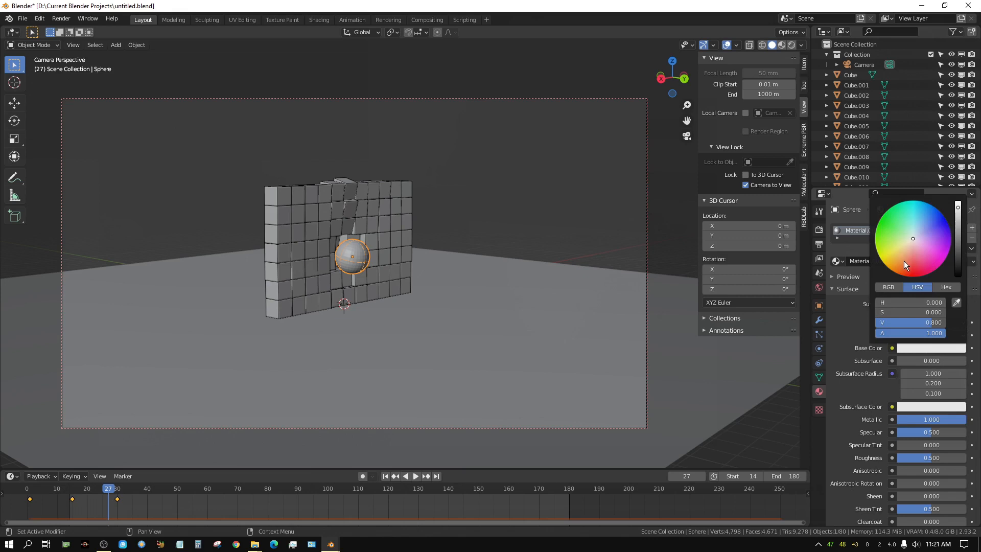
left_click_drag(903, 261, 898, 266)
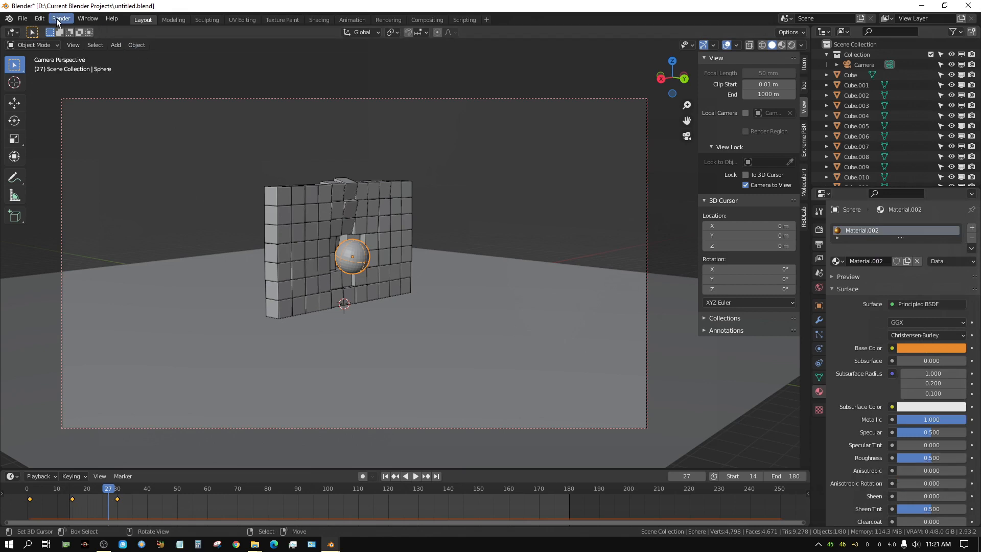
left_click(134, 45)
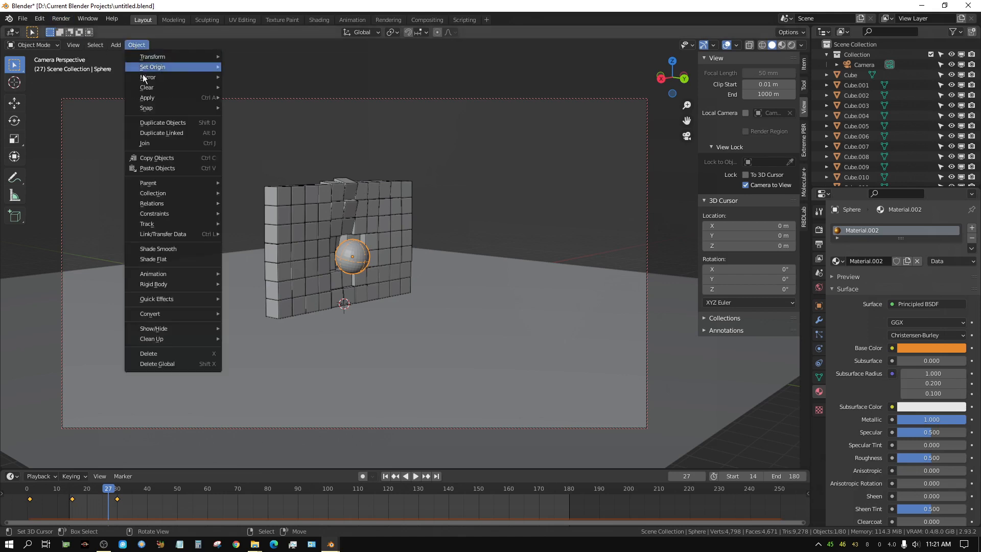
left_click(160, 249)
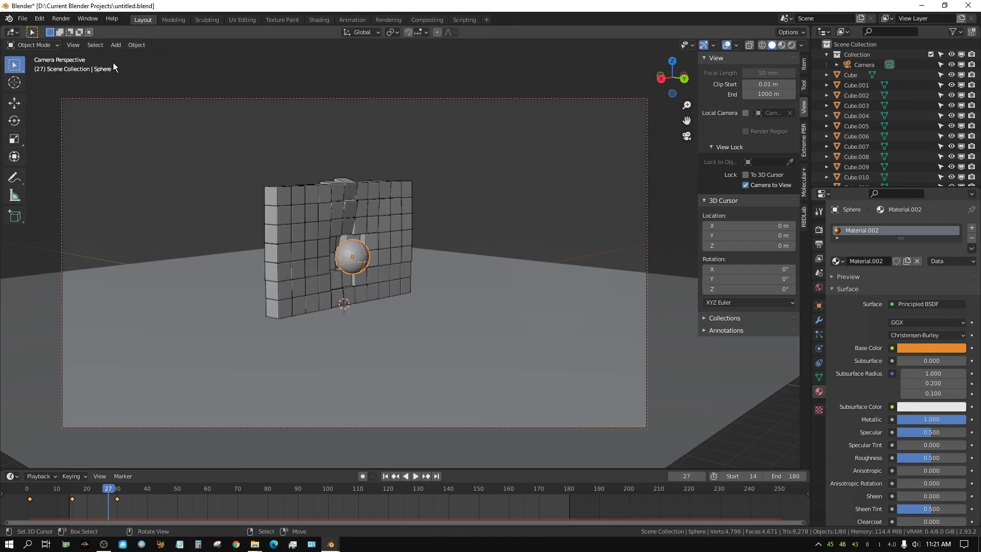
- Render a still image to examine the sphere's metallic material, and return to the 3D Viewport
left_click(63, 18)
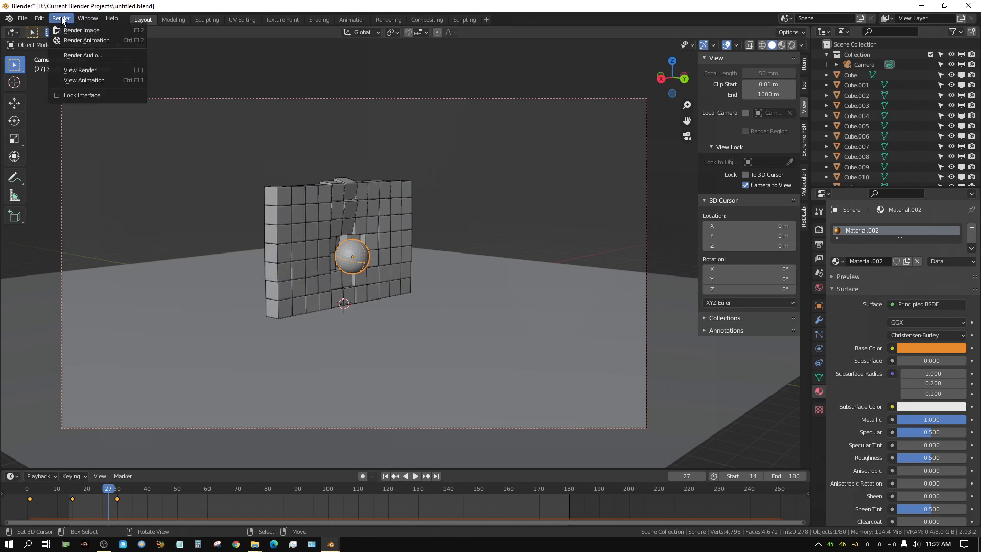
left_click(72, 32)
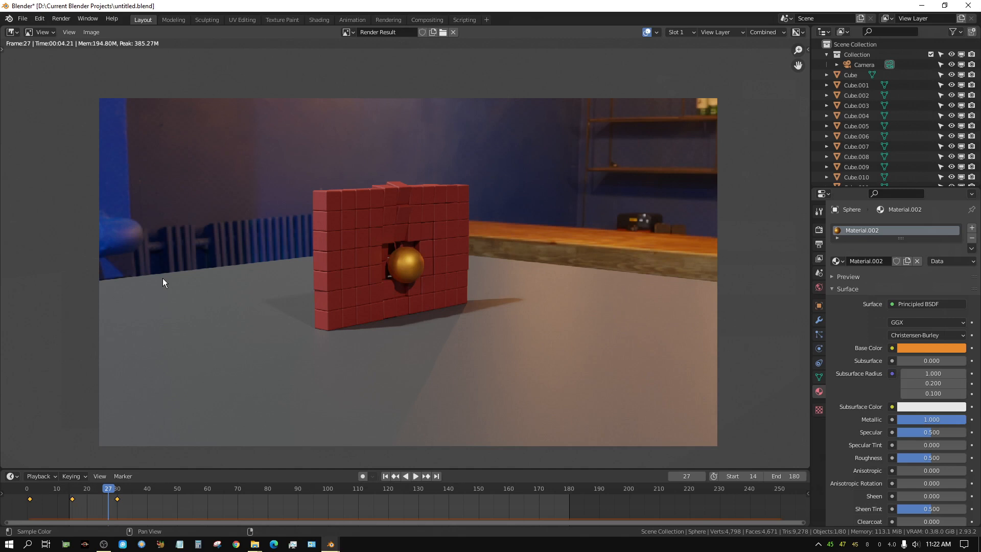
left_click(20, 33)
left_click(21, 50)
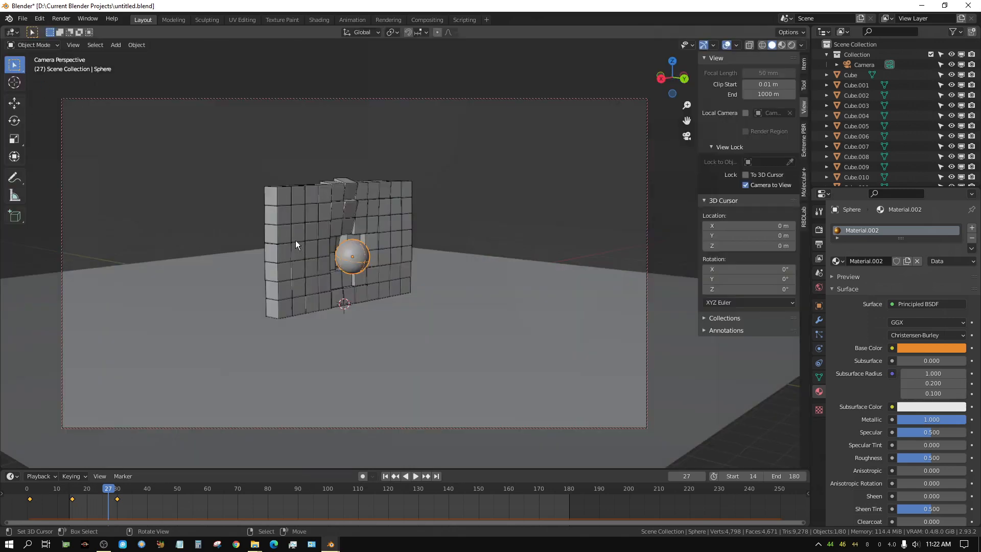
- Select the camera in the top view and enable Limits in its viewport display
key("KP_7")
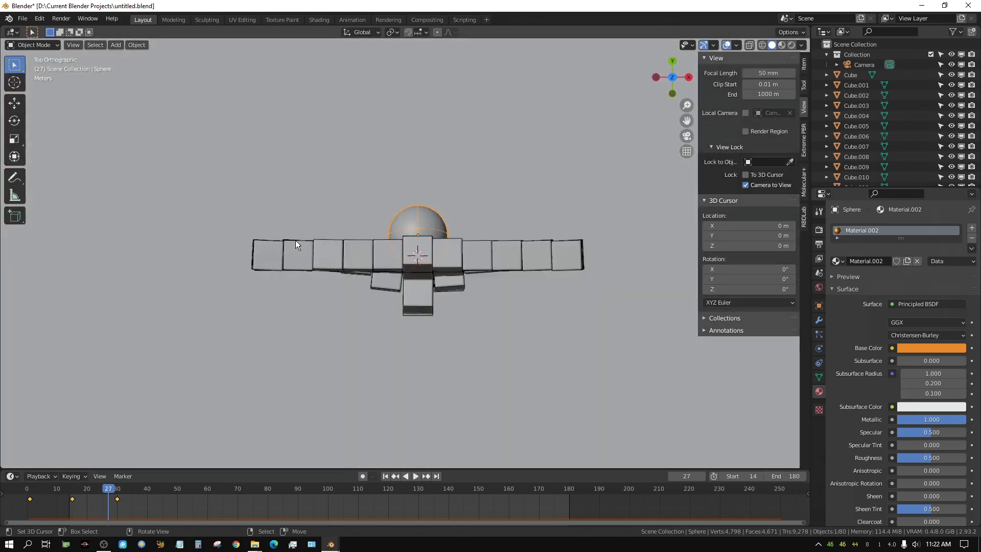
scroll(295, 240, "down", 10)
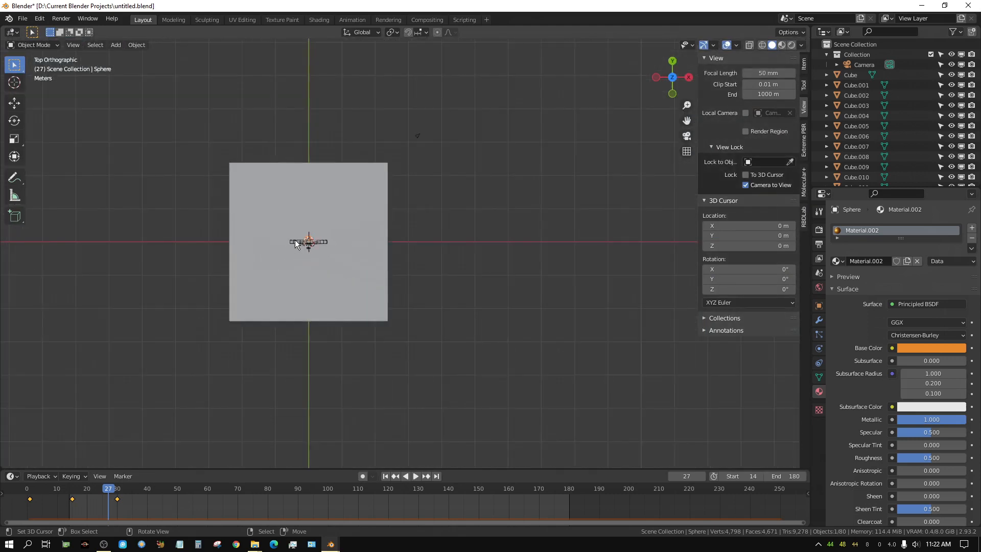
left_click(418, 136)
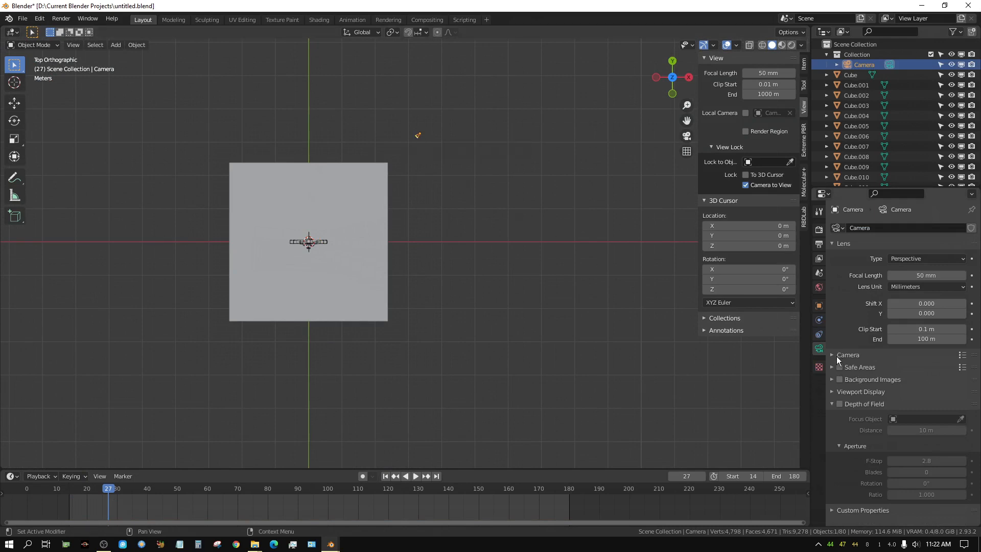
left_click(832, 391)
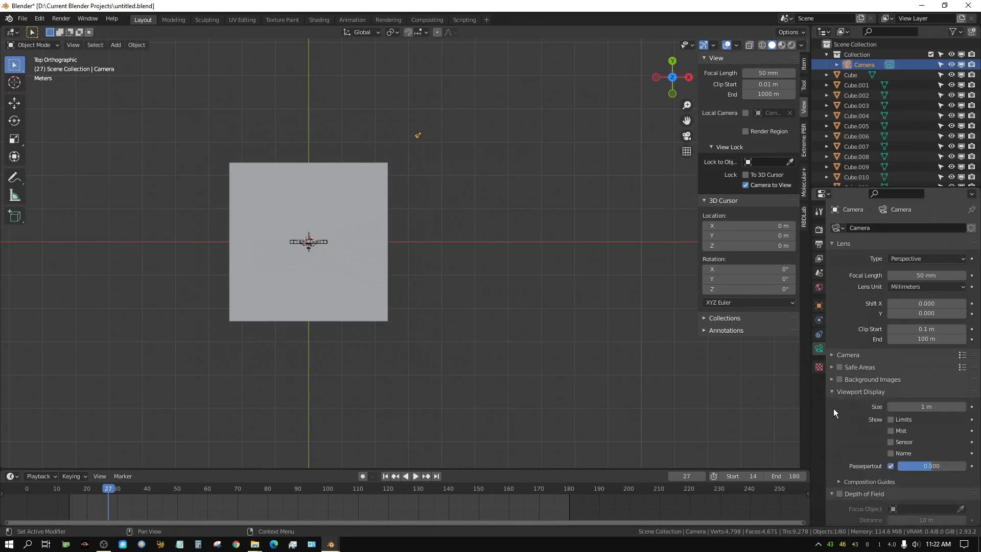
left_click(891, 420)
scroll(416, 195, "up", 3)
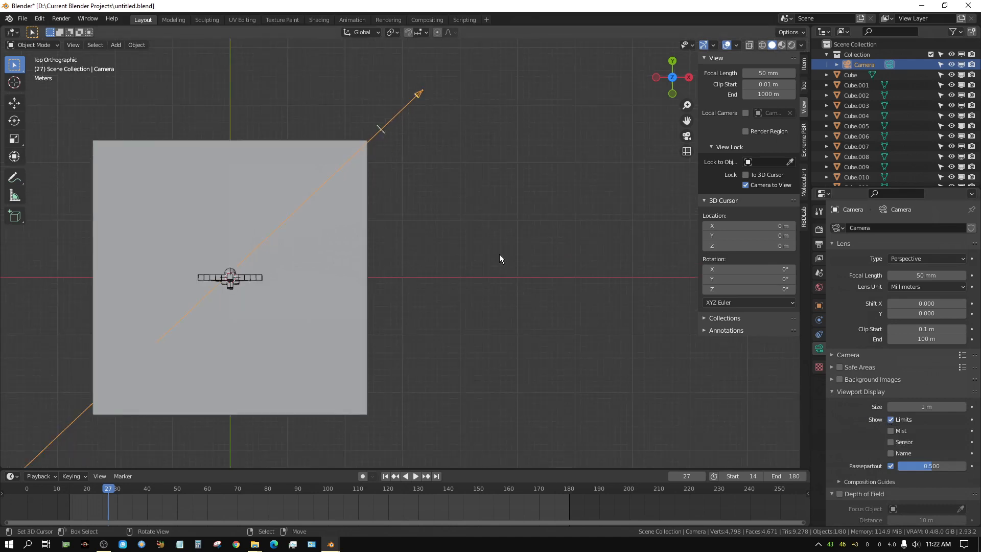
- Enable the camera's Depth of Field with a focus distance of 47 m and an F-Stop of 0.5
left_click(839, 493)
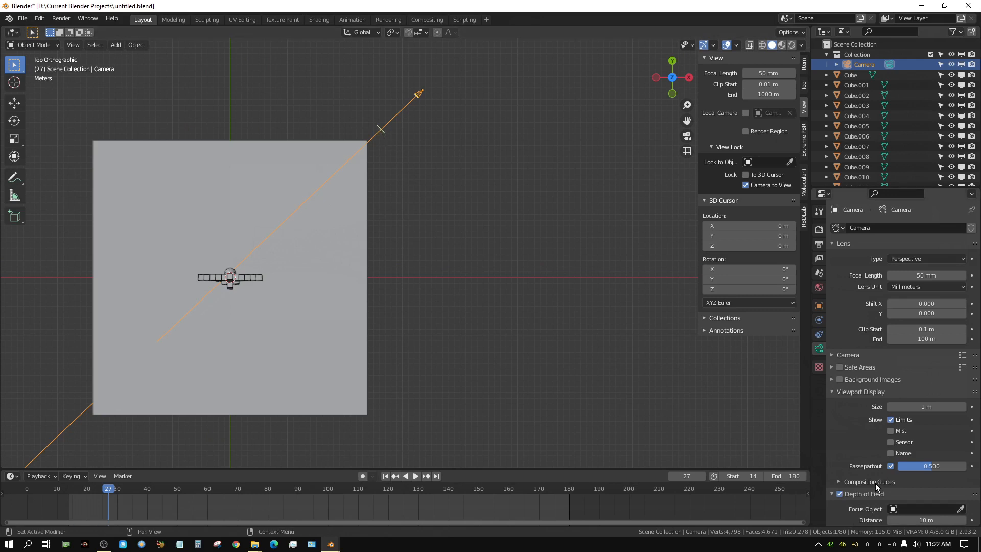
scroll(888, 492, "down", 3)
left_click_drag(919, 459, 944, 459)
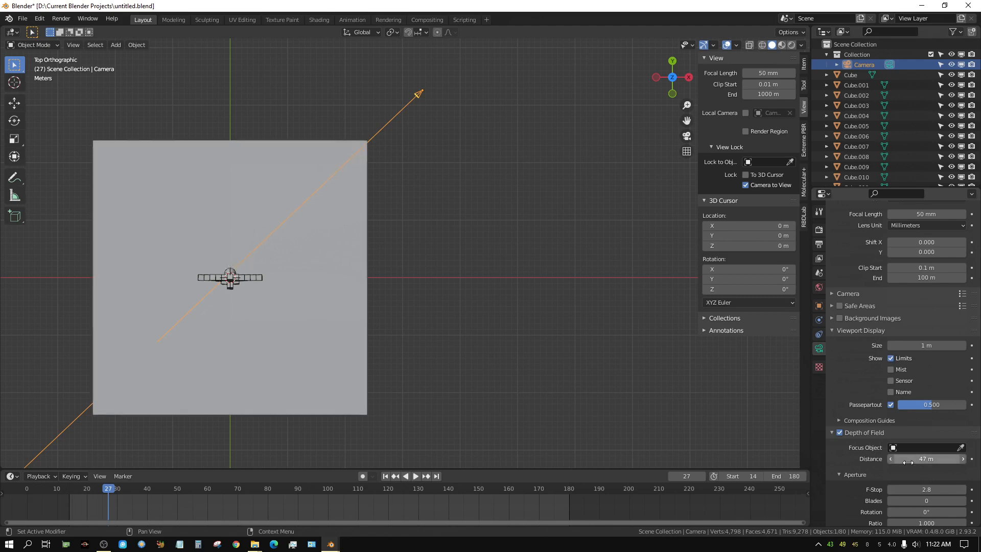
left_click(910, 489)
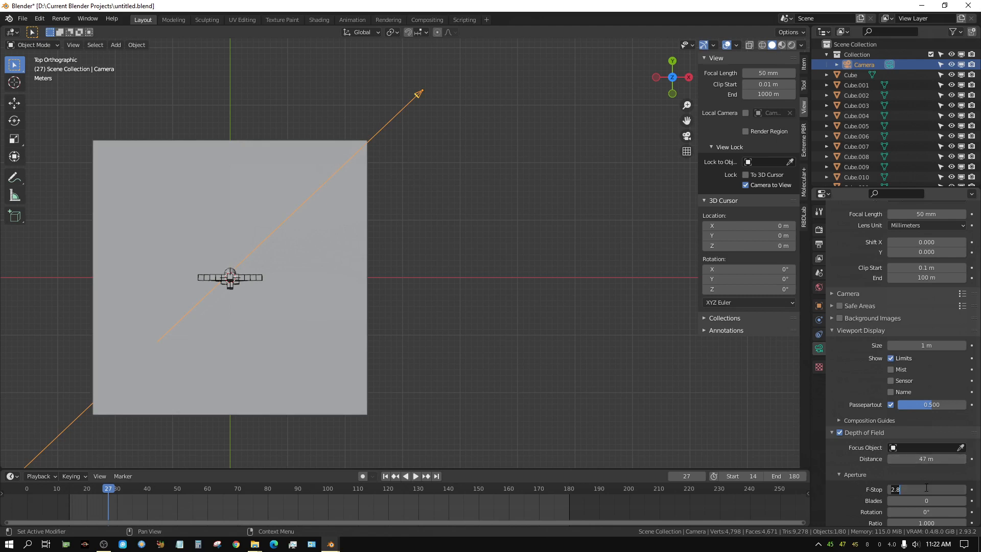
type(".5")
key("Return")
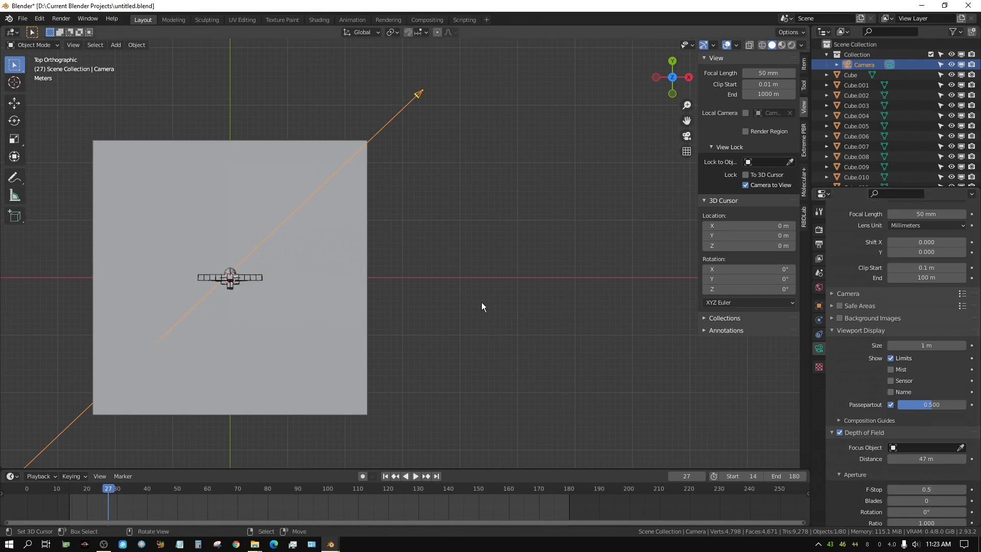
- Return to the camera view and render a still image to examine the depth of field blur
key("KP_0")
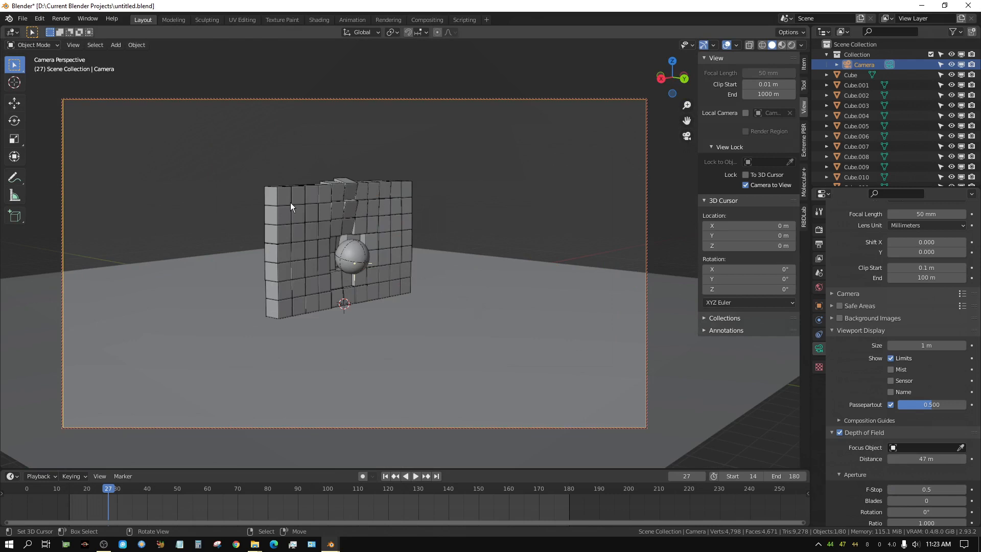
left_click(63, 18)
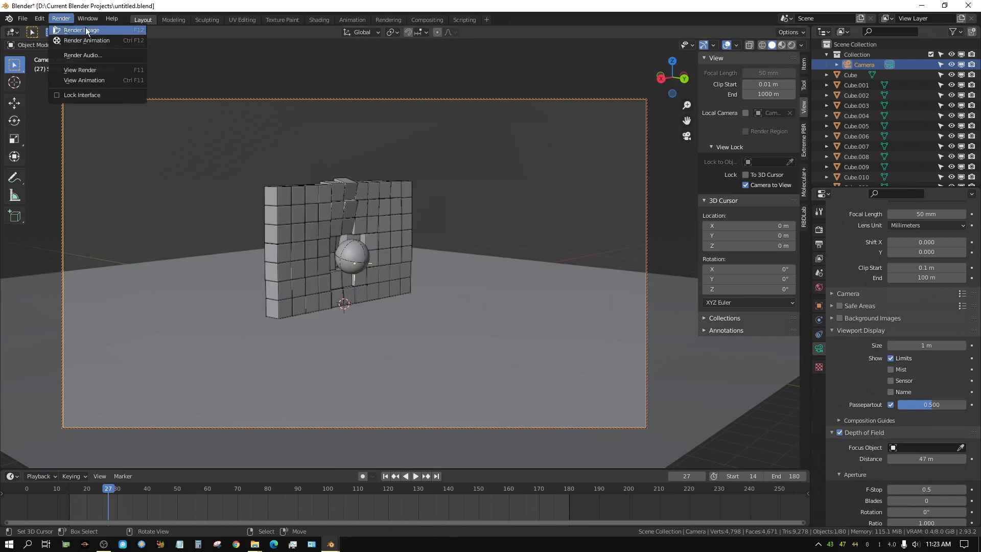
left_click(85, 30)
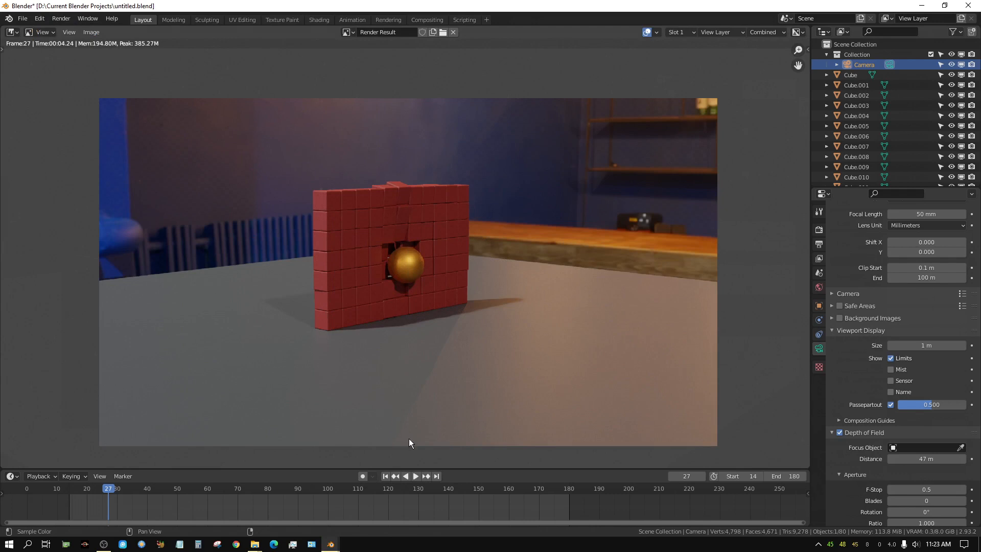
- Set the camera's F-Stop to 0.4 and render the current frame again
double_click(928, 489)
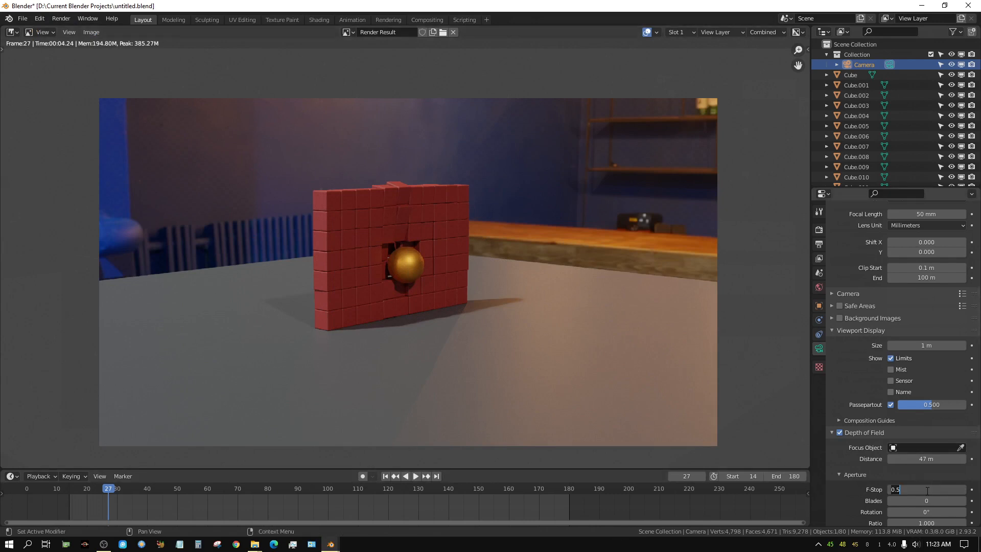
key("BackSpace")
key("BackSpace")
key("BackSpace")
type("0.4")
key("Return")
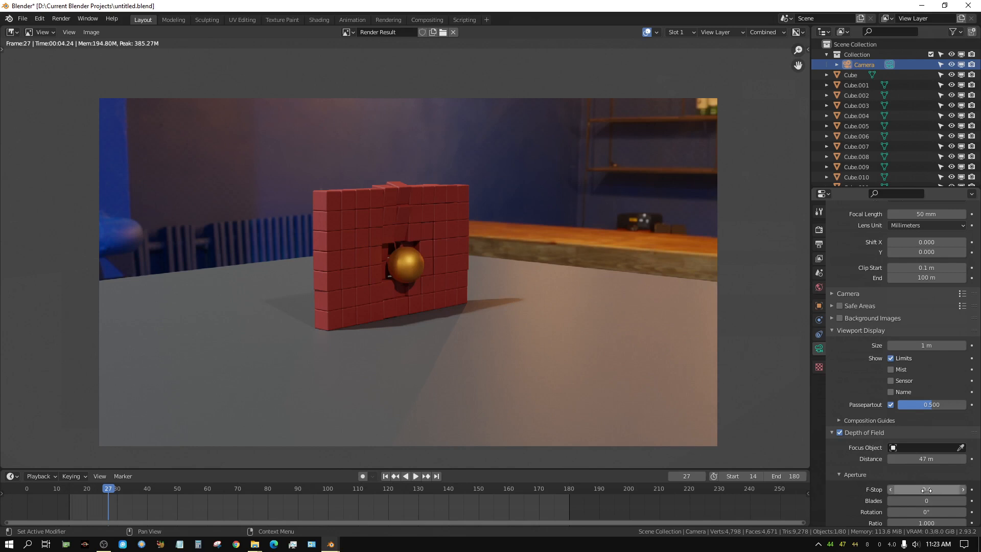
left_click(62, 18)
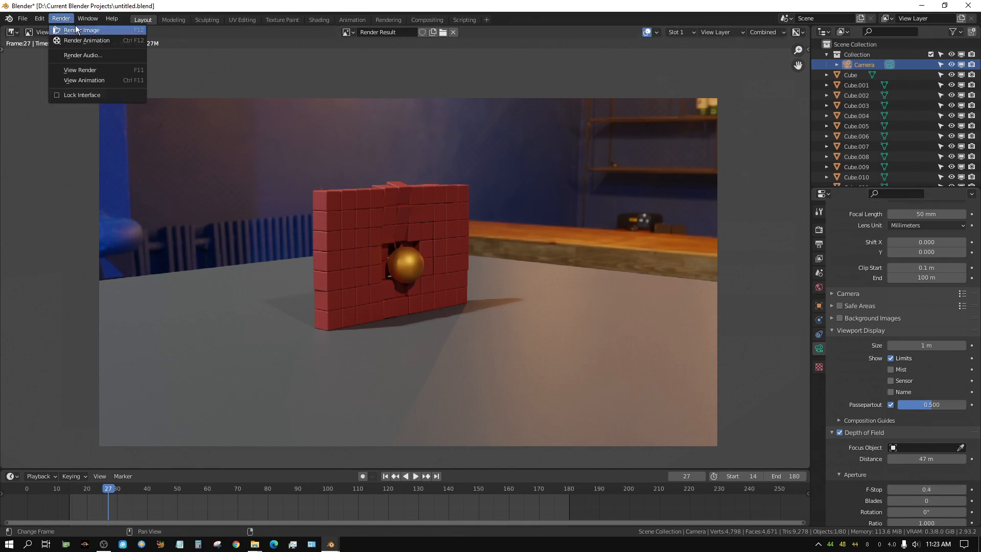
left_click(76, 28)
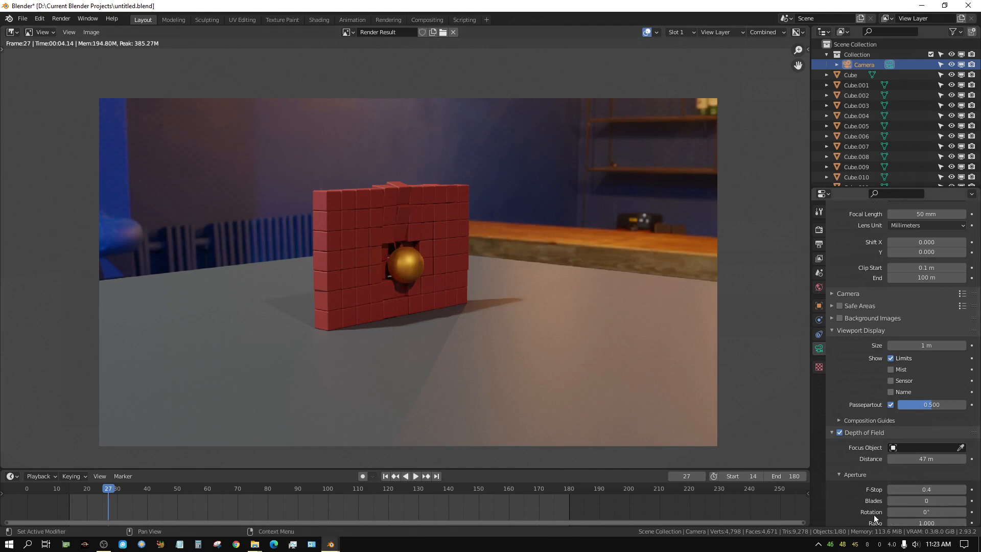
- Set the camera's F-Stop to 0.2 and re-render the current frame to check the background blur
left_click(915, 489)
type("0.4")
key("BackSpace")
type("2")
key("Return")
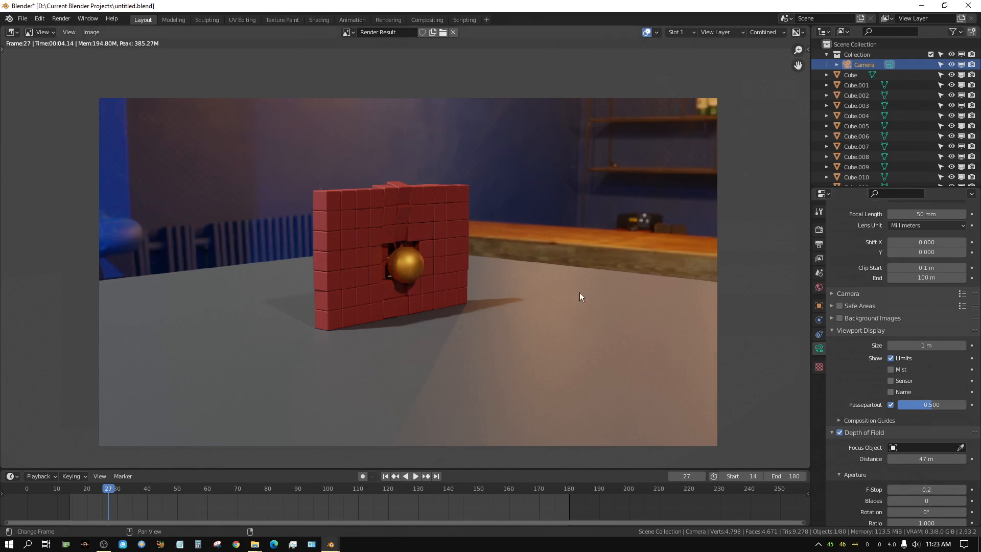
left_click(57, 18)
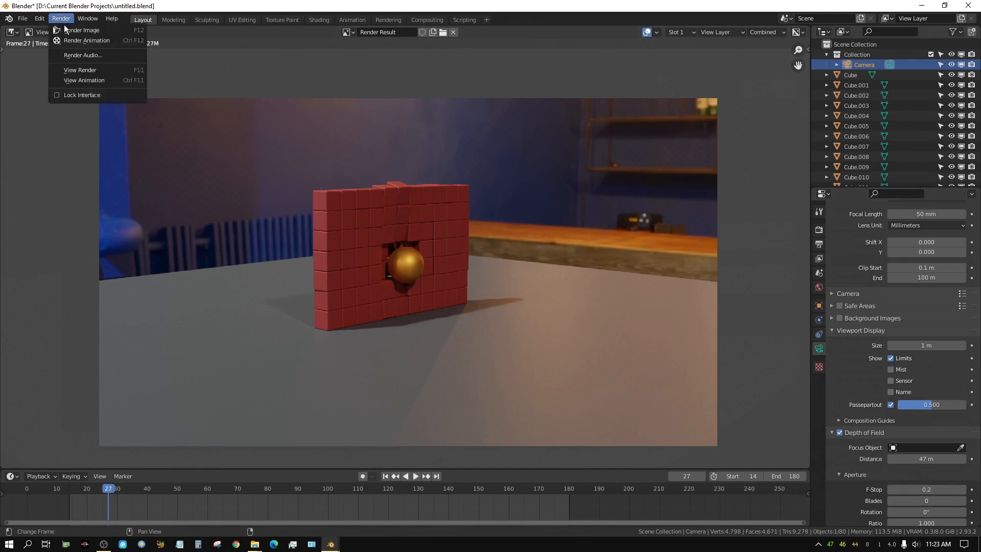
left_click(67, 31)
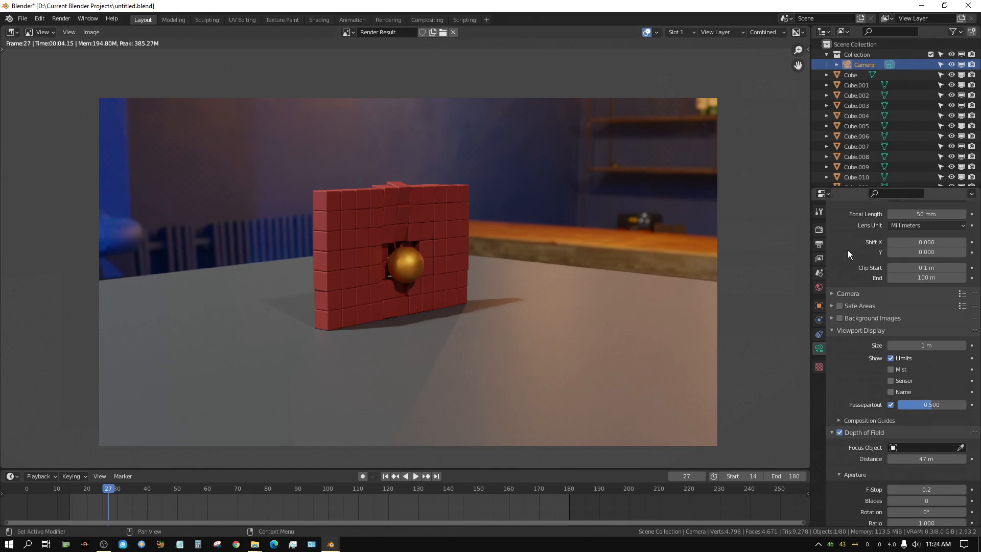
- Create a folder named wall in D:\Blender Output and set it as the render output path
left_click(818, 244)
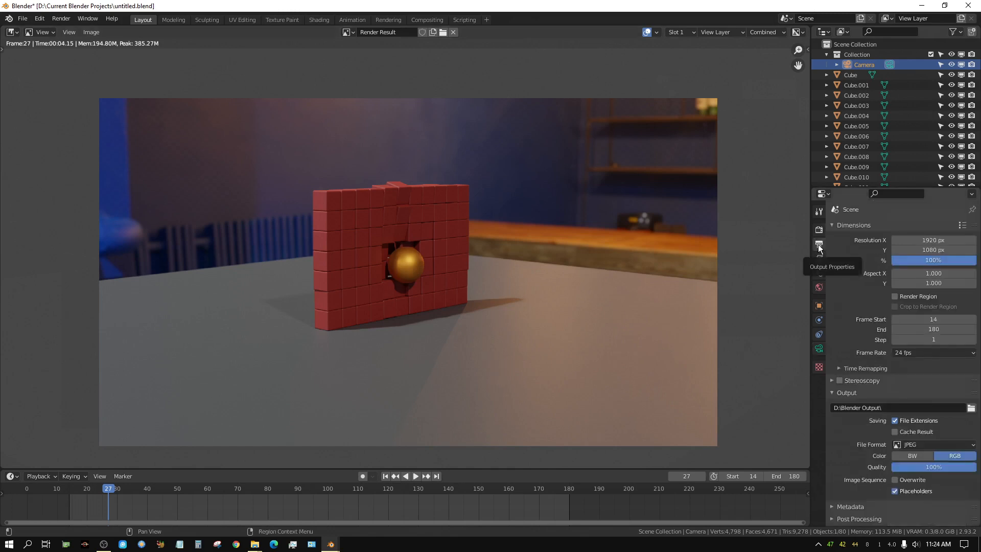
left_click(970, 408)
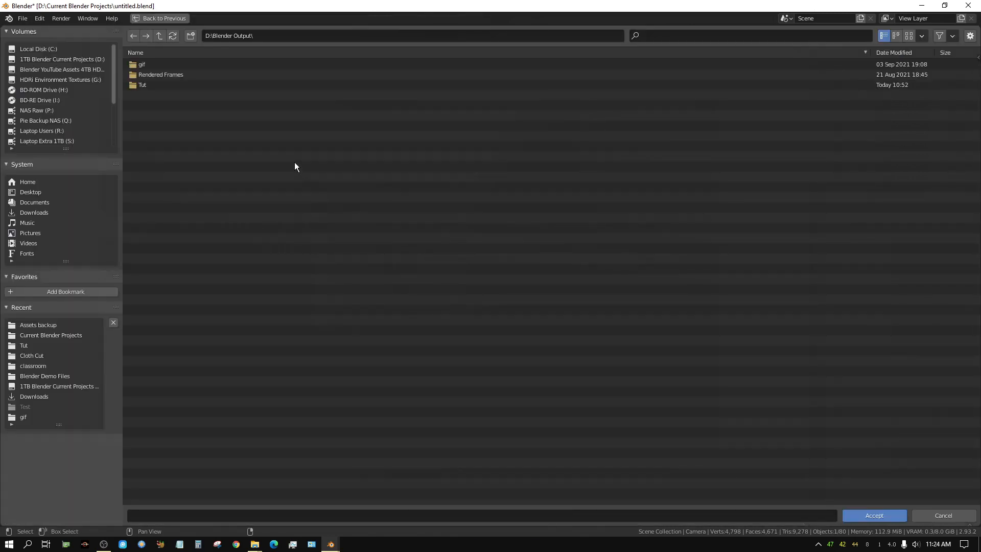
left_click(190, 37)
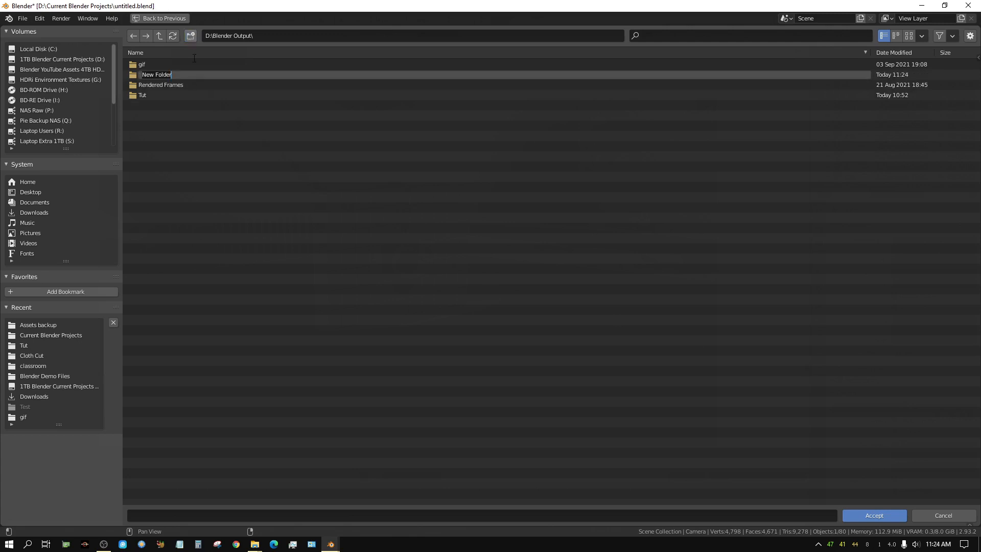
type("wall")
key("Return")
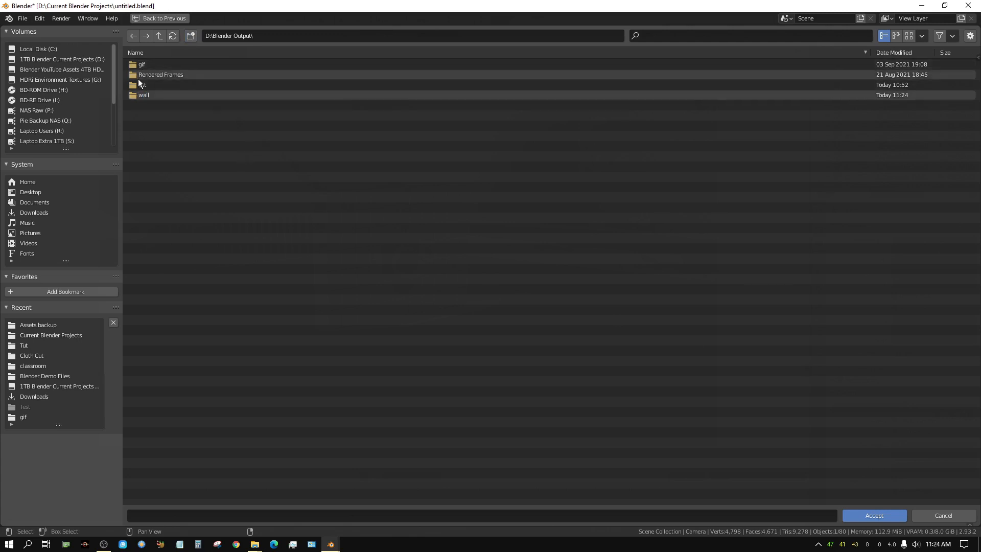
double_click(135, 97)
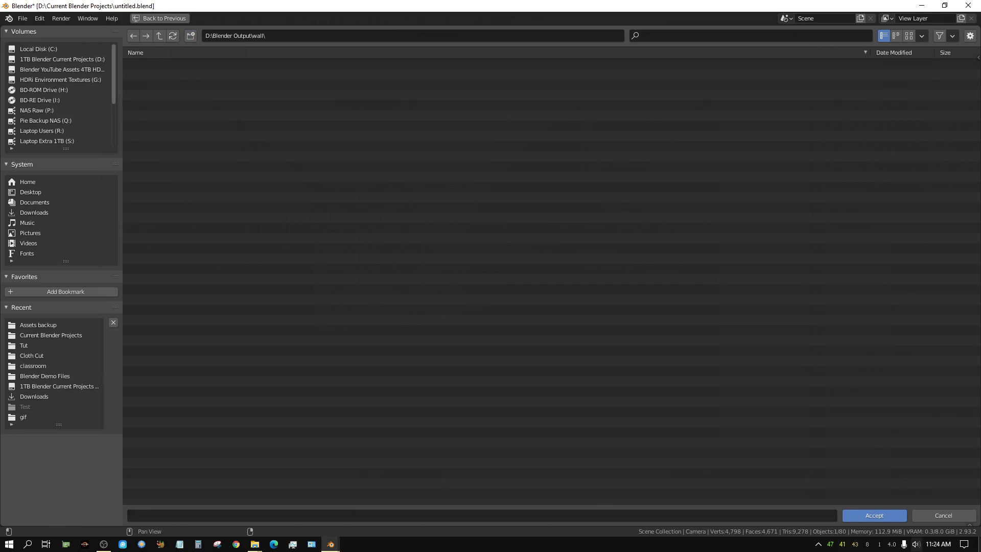
left_click(874, 515)
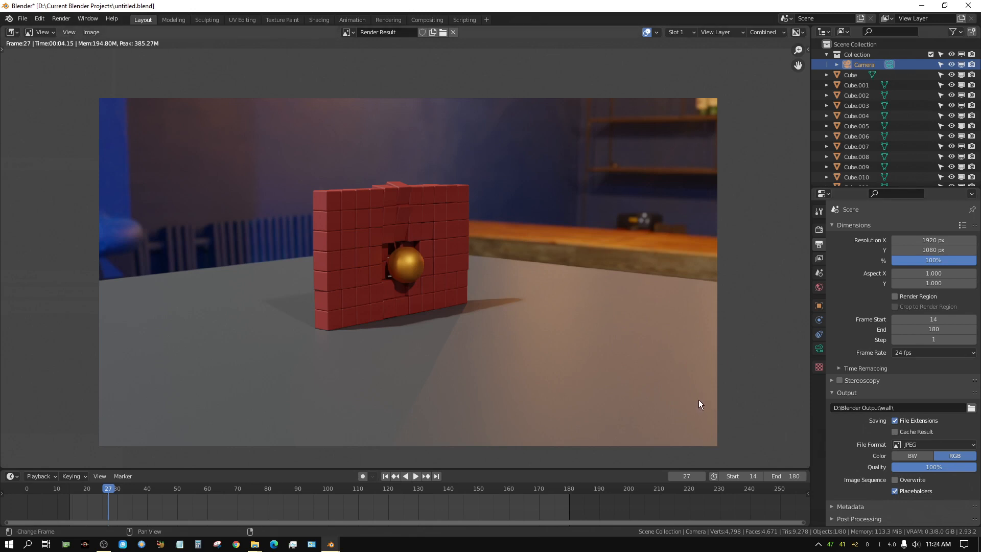
- Enable Placeholders for the image sequence and restrict the Cycles OptiX render devices to the NVIDIA GeForce RTX 3060
left_click(897, 490)
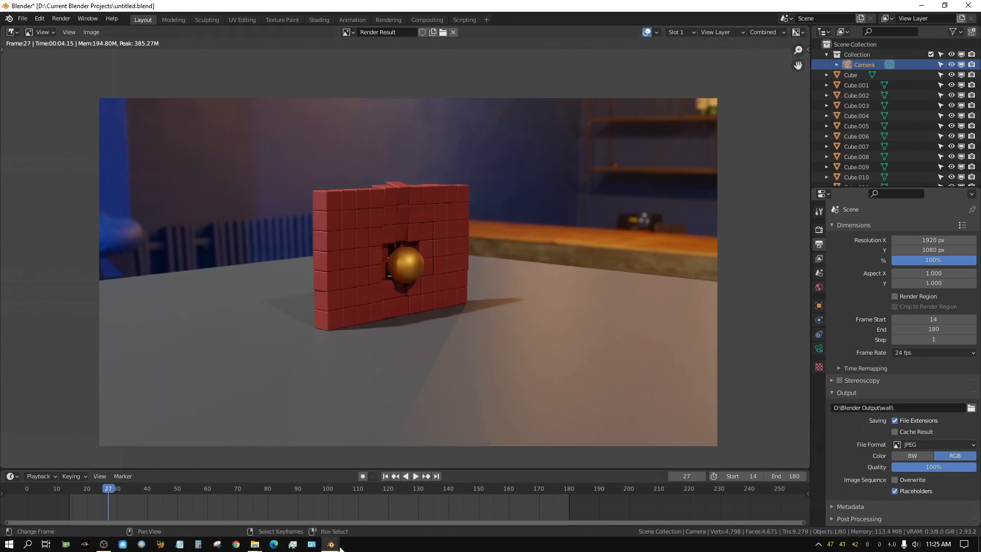
mouse_move(328, 545)
left_click(382, 516)
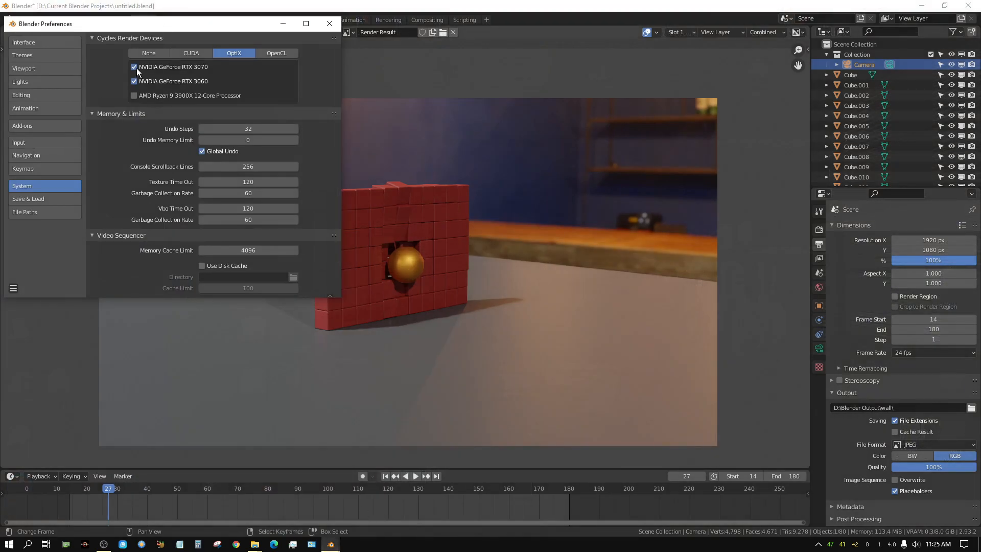
left_click(329, 23)
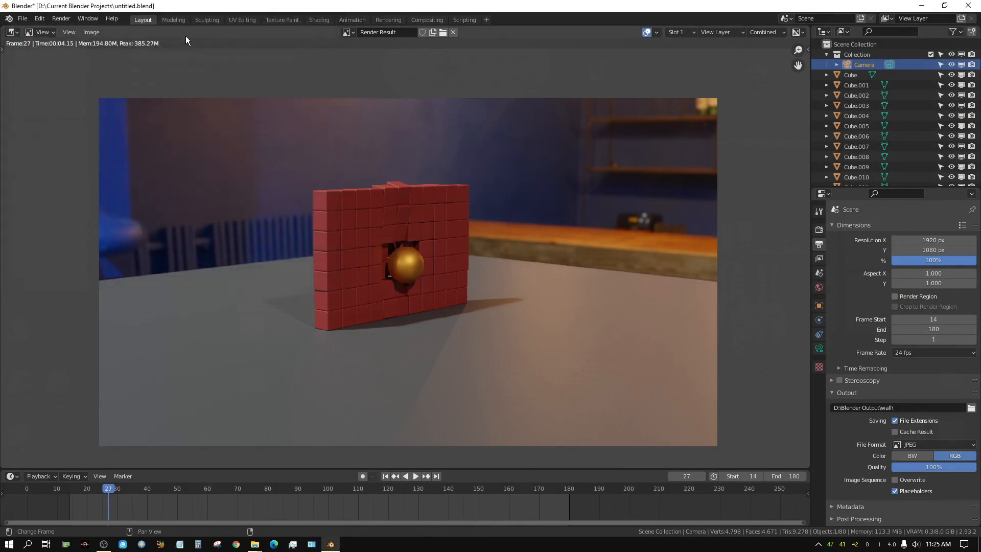
- Save the project file and start rendering the animation
left_click(22, 18)
left_click(36, 85)
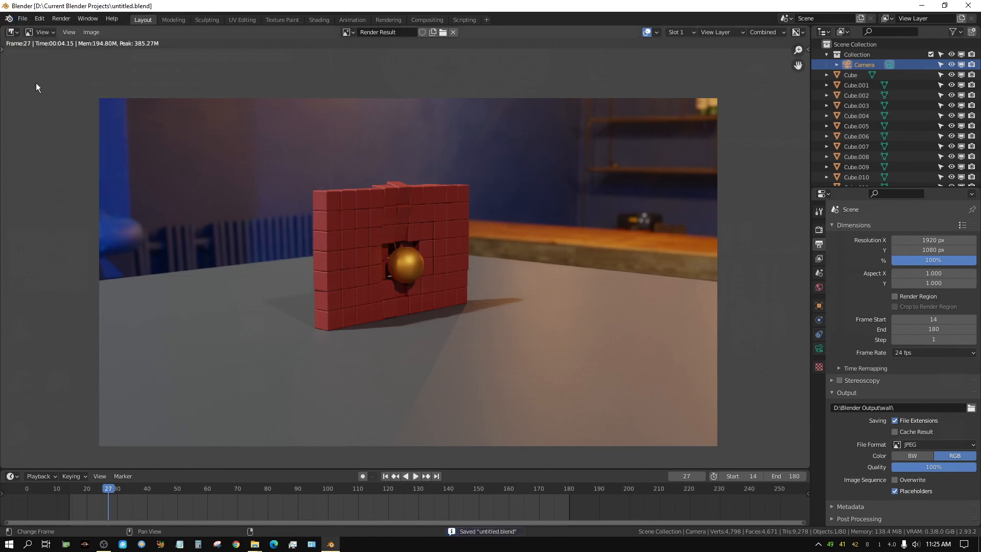
left_click(59, 21)
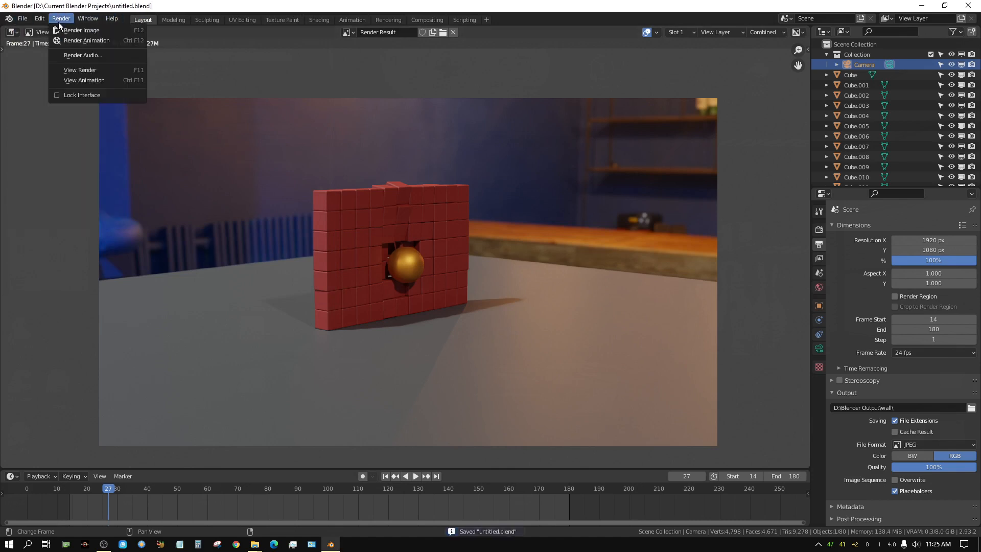
left_click(84, 42)
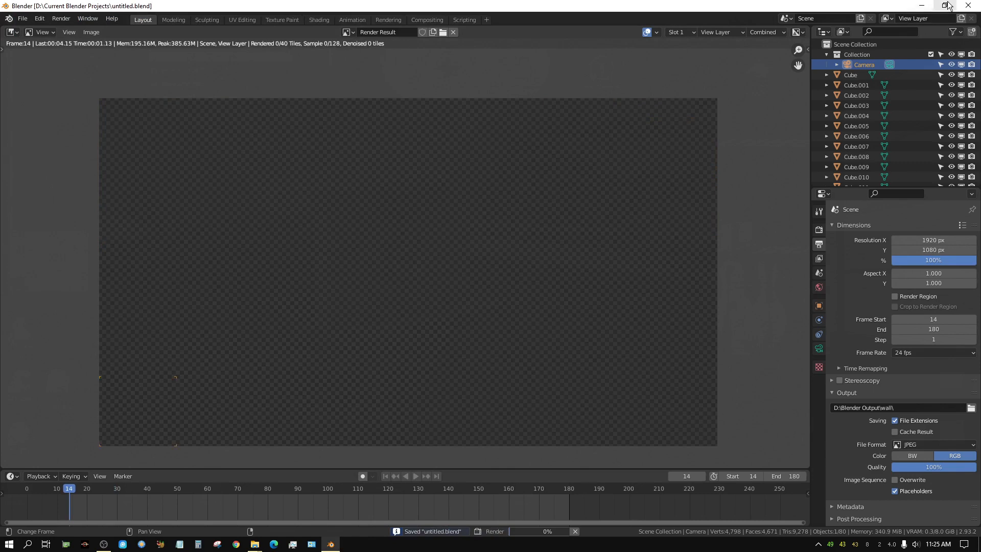
- Shrink the rendering window to the left half of the desktop and fit the render preview inside it
left_click(946, 5)
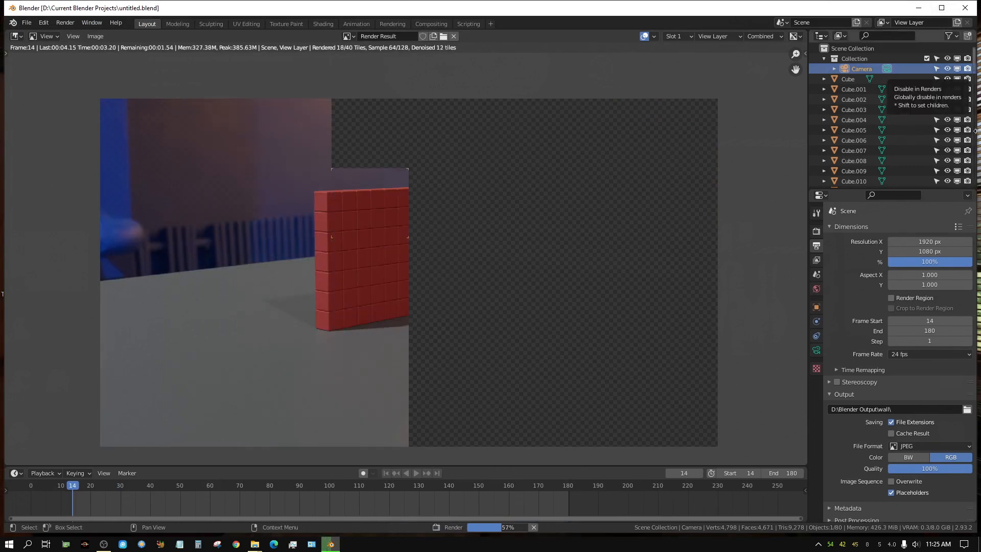
left_click_drag(976, 131, 484, 127)
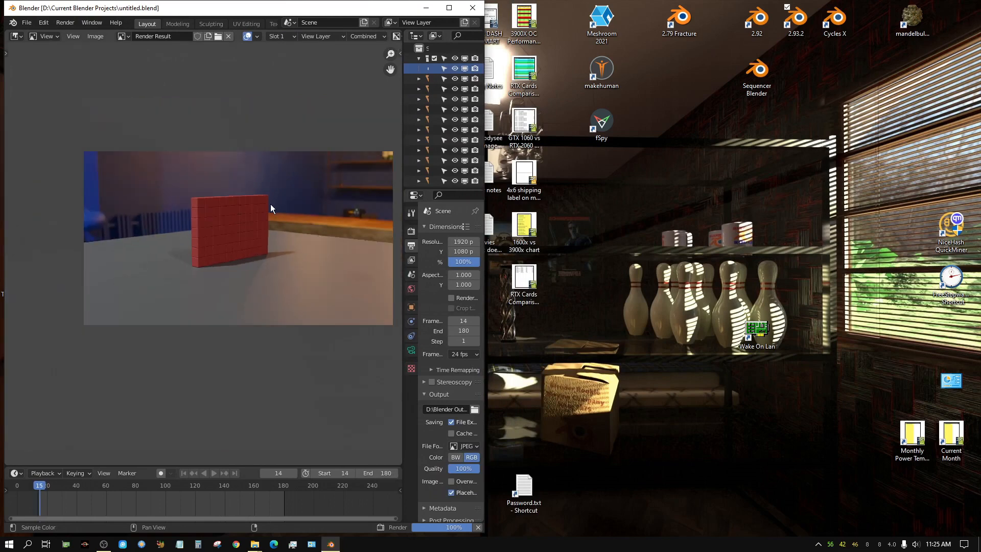
scroll(264, 250, "up", 1)
middle_click_drag(267, 256, 235, 269)
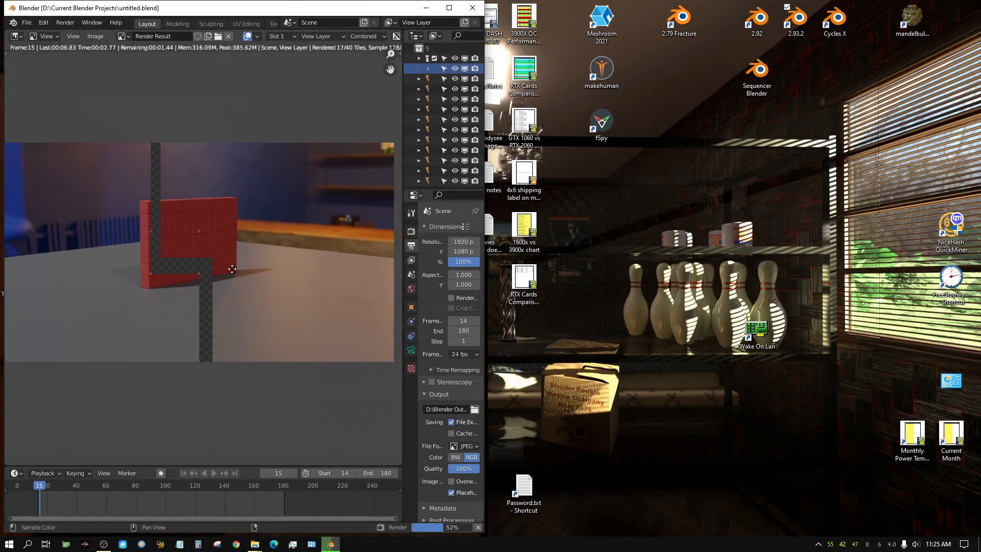
- Open untitled.blend in a second Blender 2.93.2 instance and restrict its OptiX render devices to the NVIDIA GeForce RTX 3070
double_click(797, 21)
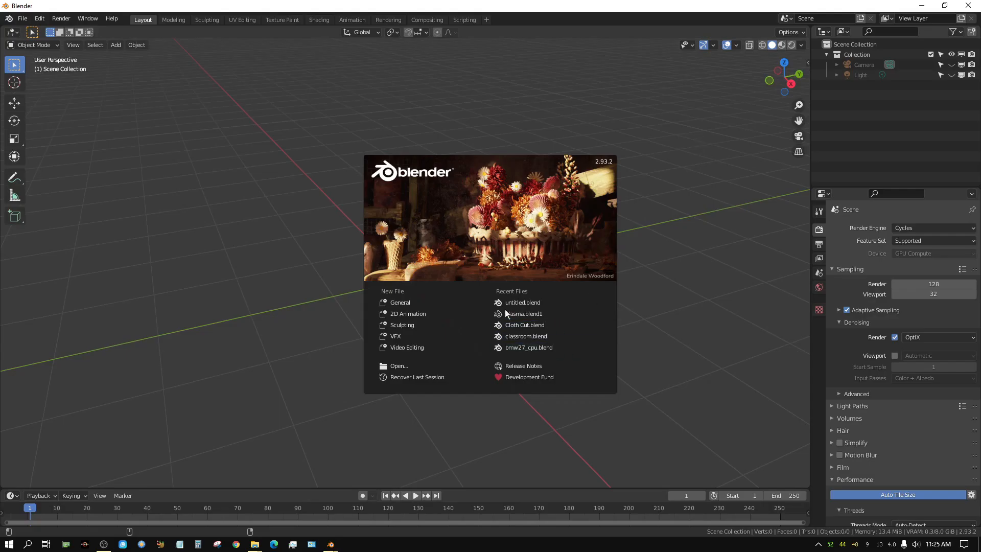
left_click(531, 303)
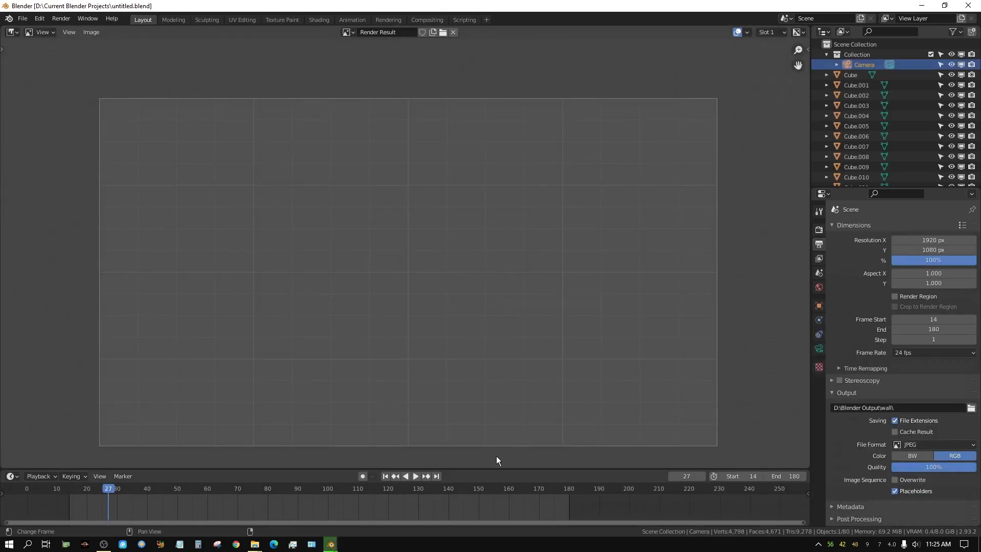
left_click(37, 20)
left_click(59, 164)
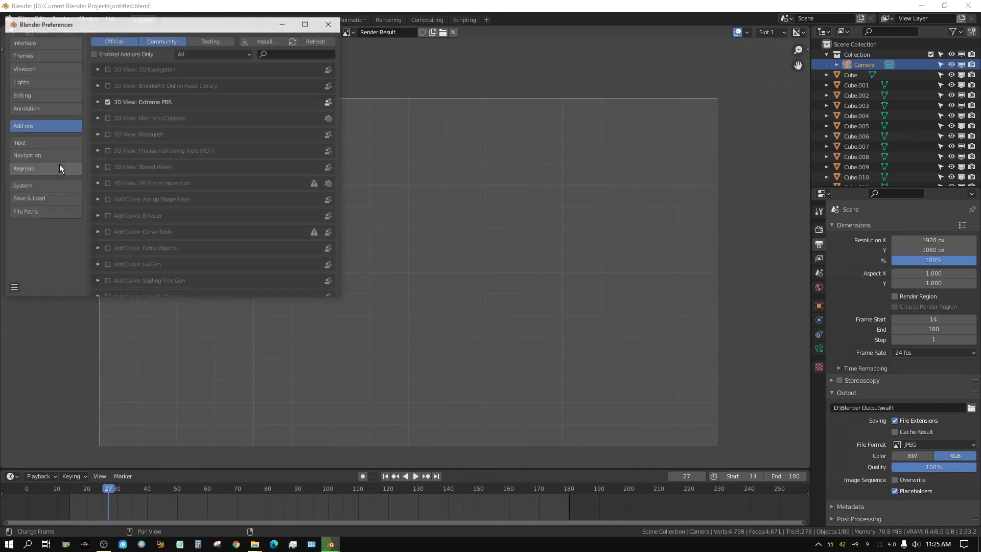
left_click(32, 188)
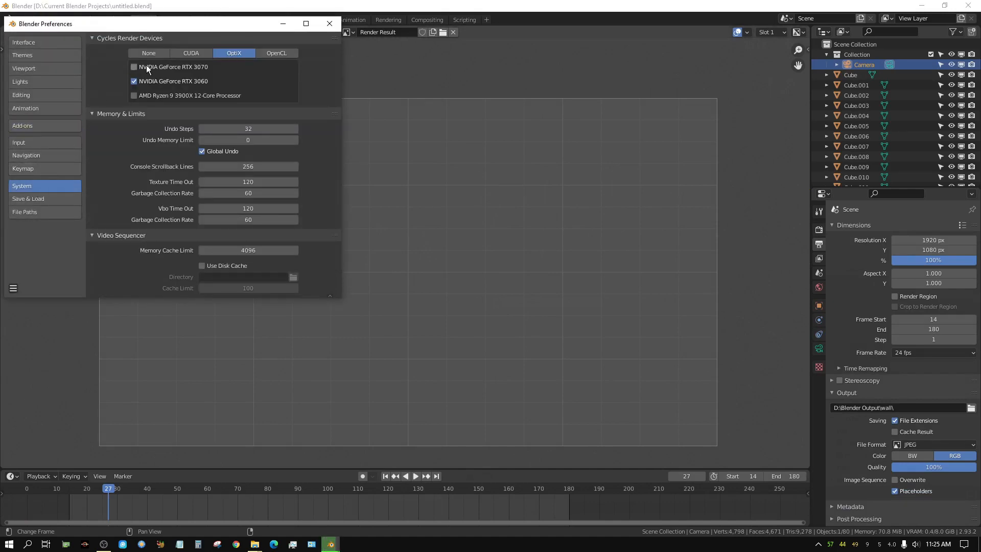
left_click(134, 81)
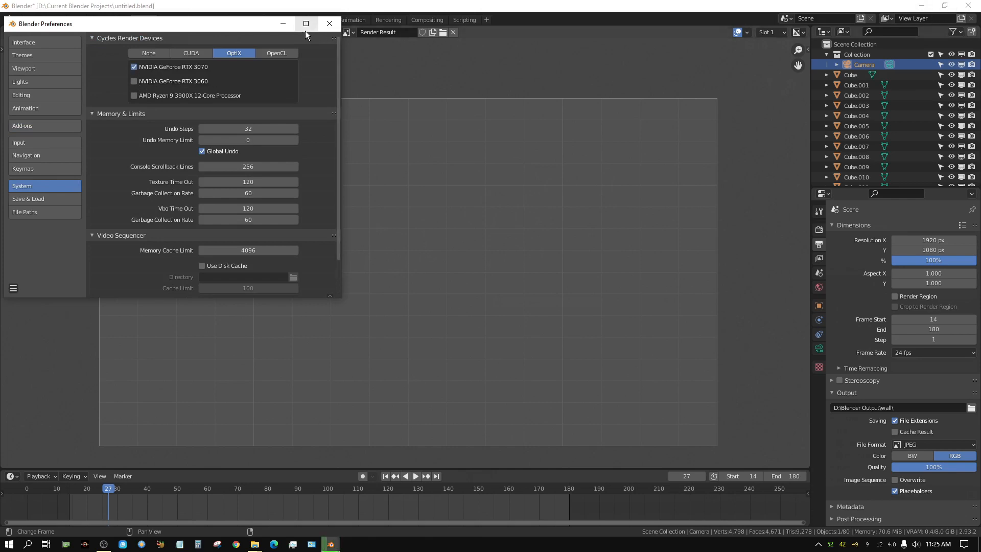
left_click(330, 24)
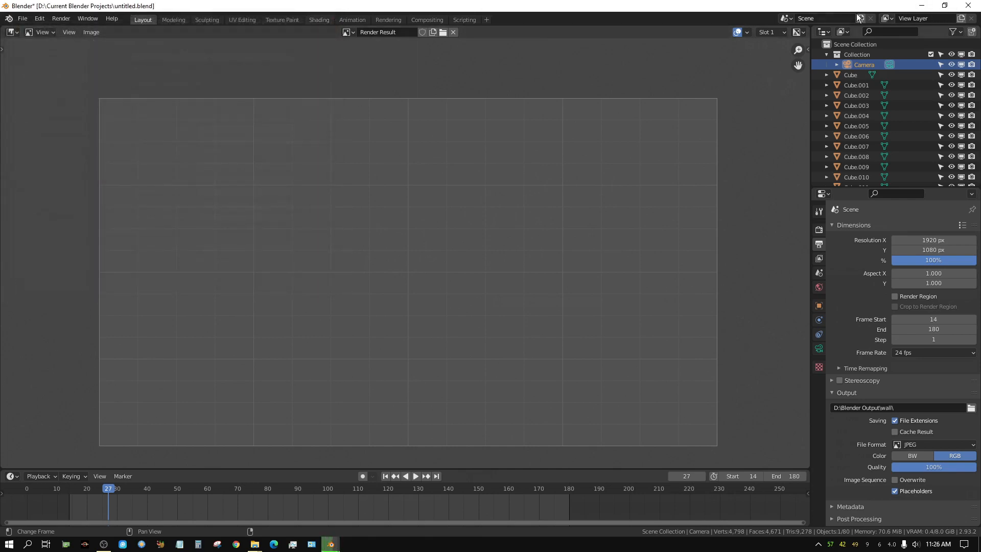
- Fit the second instance into the right half of the desktop and start rendering its animation alongside the first
left_click(946, 5)
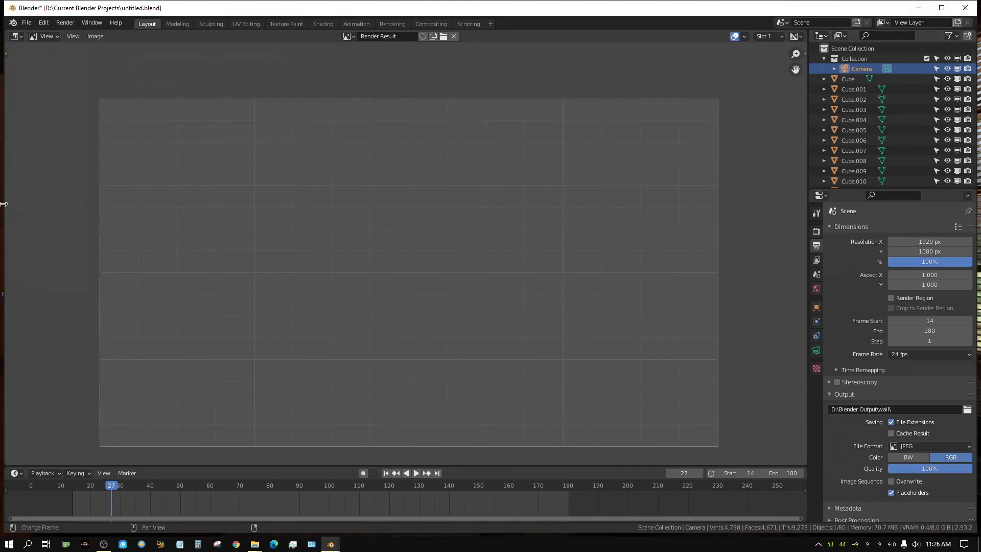
left_click_drag(4, 204, 484, 215)
scroll(660, 249, "down", 3)
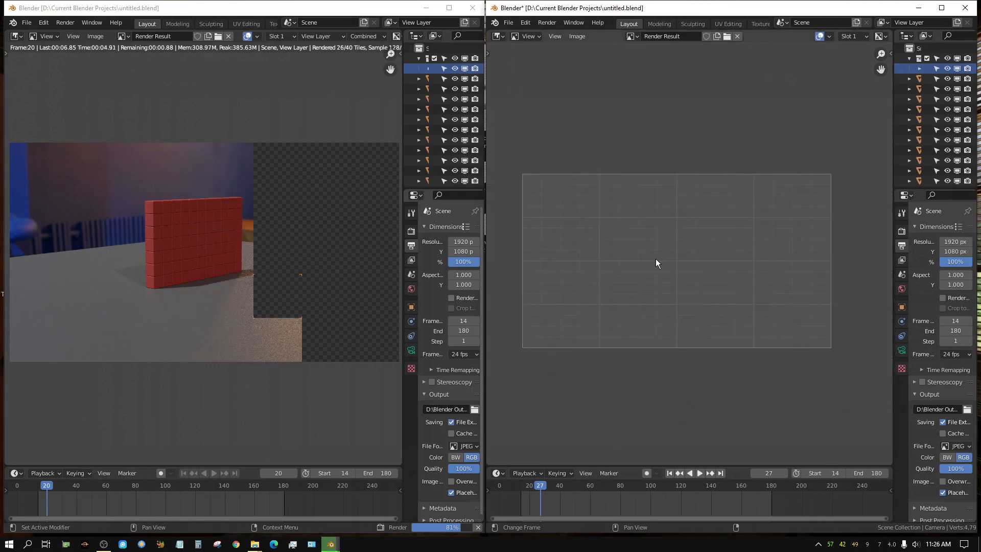
scroll(655, 259, "up", 1)
middle_click_drag(655, 258, 659, 251)
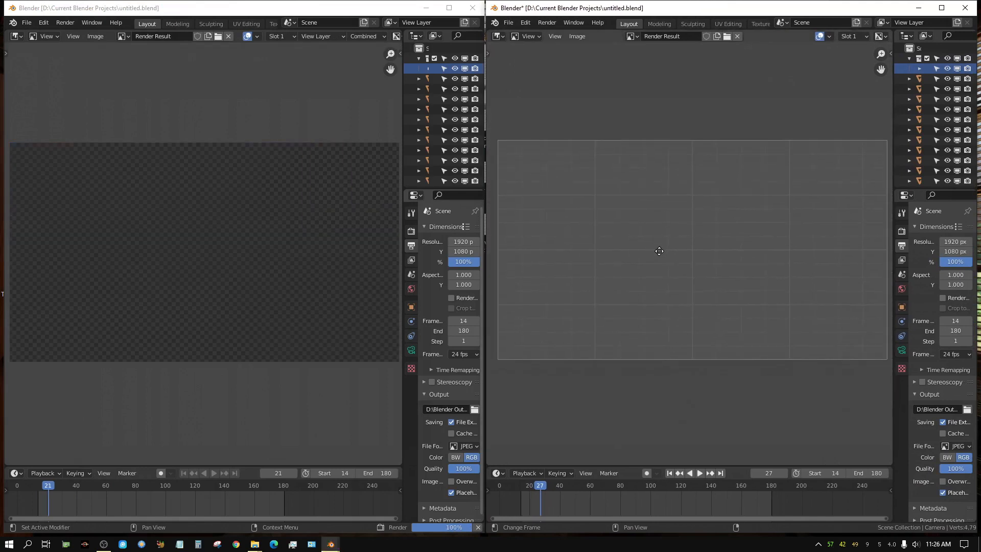
left_click(546, 22)
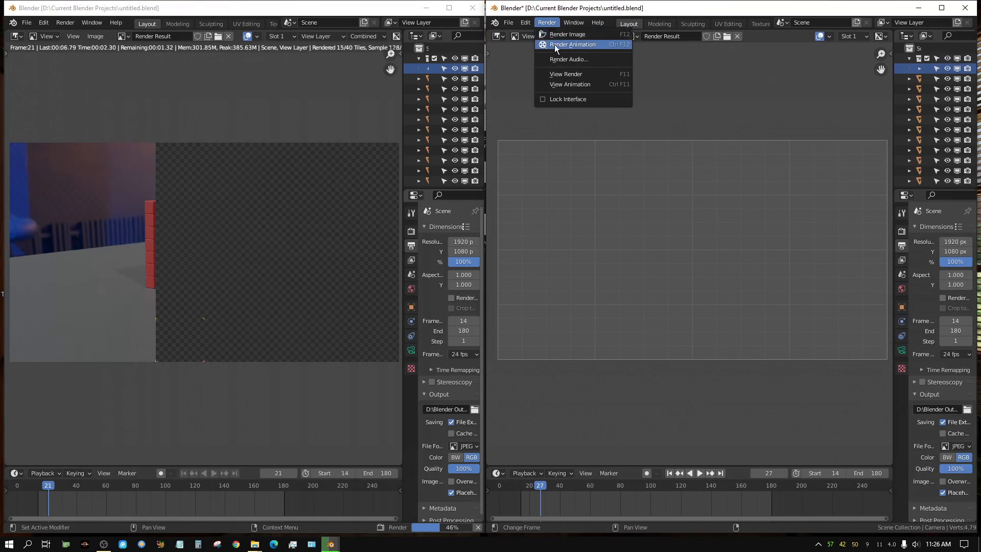
left_click(555, 46)
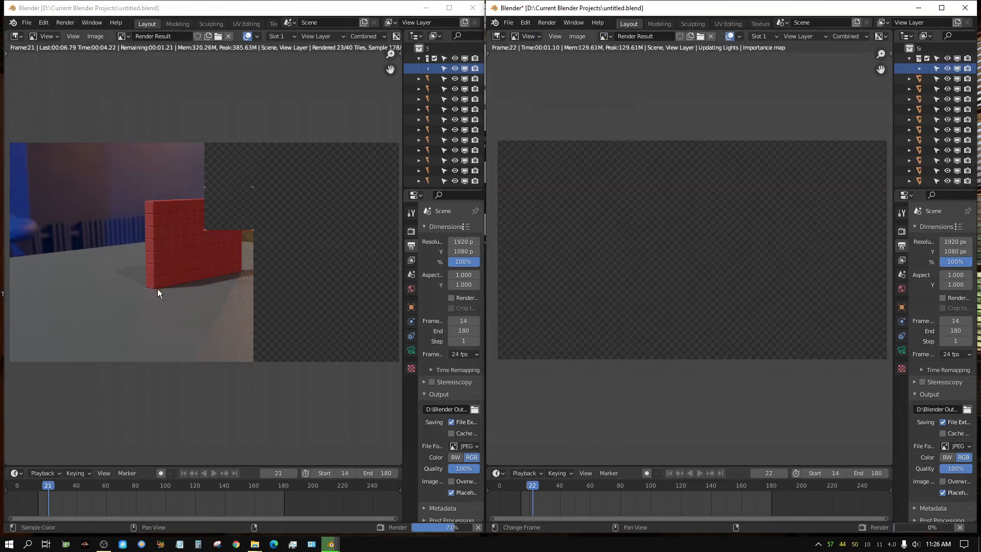